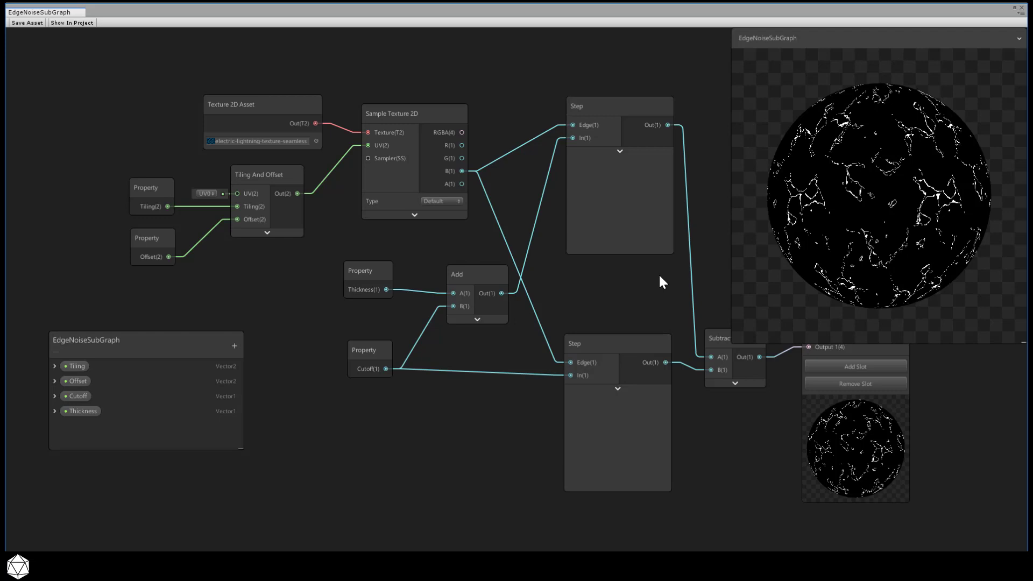
Step: Disconnect all wires from the Cutoff property node and delete it from the graph
{"action": "left_click", "coordinate": [369, 344]}
{"action": "right_click", "coordinate": [369, 343]}
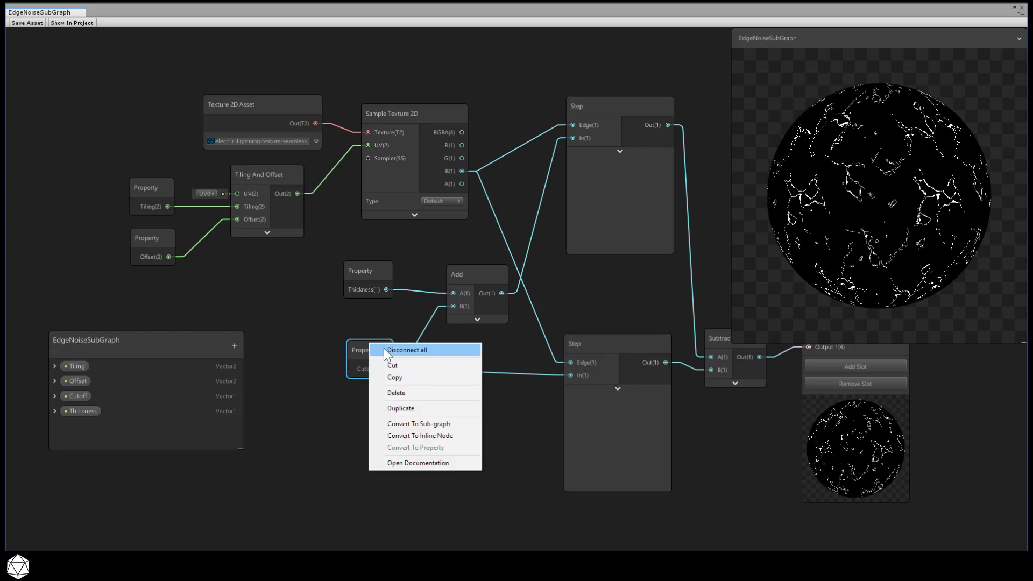
{"action": "left_click", "coordinate": [384, 350]}
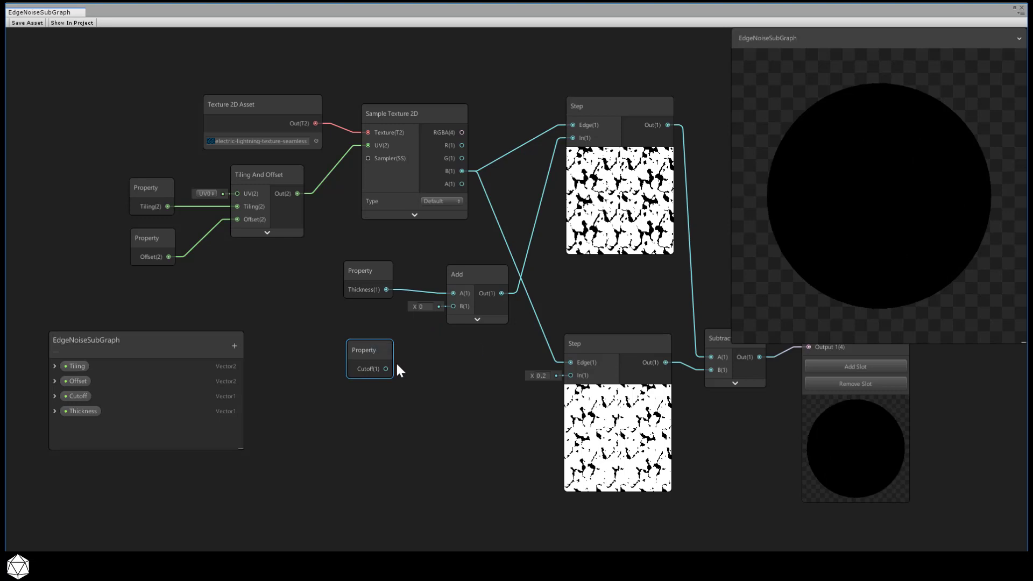
{"action": "right_click", "coordinate": [368, 356]}
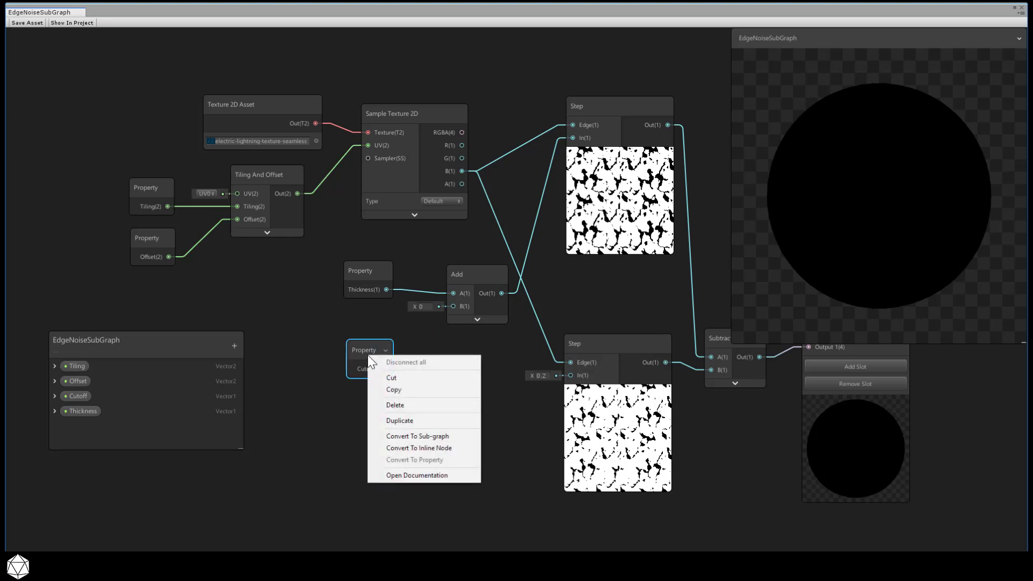
{"action": "left_click", "coordinate": [396, 405]}
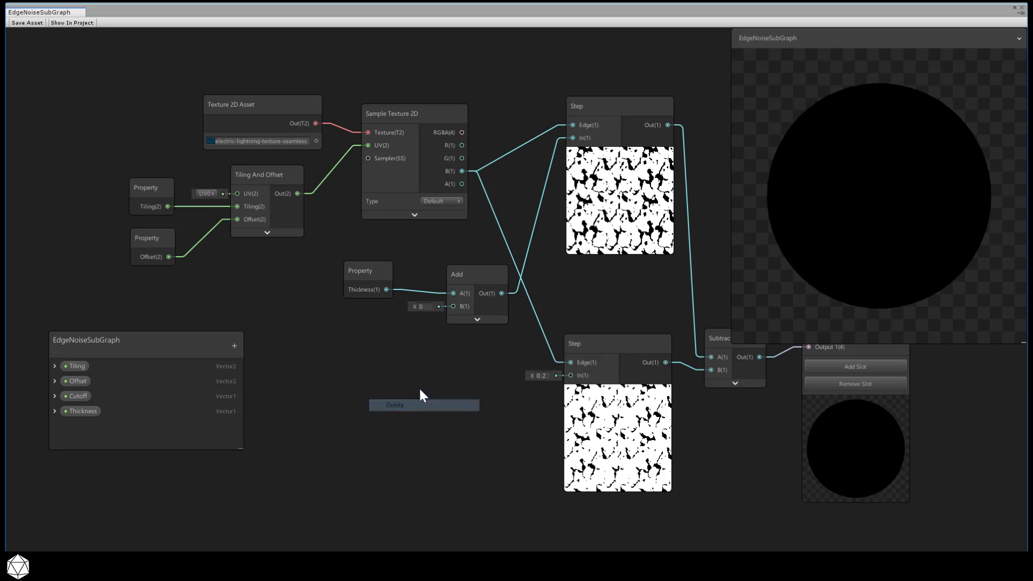
Step: Delete the Cutoff property from the blackboard and confirm the sub graph change
{"action": "right_click", "coordinate": [79, 396]}
{"action": "left_click", "coordinate": [119, 408]}
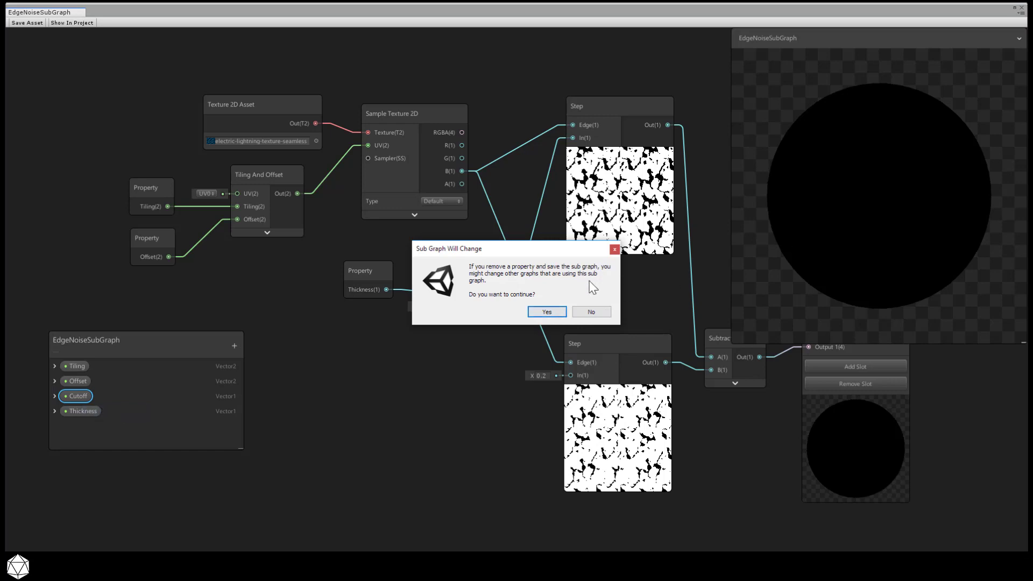
{"action": "left_click", "coordinate": [547, 312]}
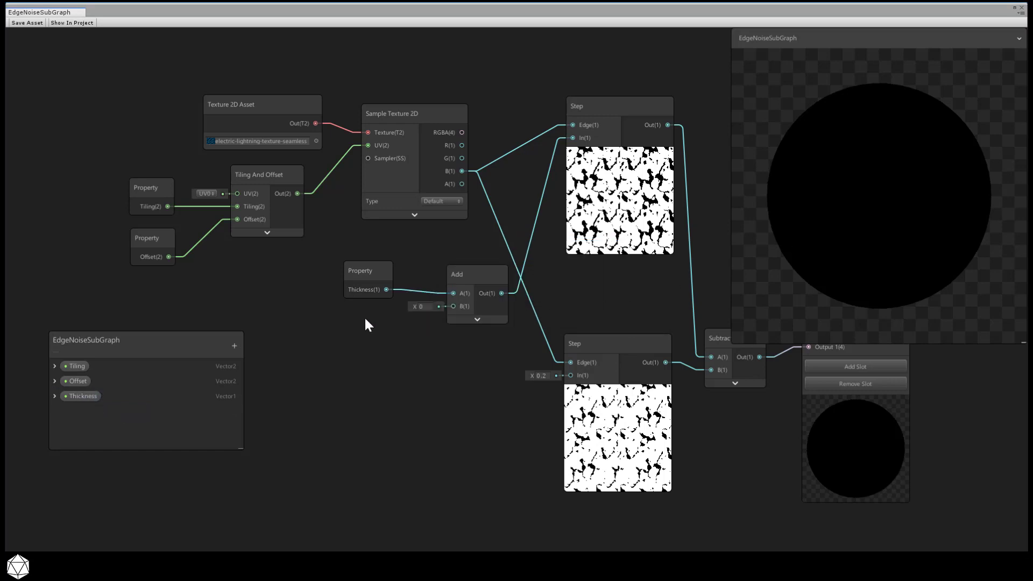
Step: Create a Vector2 blackboard property named Cutoff with default X 0.1 and Y 0.9
{"action": "left_click", "coordinate": [233, 345]}
{"action": "left_click", "coordinate": [262, 364]}
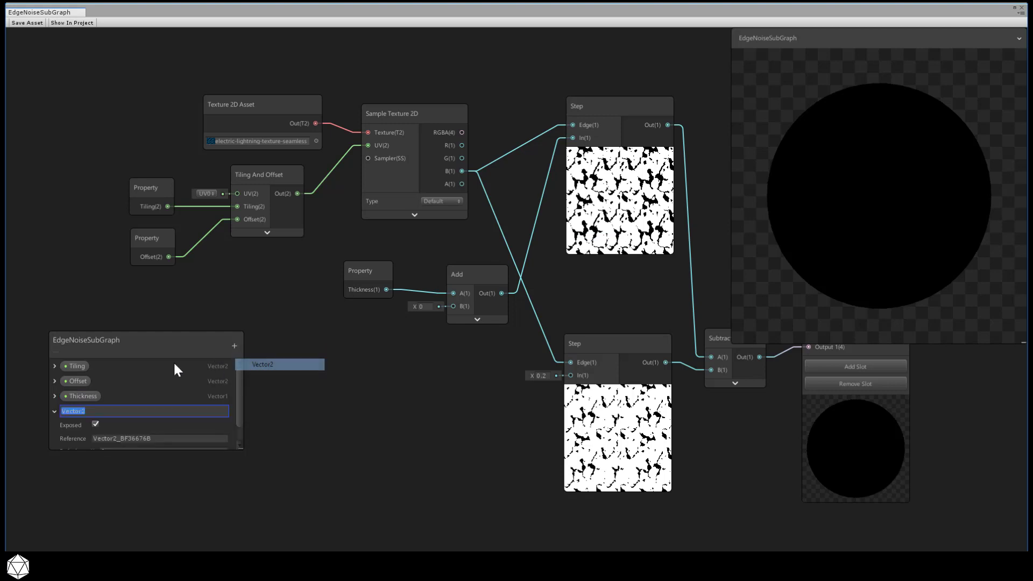
{"action": "type", "text": "C"}
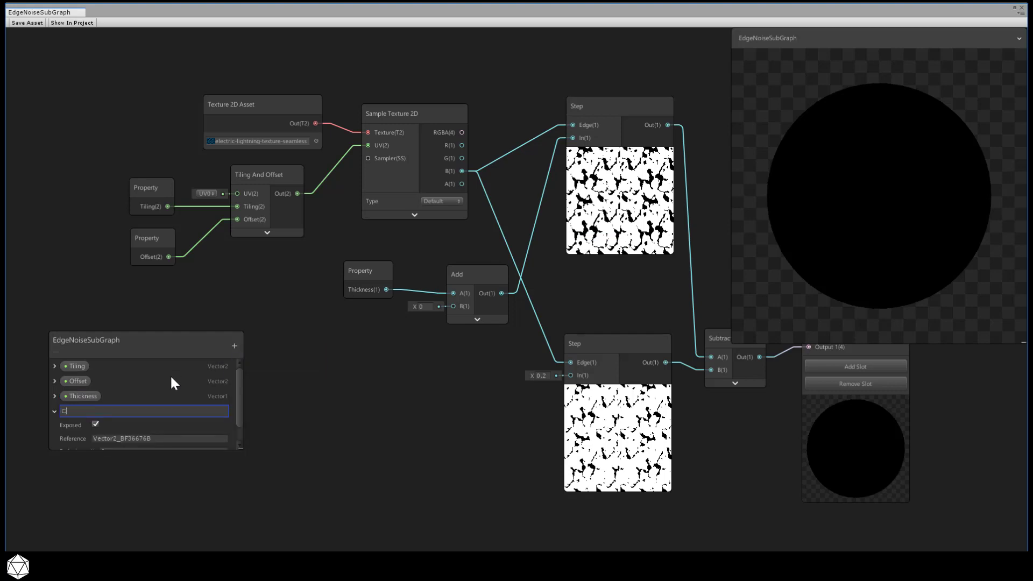
{"action": "type", "text": "utoff"}
{"action": "key", "text": "Return"}
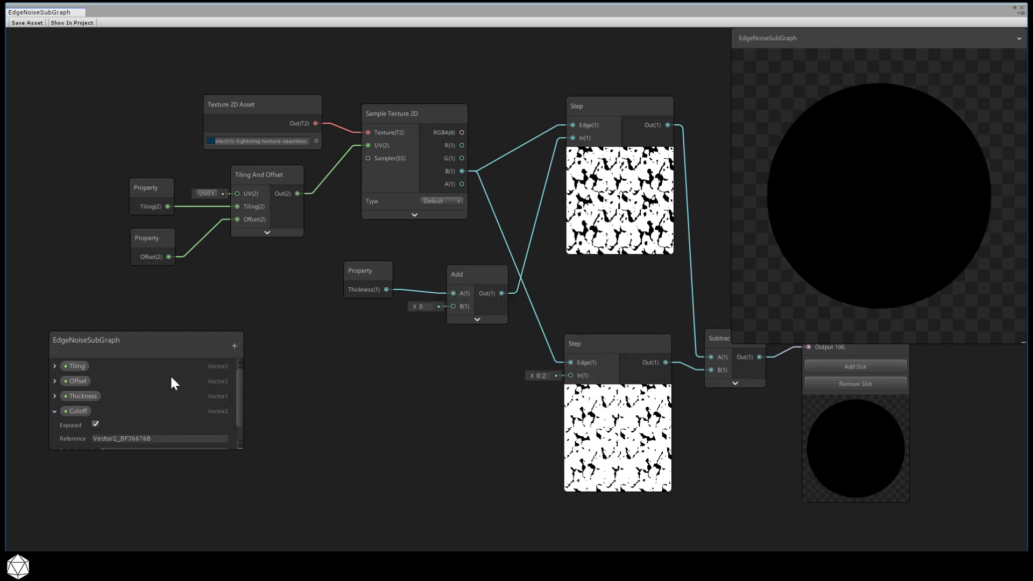
{"action": "left_click_drag", "start_coordinate": [243, 455], "coordinate": [241, 512]}
{"action": "left_click", "coordinate": [140, 451]}
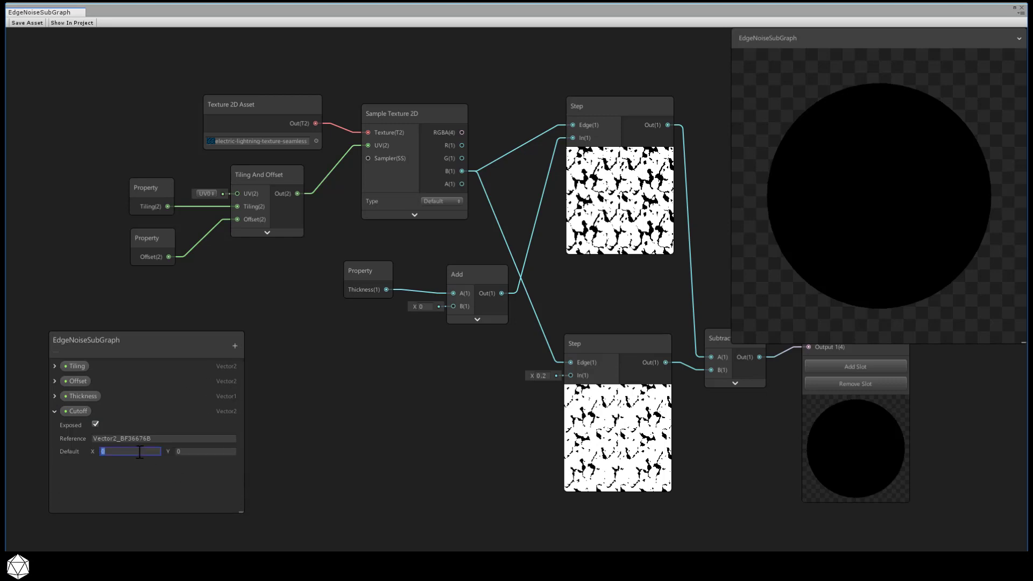
{"action": "type", "text": ".1"}
{"action": "key", "text": "Tab"}
{"action": "type", "text": ".9"}
{"action": "left_click_drag", "start_coordinate": [188, 343], "coordinate": [142, 364]}
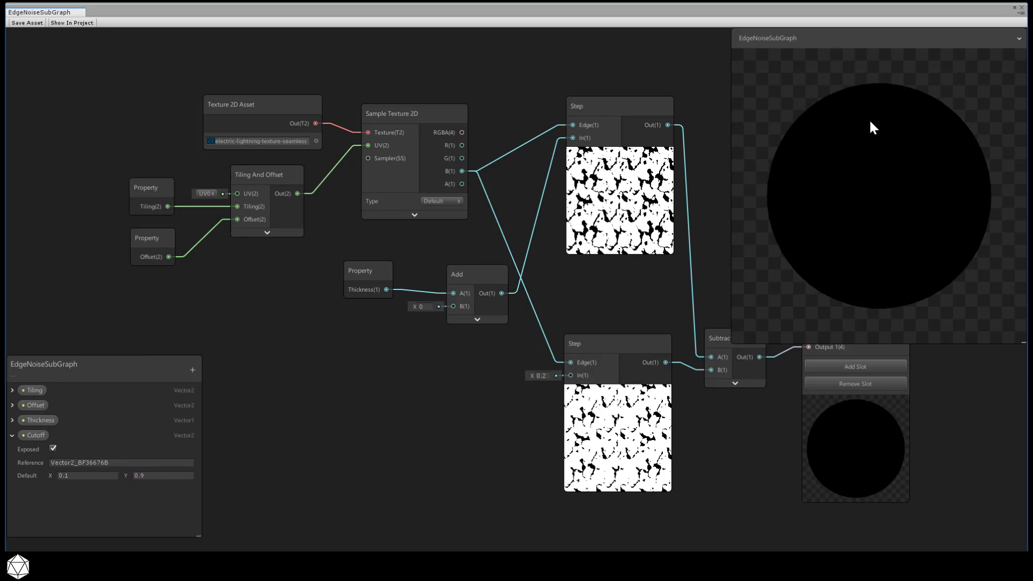
Step: Hide the main preview and add a Time node from Input > Basic
{"action": "left_click", "coordinate": [1018, 39]}
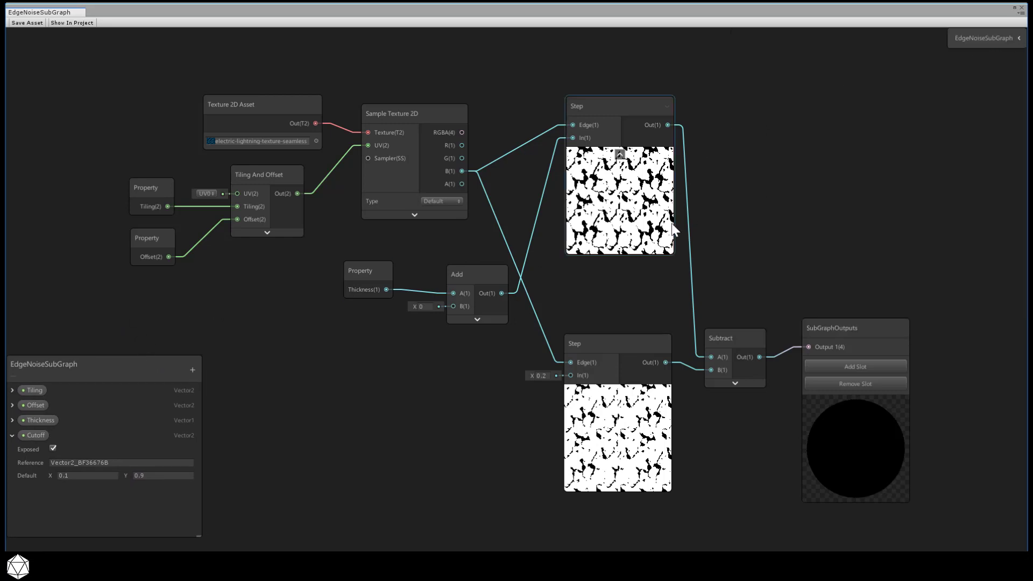
{"action": "middle_click_drag", "start_coordinate": [676, 230], "coordinate": [673, 175]}
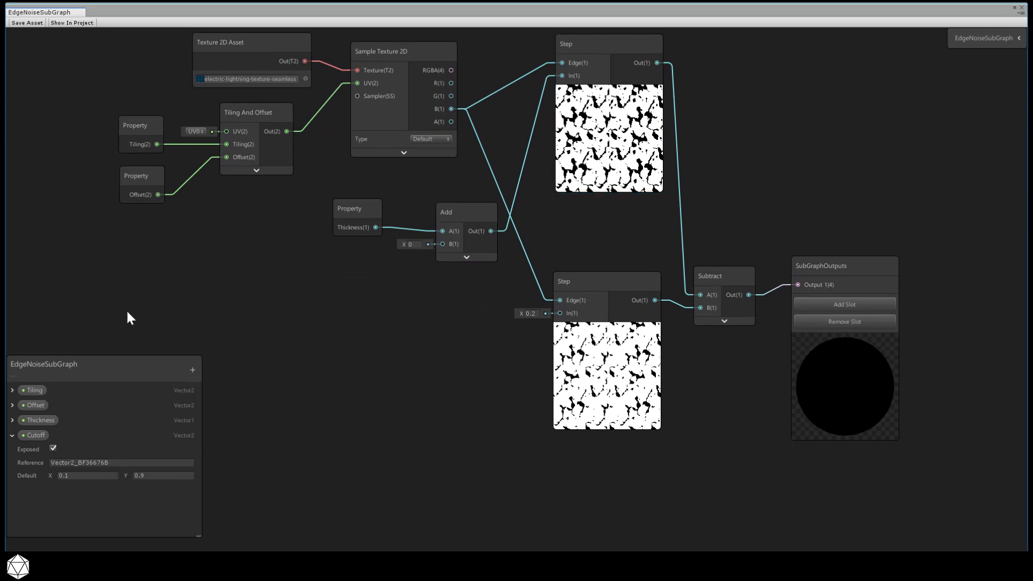
{"action": "right_click", "coordinate": [77, 271]}
{"action": "left_click", "coordinate": [124, 273]}
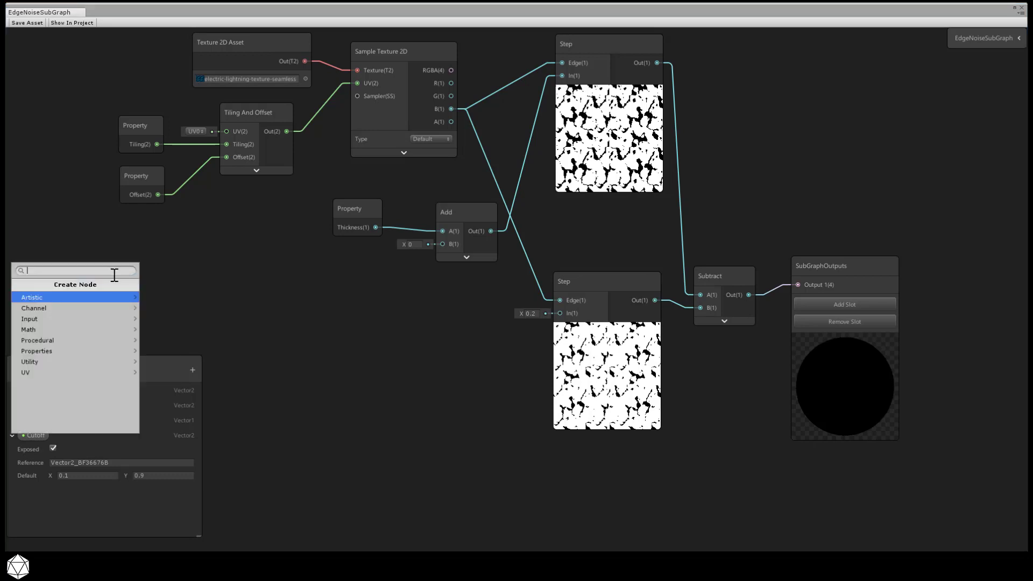
{"action": "left_click", "coordinate": [72, 316]}
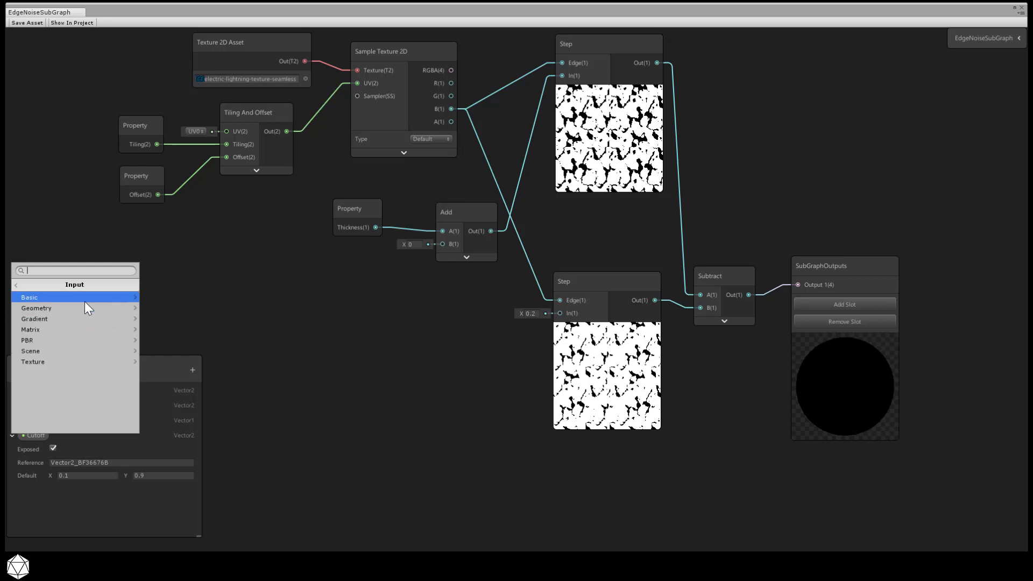
{"action": "left_click", "coordinate": [84, 299]}
{"action": "left_click", "coordinate": [69, 350]}
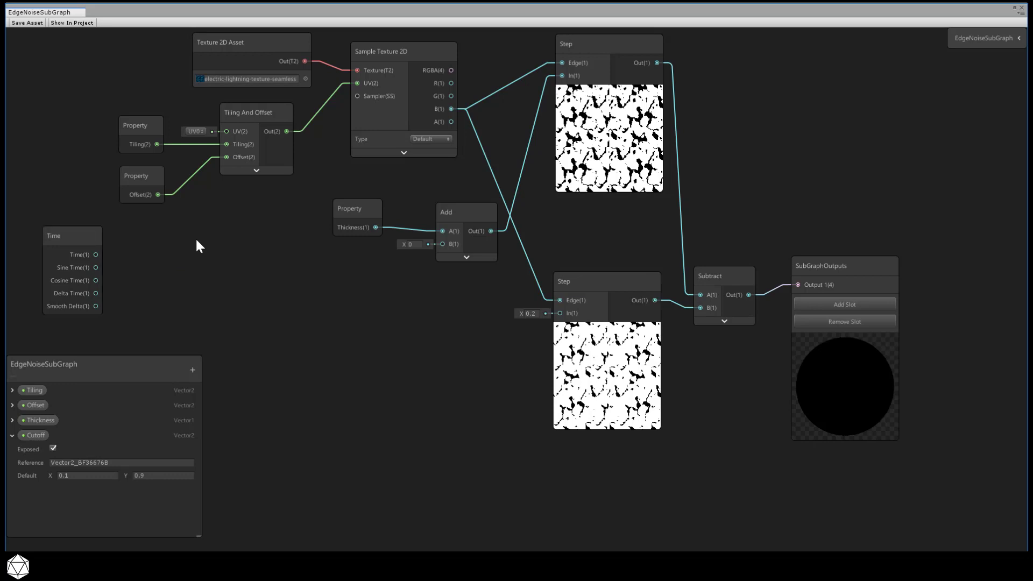
Step: Add a Multiply node beside Time and wire Time into its A input
{"action": "key", "text": "space"}
{"action": "left_click", "coordinate": [185, 297]}
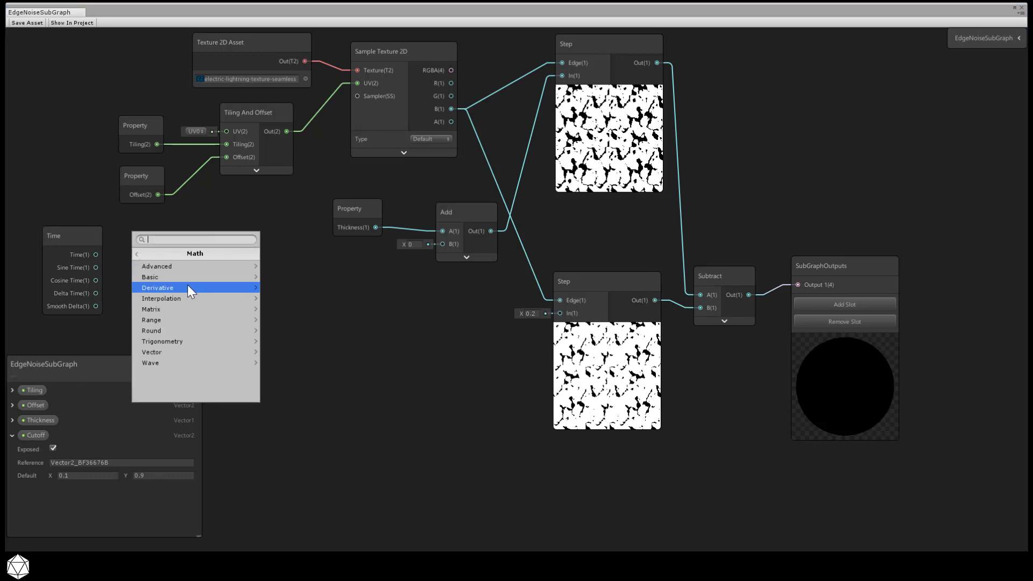
{"action": "left_click", "coordinate": [186, 278]}
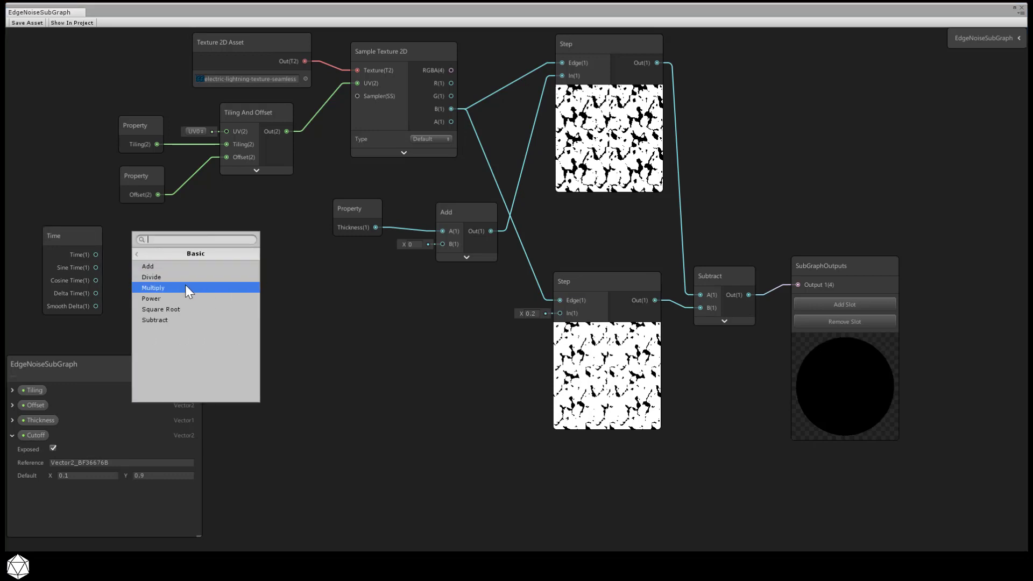
{"action": "left_click", "coordinate": [185, 289]}
{"action": "left_click_drag", "start_coordinate": [221, 264], "coordinate": [209, 231]}
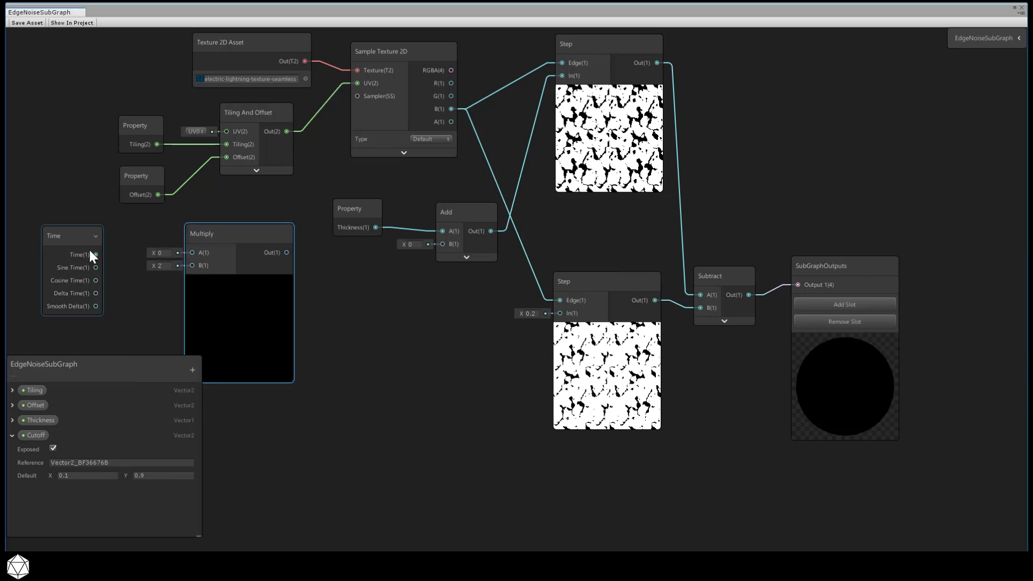
{"action": "left_click_drag", "start_coordinate": [96, 255], "coordinate": [185, 236]}
Step: Add a Sine node fed by Multiply's output, hiding Multiply's preview
{"action": "left_click", "coordinate": [274, 283]}
{"action": "key", "text": "space"}
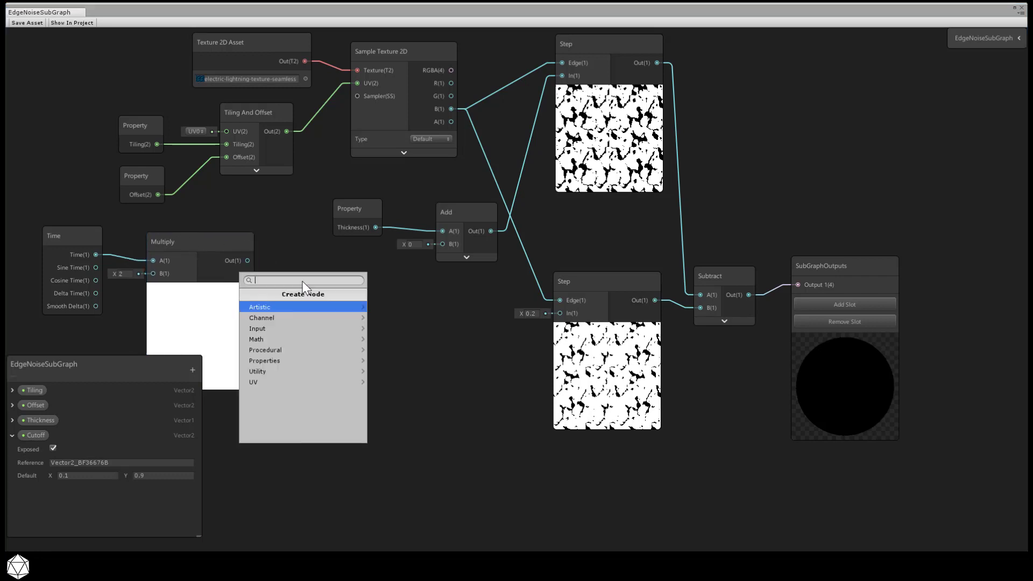
{"action": "left_click", "coordinate": [290, 339]}
{"action": "left_click", "coordinate": [292, 381]}
{"action": "left_click", "coordinate": [298, 414]}
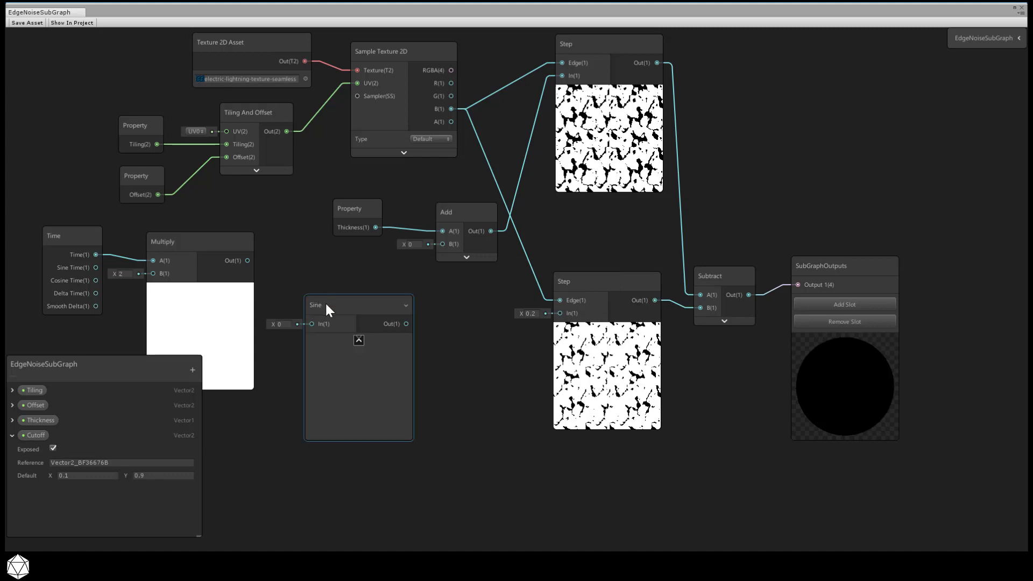
{"action": "left_click_drag", "start_coordinate": [248, 260], "coordinate": [317, 245]}
{"action": "left_click", "coordinate": [240, 324]}
{"action": "left_click", "coordinate": [200, 291]}
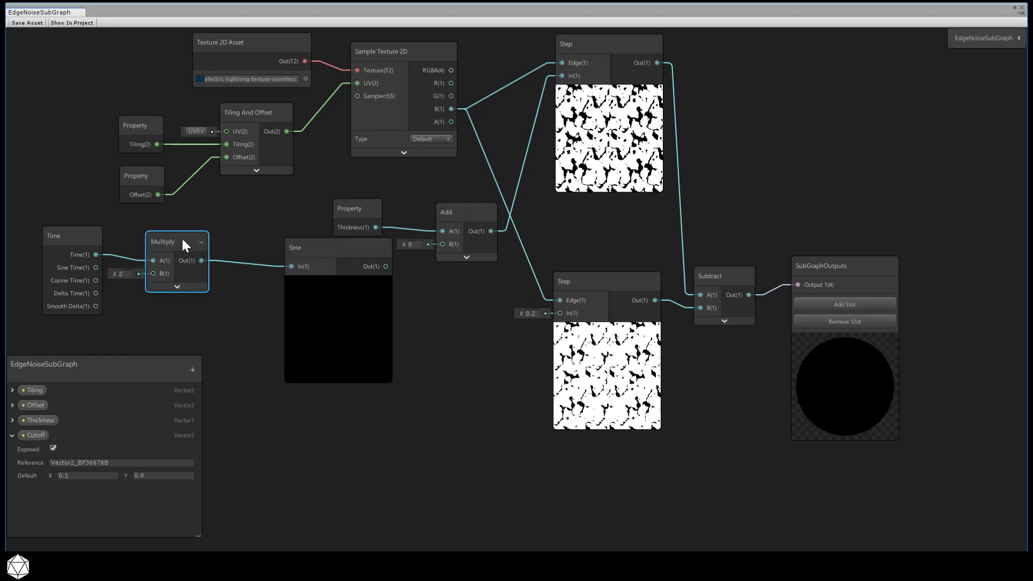
{"action": "left_click_drag", "start_coordinate": [184, 240], "coordinate": [209, 240]}
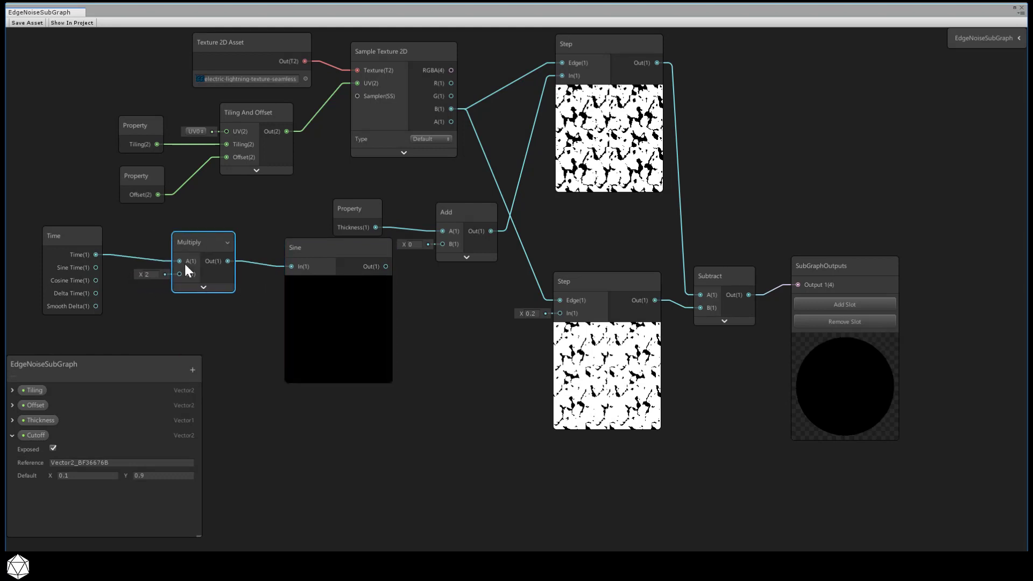
Step: Create a Vector1 blackboard property named Frequency with default 0.5
{"action": "left_click", "coordinate": [193, 369]}
{"action": "left_click", "coordinate": [226, 365]}
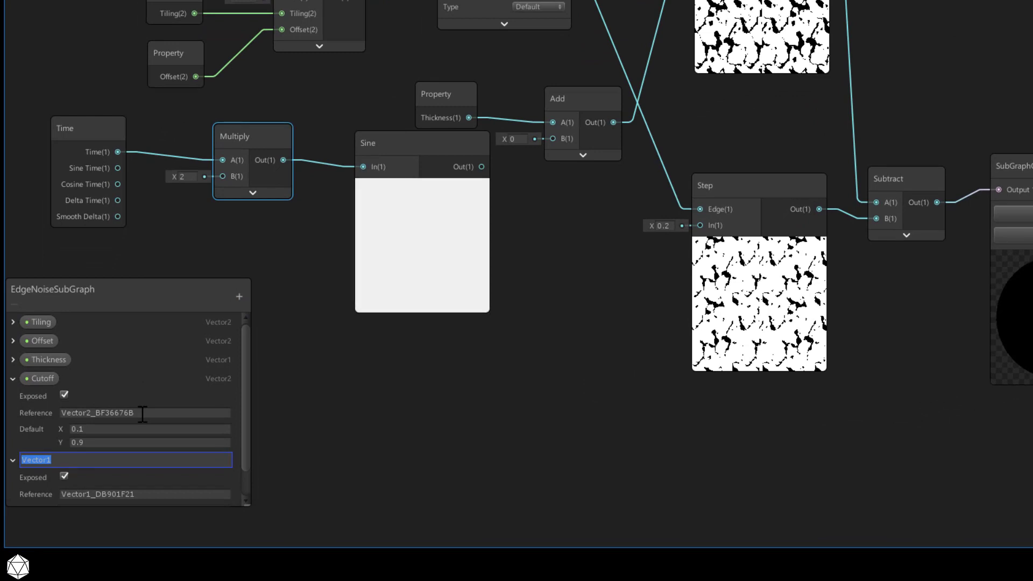
{"action": "type", "text": "Frequency"}
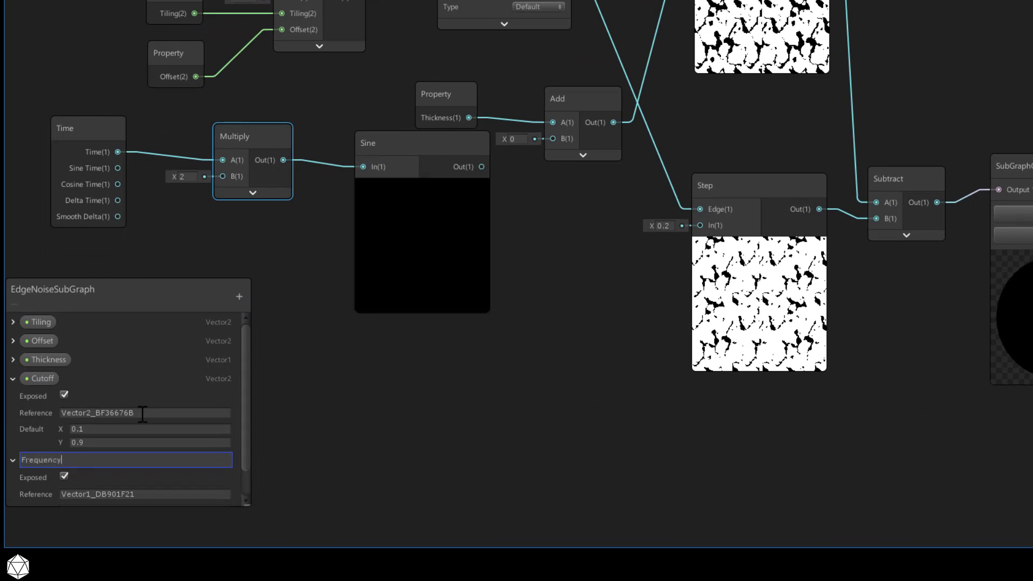
{"action": "key", "text": "Return"}
{"action": "left_click_drag", "start_coordinate": [187, 294], "coordinate": [192, 255]}
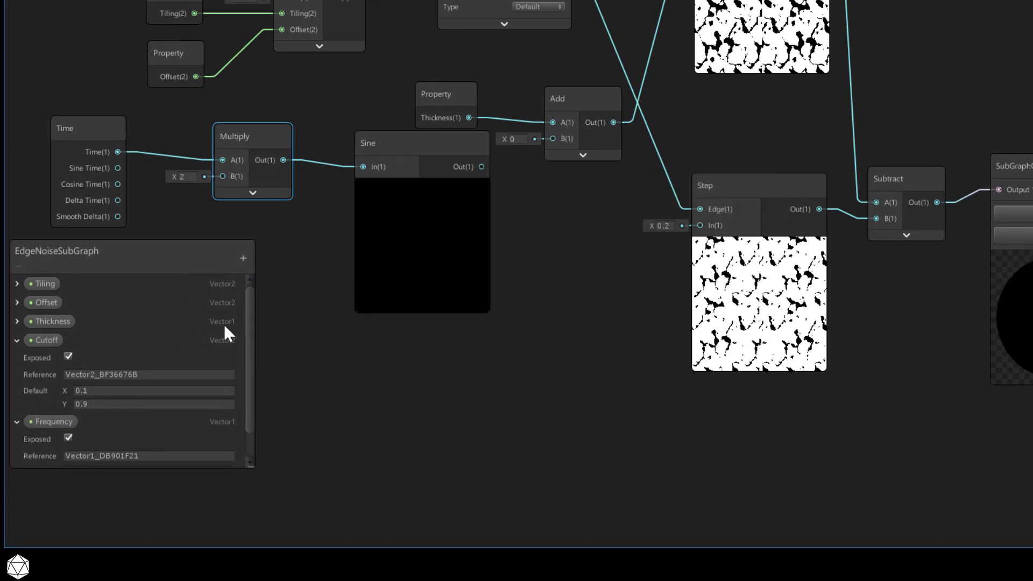
{"action": "left_click_drag", "start_coordinate": [253, 469], "coordinate": [257, 517]}
{"action": "left_click", "coordinate": [195, 457]}
{"action": "type", "text": "0.5"}
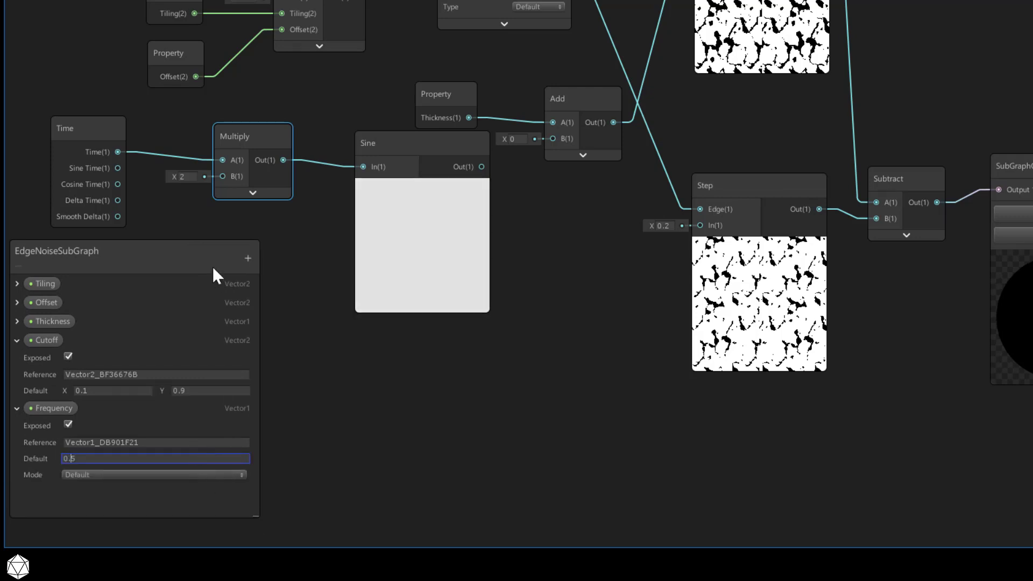
{"action": "left_click_drag", "start_coordinate": [137, 252], "coordinate": [206, 268]}
Step: Place a Frequency node wired into Multiply's B and tidy the Sine node
{"action": "left_click", "coordinate": [124, 424]}
{"action": "left_click_drag", "start_coordinate": [187, 228], "coordinate": [223, 177]}
{"action": "left_click_drag", "start_coordinate": [87, 129], "coordinate": [75, 69]}
{"action": "left_click_drag", "start_coordinate": [159, 208], "coordinate": [84, 192]}
{"action": "left_click_drag", "start_coordinate": [416, 149], "coordinate": [401, 157]}
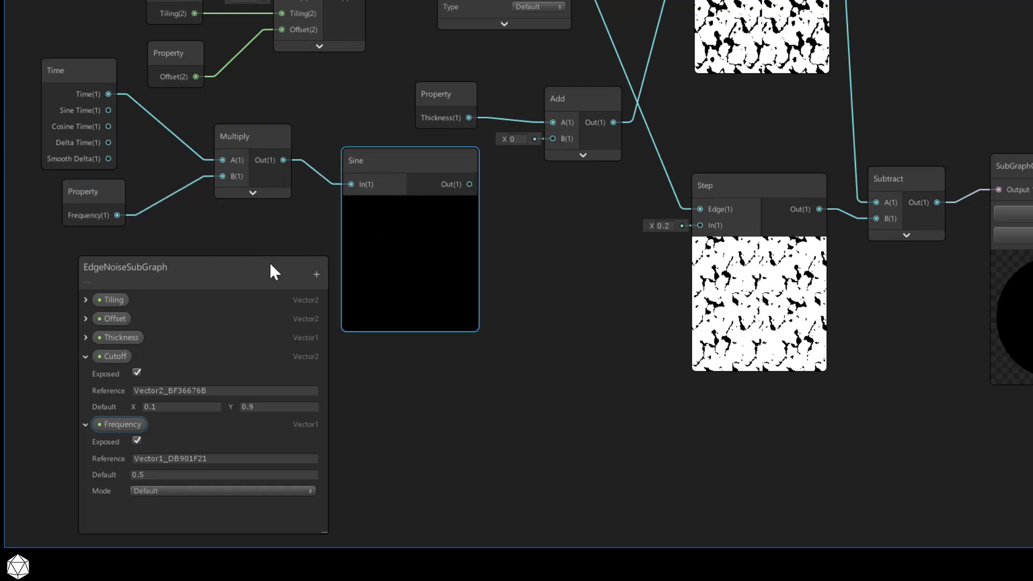
{"action": "left_click_drag", "start_coordinate": [264, 264], "coordinate": [200, 240]}
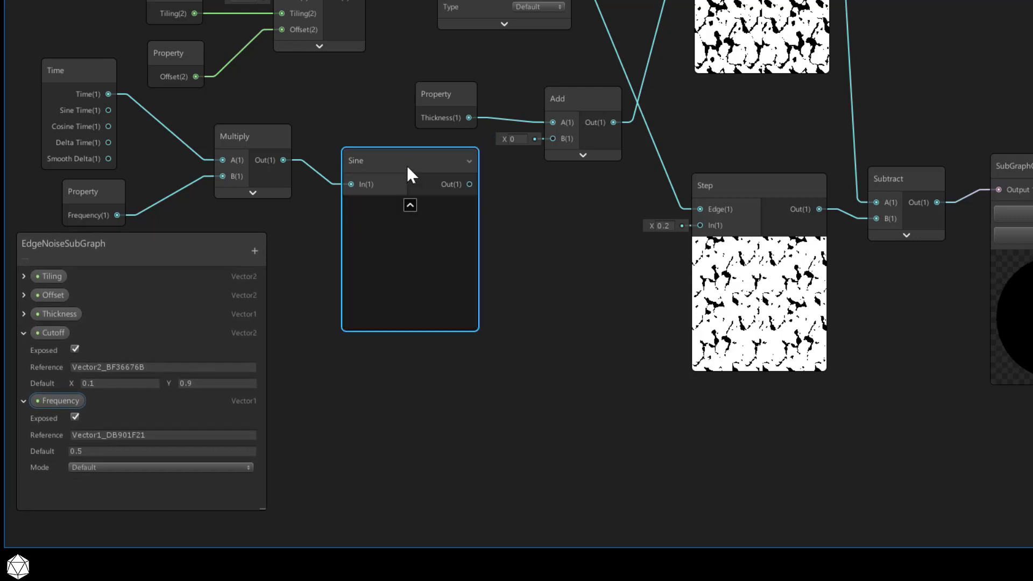
{"action": "left_click_drag", "start_coordinate": [405, 163], "coordinate": [384, 163]}
{"action": "left_click", "coordinate": [389, 204]}
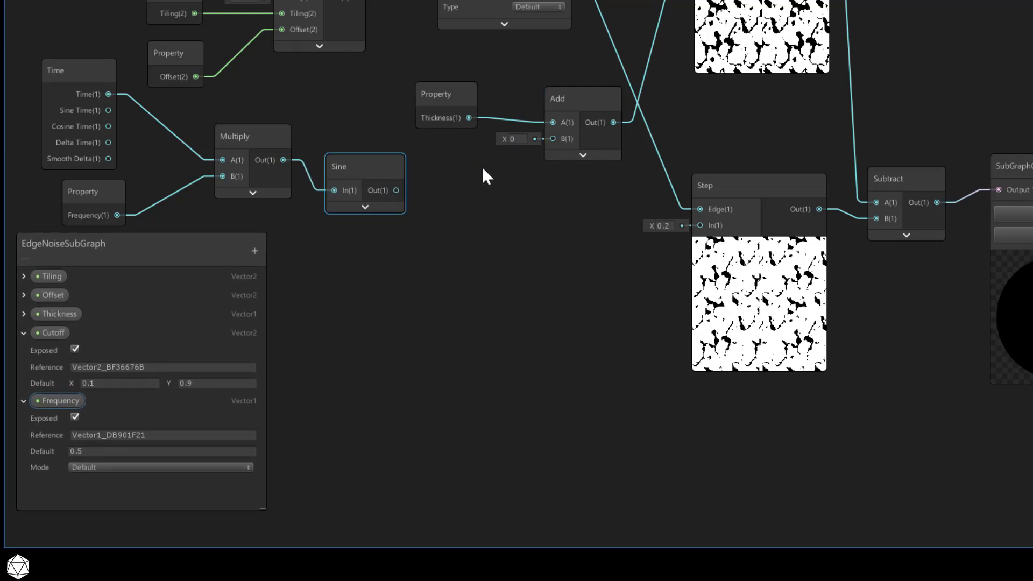
Step: Add a Math > Range > Remap node fed by the Sine output
{"action": "left_click", "coordinate": [465, 215]}
{"action": "key", "text": "space"}
{"action": "left_click", "coordinate": [453, 287]}
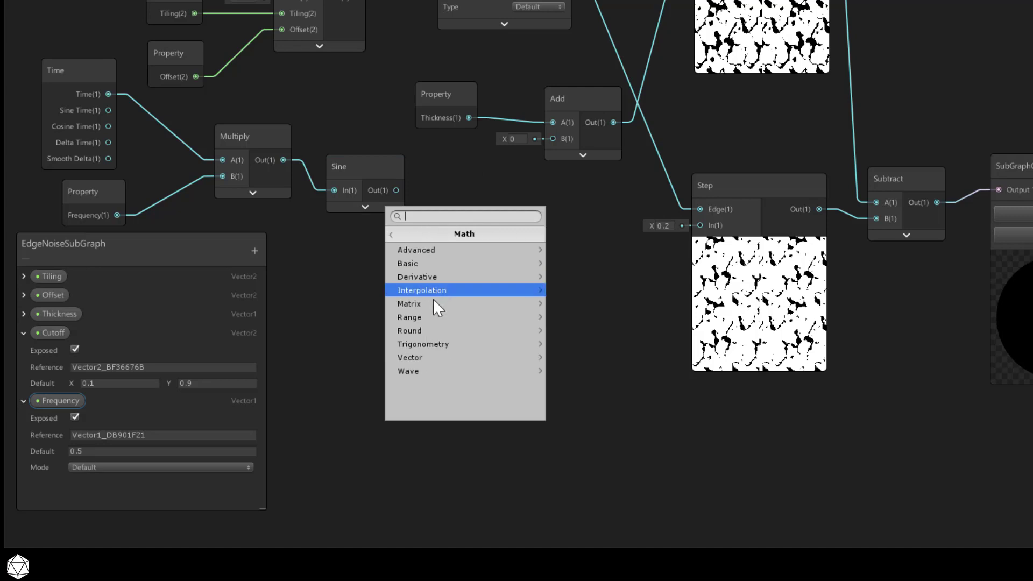
{"action": "left_click", "coordinate": [432, 316]}
{"action": "left_click", "coordinate": [452, 331]}
{"action": "left_click_drag", "start_coordinate": [490, 240], "coordinate": [492, 201]}
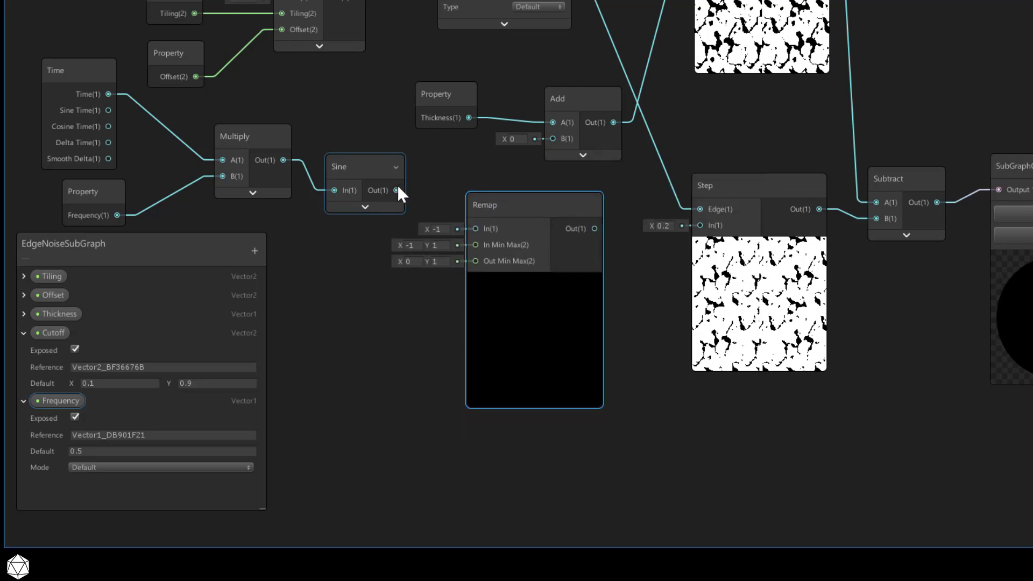
{"action": "left_click_drag", "start_coordinate": [397, 190], "coordinate": [468, 227]}
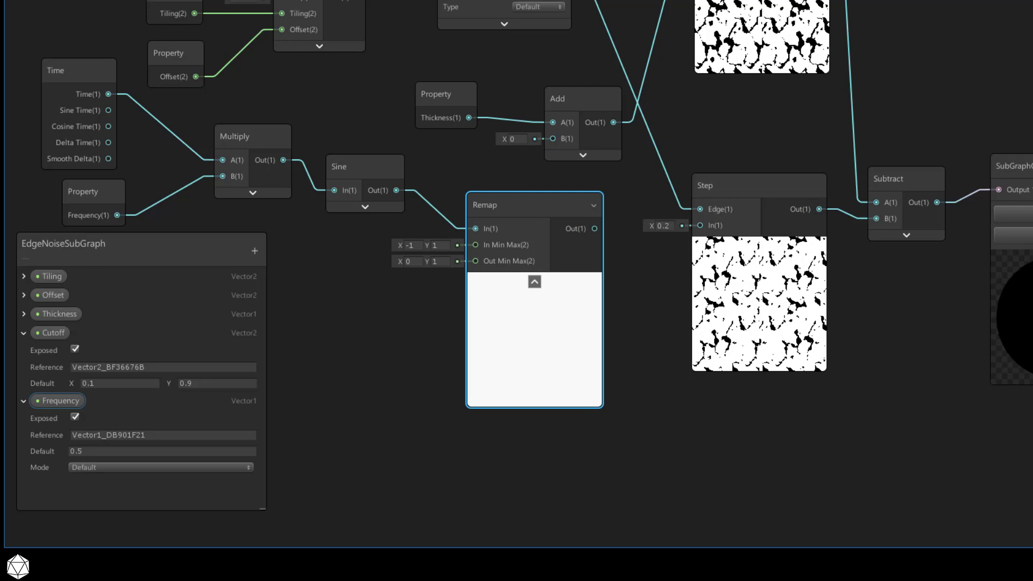
{"action": "left_click", "coordinate": [434, 248]}
Step: Wire a Cutoff property node into Remap's Out Min Max and collapse its preview
{"action": "left_click_drag", "start_coordinate": [51, 330], "coordinate": [321, 293]}
{"action": "left_click_drag", "start_coordinate": [360, 327], "coordinate": [473, 261]}
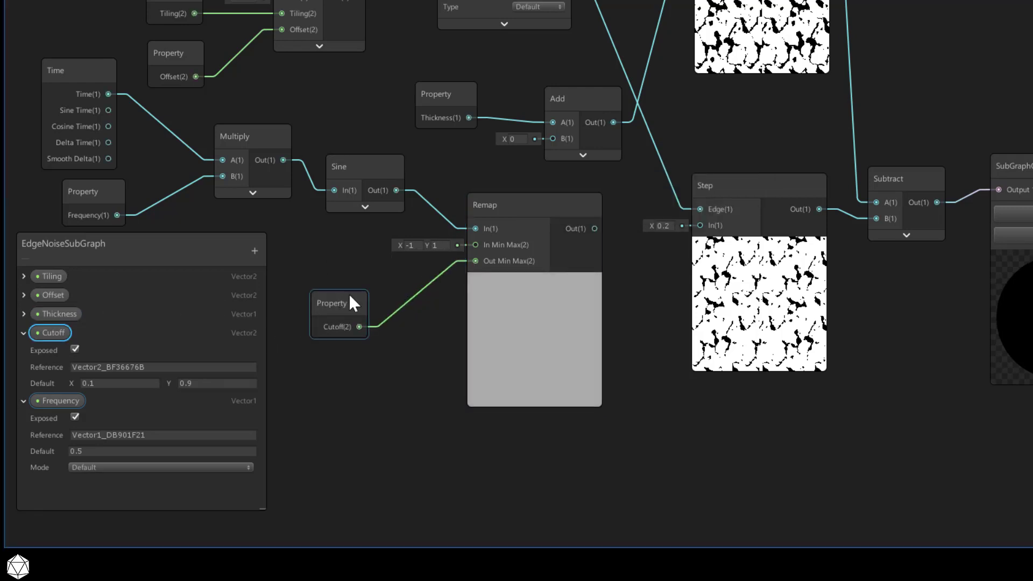
{"action": "left_click_drag", "start_coordinate": [341, 305], "coordinate": [332, 269]}
{"action": "left_click", "coordinate": [113, 383]}
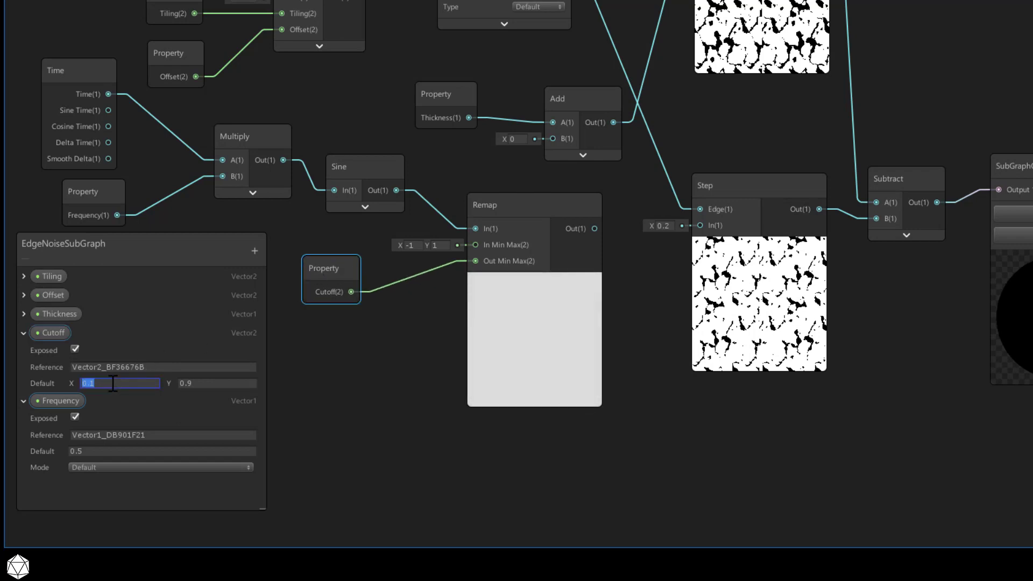
{"action": "left_click", "coordinate": [200, 383]}
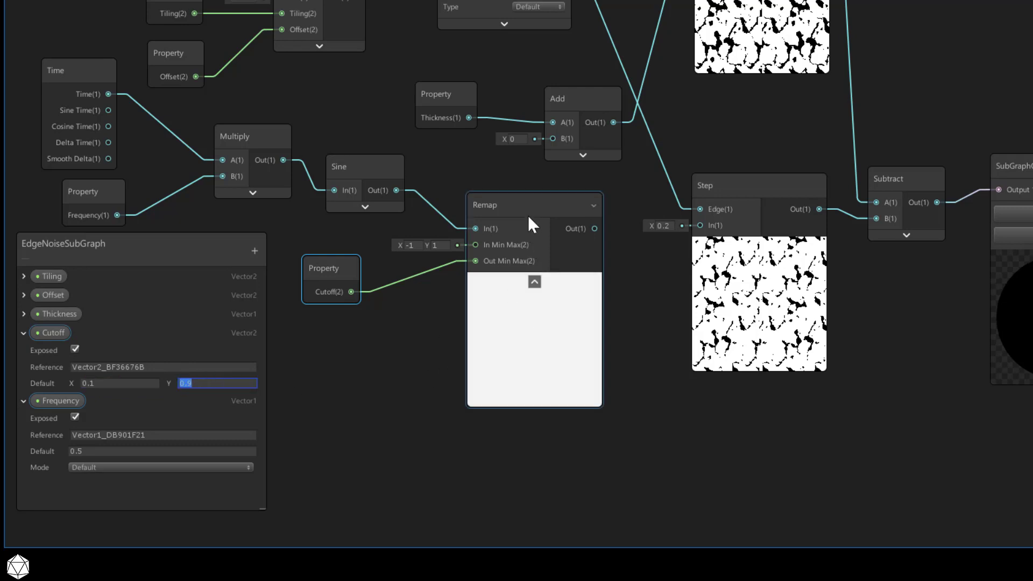
{"action": "left_click_drag", "start_coordinate": [526, 207], "coordinate": [553, 140]}
{"action": "left_click", "coordinate": [506, 281]}
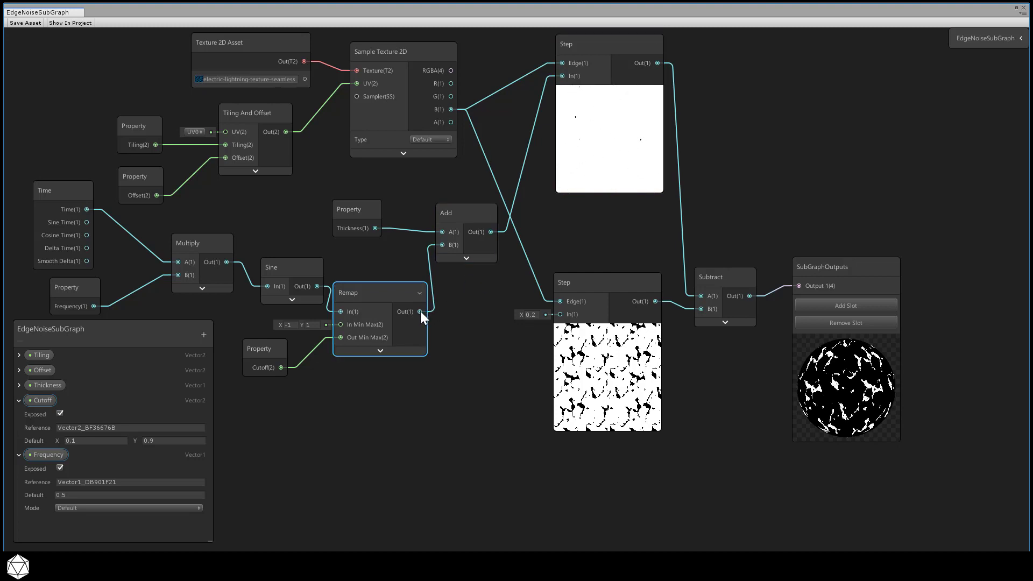
Step: Wire Remap's output into the lower Step node's In and check the animated sphere preview
{"action": "left_click_drag", "start_coordinate": [431, 309], "coordinate": [559, 317]}
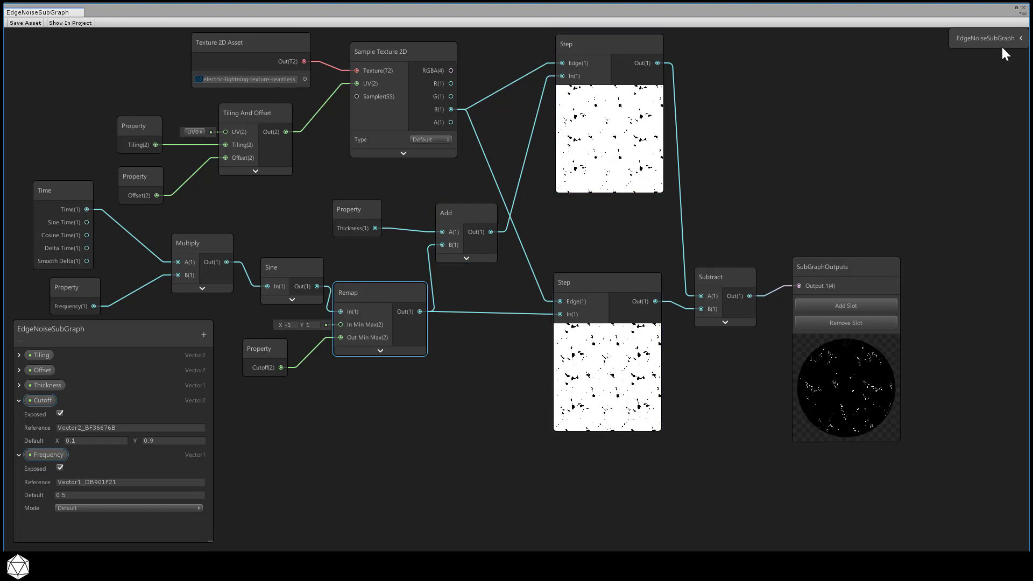
{"action": "left_click", "coordinate": [1021, 38]}
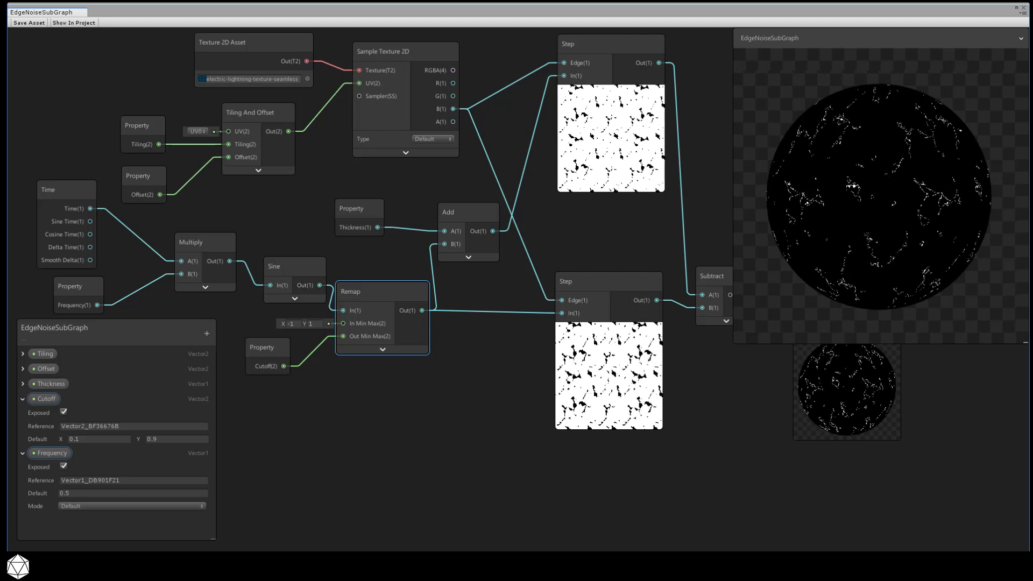
{"action": "left_click", "coordinate": [1021, 38]}
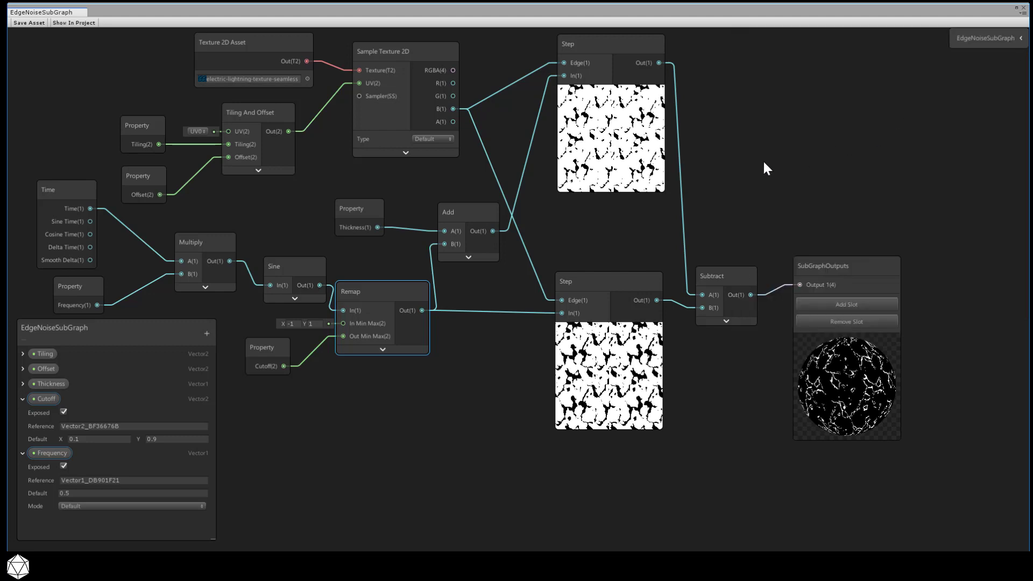
{"action": "middle_click_drag", "start_coordinate": [734, 162], "coordinate": [668, 159]}
Step: Convert the Texture 2D Asset node into a property named Texture and save the sub graph
{"action": "left_click", "coordinate": [380, 57]}
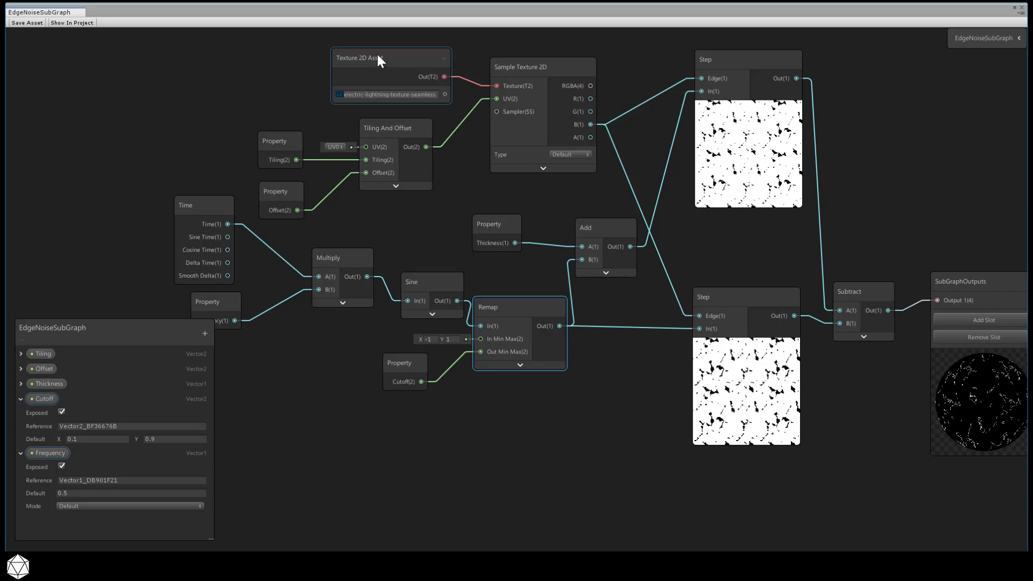
{"action": "right_click", "coordinate": [378, 56]}
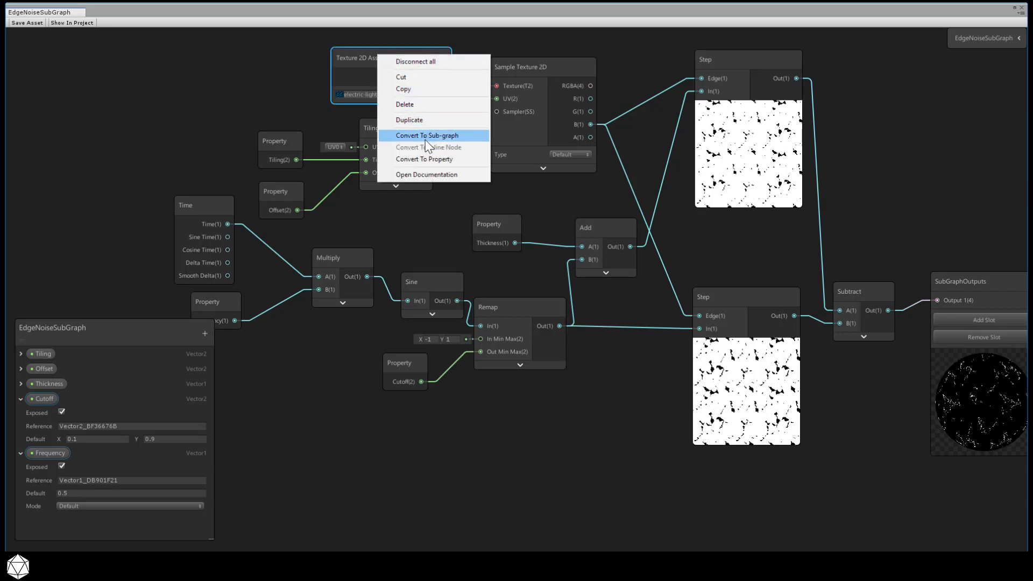
{"action": "left_click", "coordinate": [424, 159]}
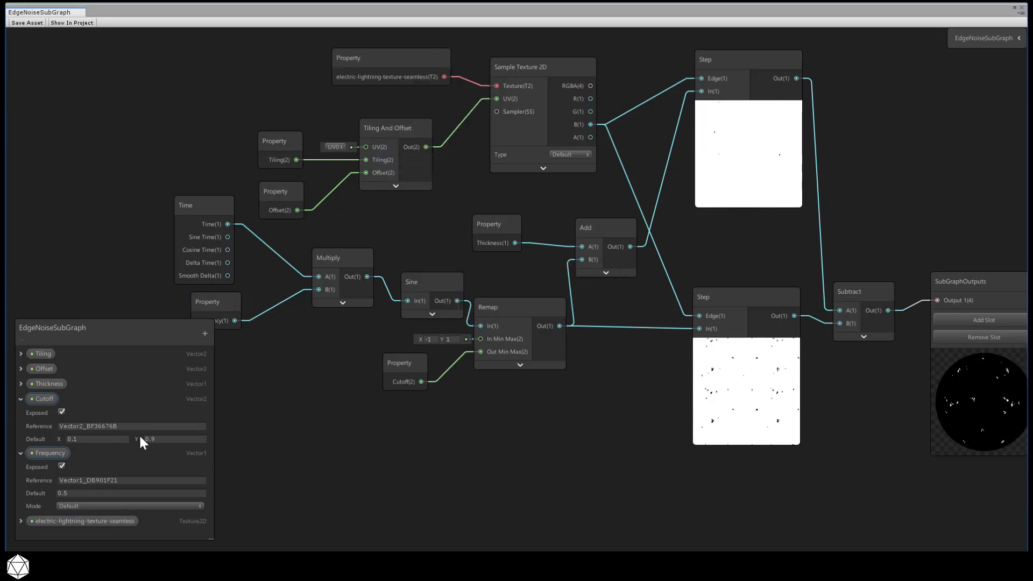
{"action": "left_click_drag", "start_coordinate": [140, 328], "coordinate": [158, 171]}
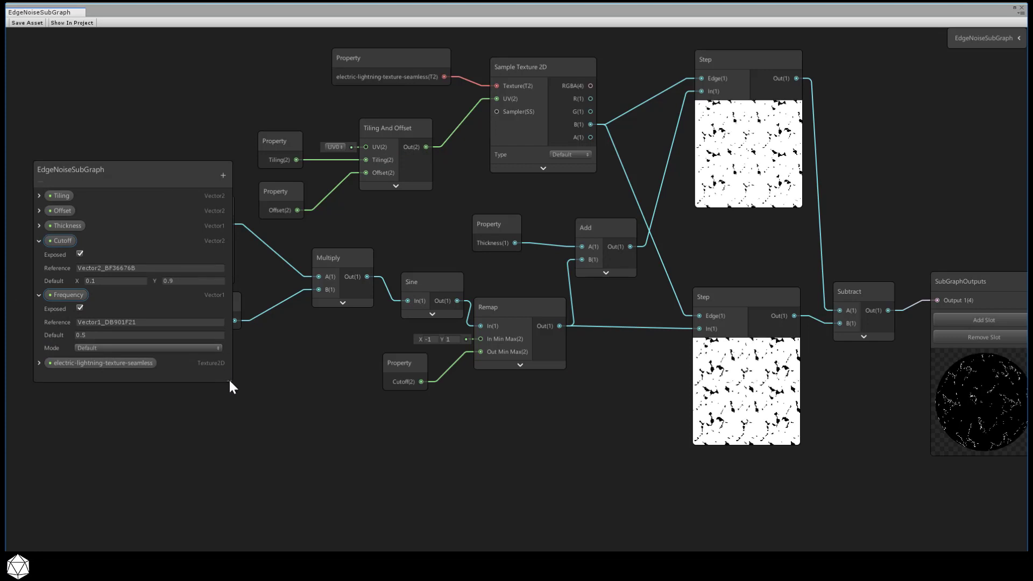
{"action": "left_click_drag", "start_coordinate": [230, 383], "coordinate": [230, 472]}
{"action": "left_click", "coordinate": [79, 363]}
{"action": "double_click", "coordinate": [82, 363]}
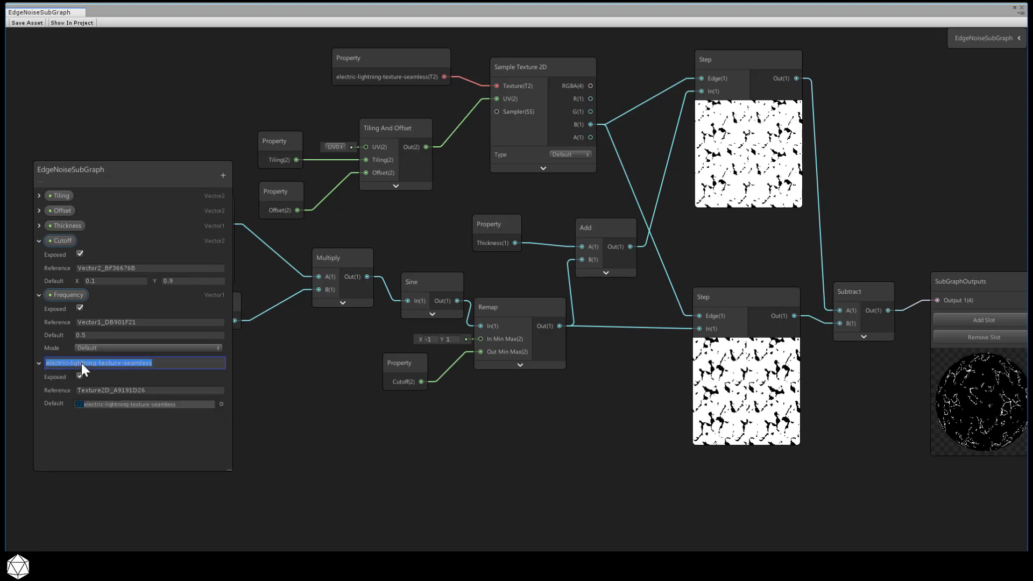
{"action": "type", "text": "Texture"}
{"action": "key", "text": "Return"}
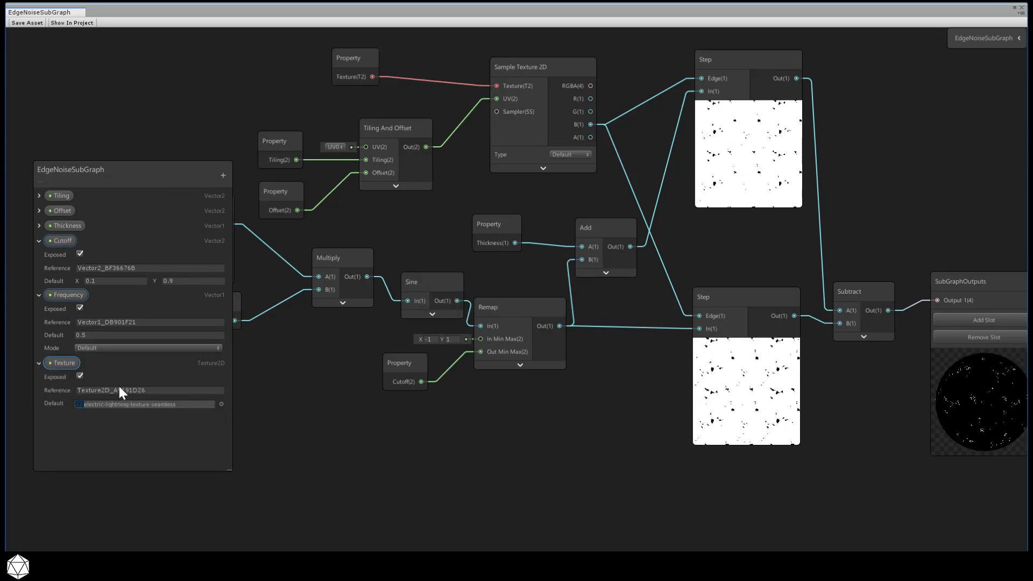
{"action": "left_click", "coordinate": [33, 24]}
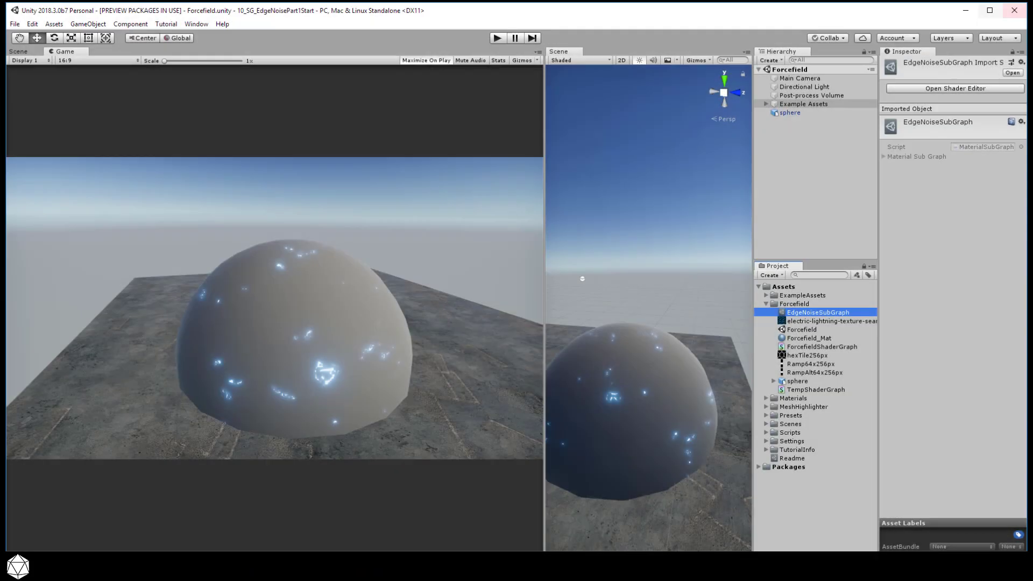
Step: Open the TempShaderGraph asset from the Project panel
{"action": "left_click", "coordinate": [822, 386]}
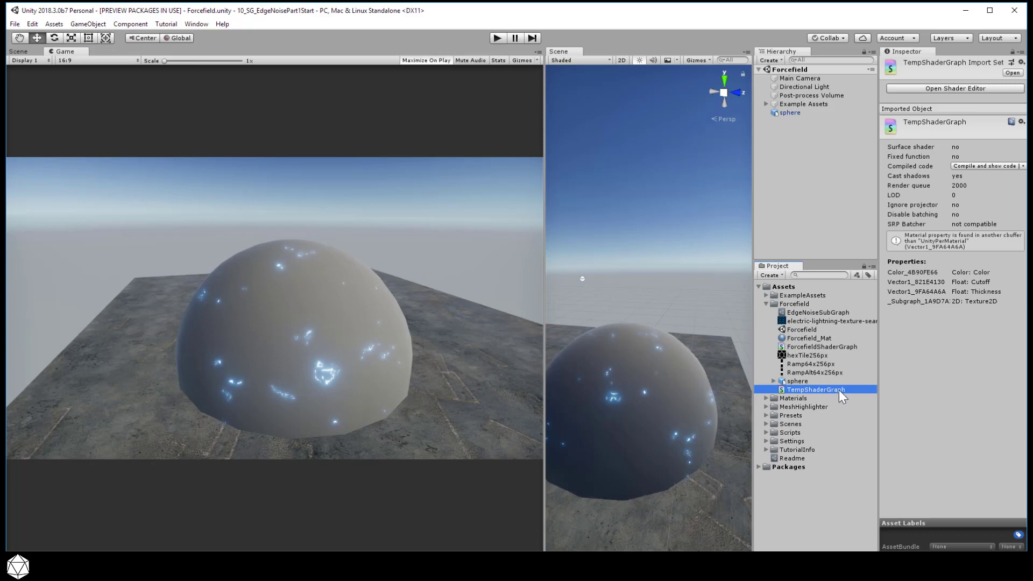
{"action": "double_click", "coordinate": [838, 389]}
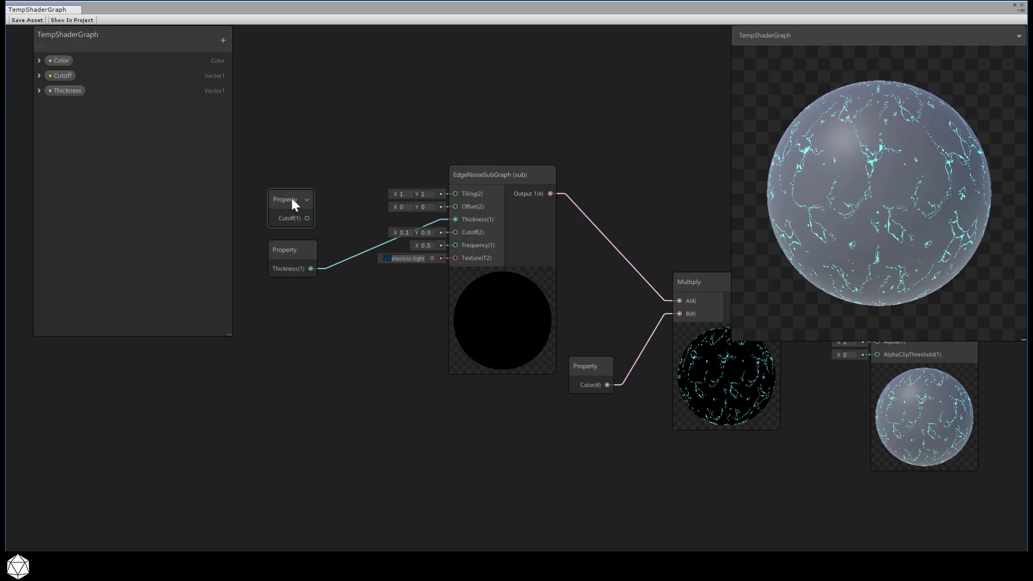
Step: Delete the old Cutoff property node from the graph
{"action": "left_click_drag", "start_coordinate": [292, 202], "coordinate": [291, 180]}
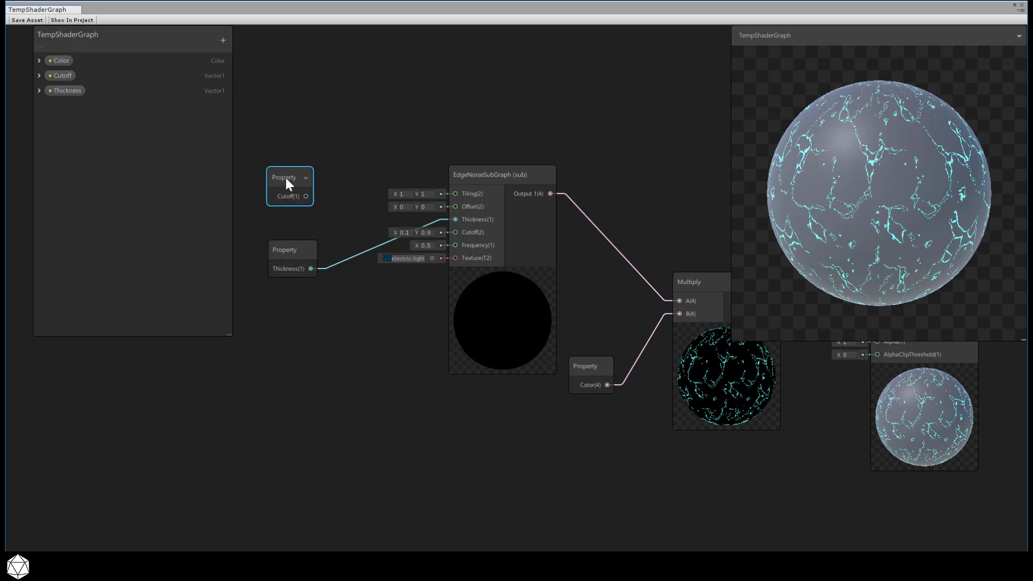
{"action": "right_click", "coordinate": [285, 176]}
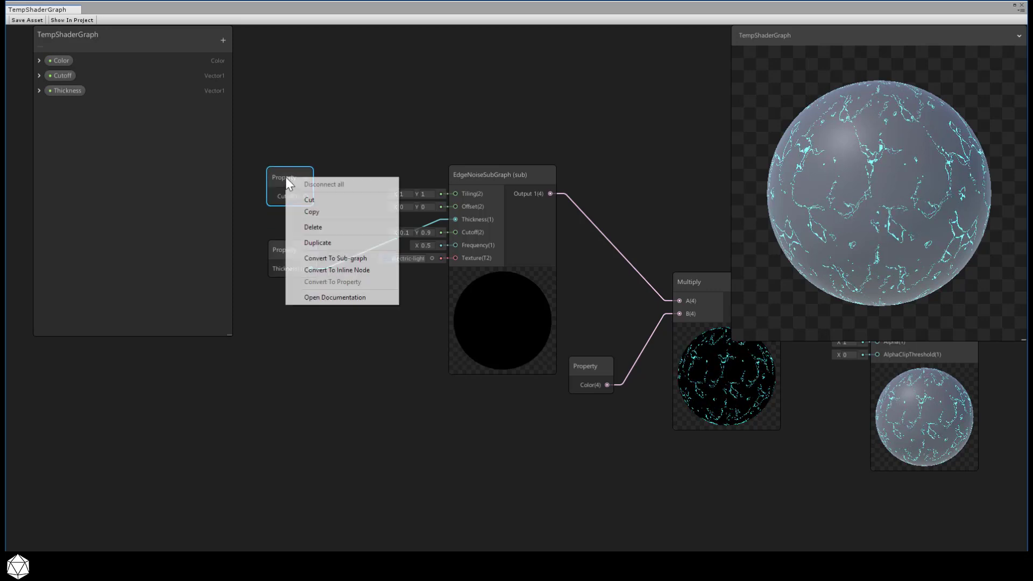
{"action": "left_click", "coordinate": [318, 227]}
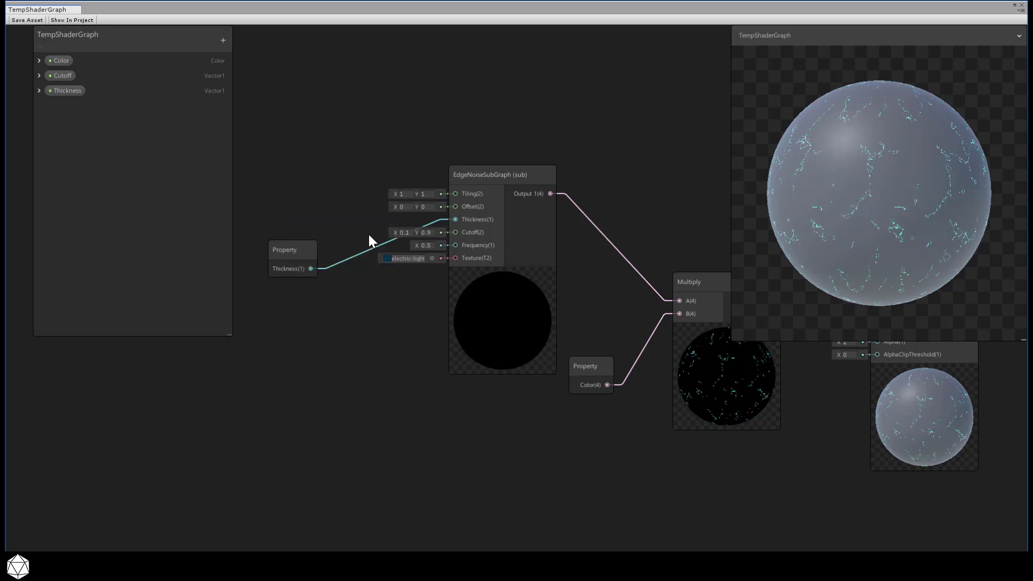
Step: Delete the Cutoff entry from the blackboard, confirm, and collapse the main preview
{"action": "right_click", "coordinate": [63, 75]}
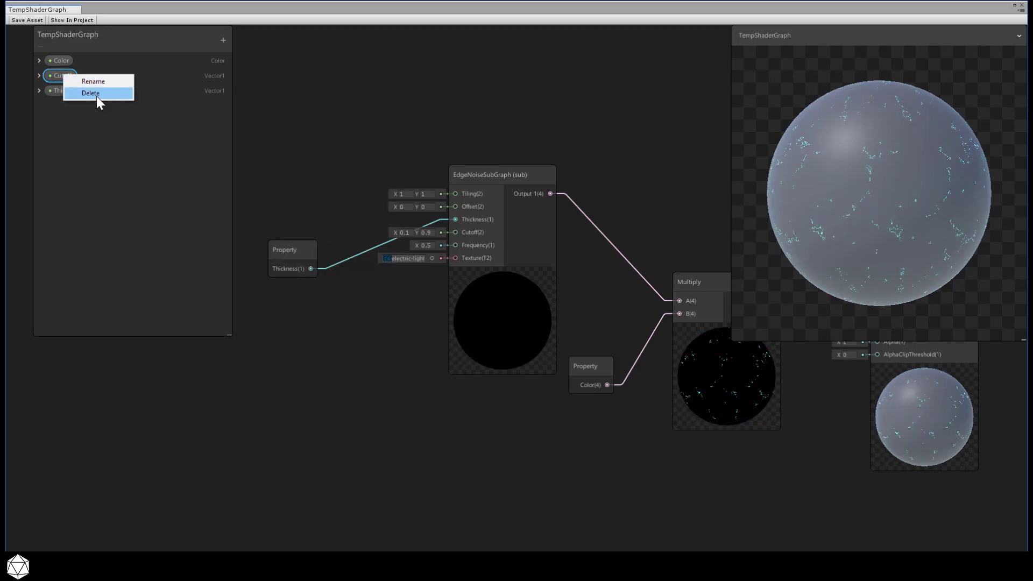
{"action": "left_click", "coordinate": [95, 96]}
{"action": "left_click", "coordinate": [553, 312]}
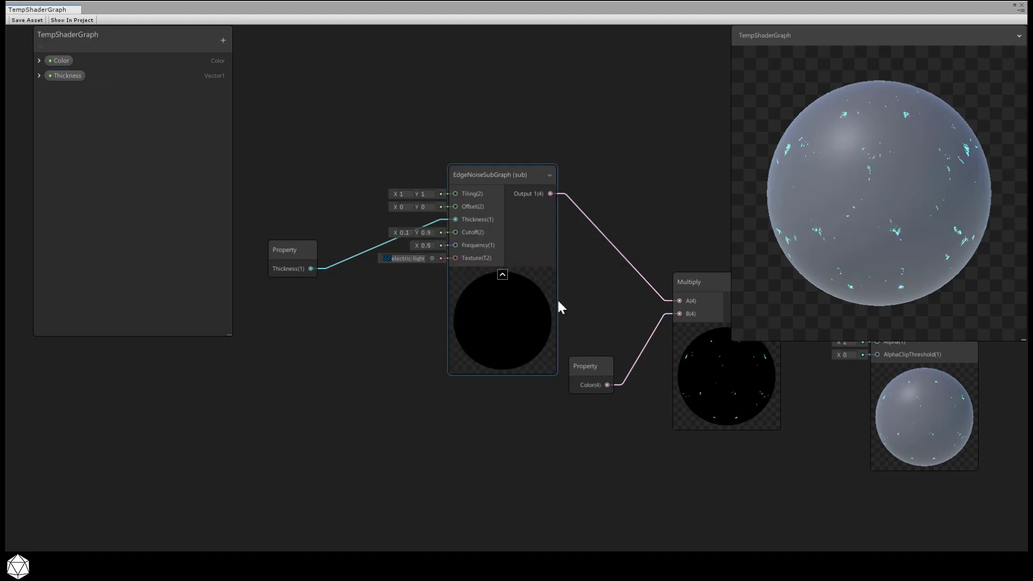
{"action": "left_click_drag", "start_coordinate": [290, 250], "coordinate": [309, 195]}
{"action": "left_click", "coordinate": [1019, 35]}
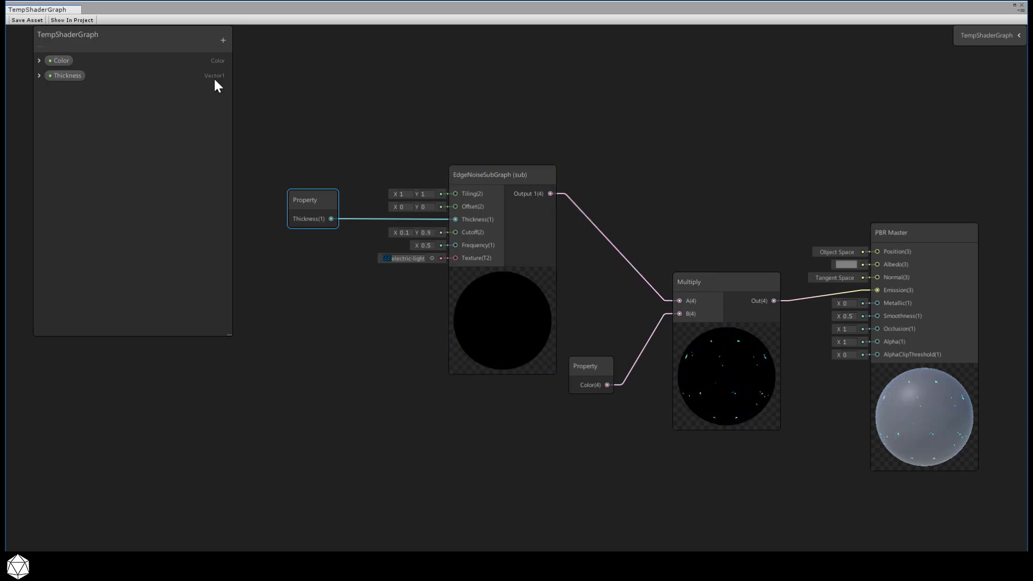
Step: Add a Vector2 property named Cutoff with default X 0.1
{"action": "left_click", "coordinate": [223, 40]}
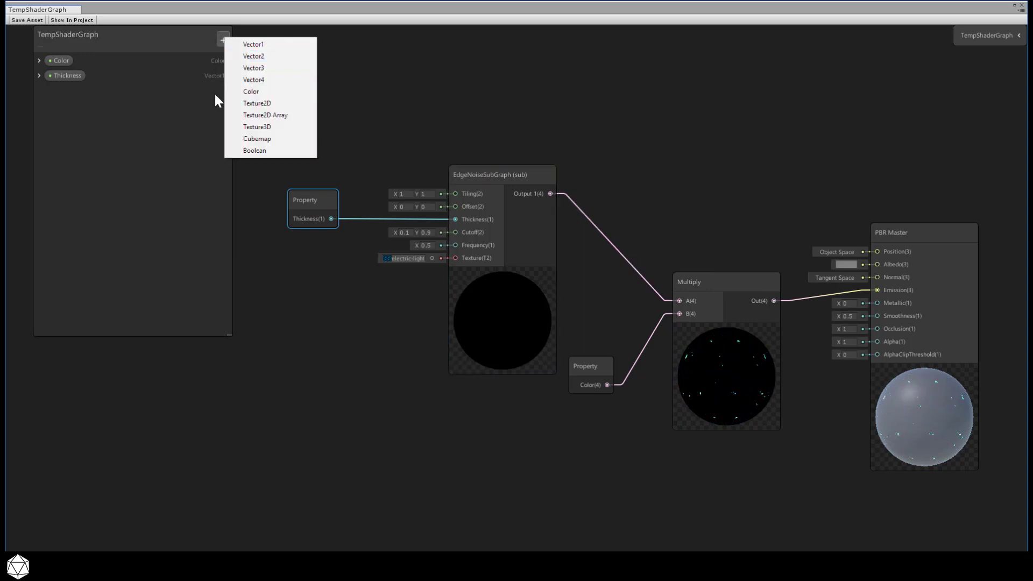
{"action": "left_click", "coordinate": [253, 56]}
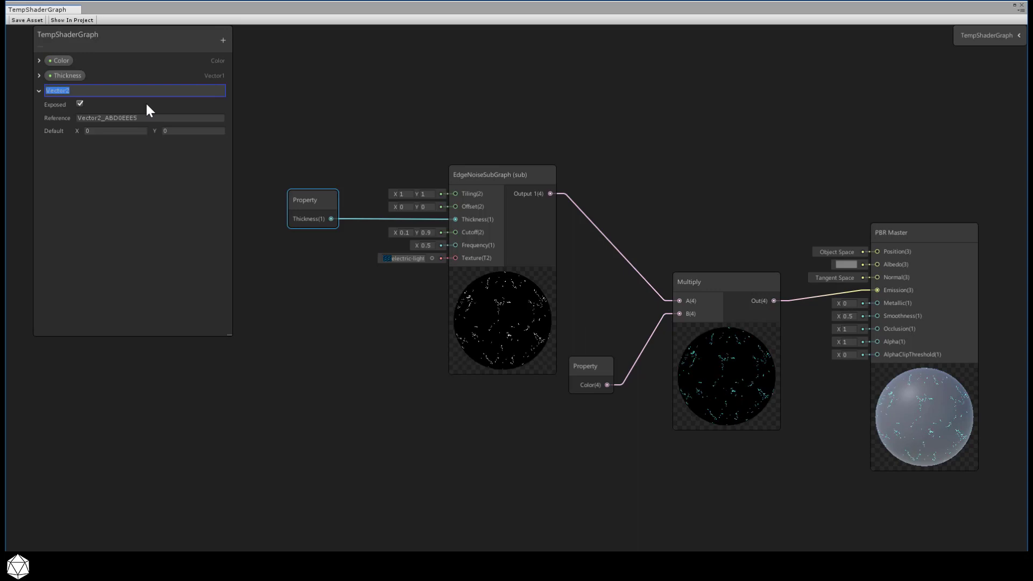
{"action": "type", "text": "Cutoff"}
{"action": "key", "text": "Return"}
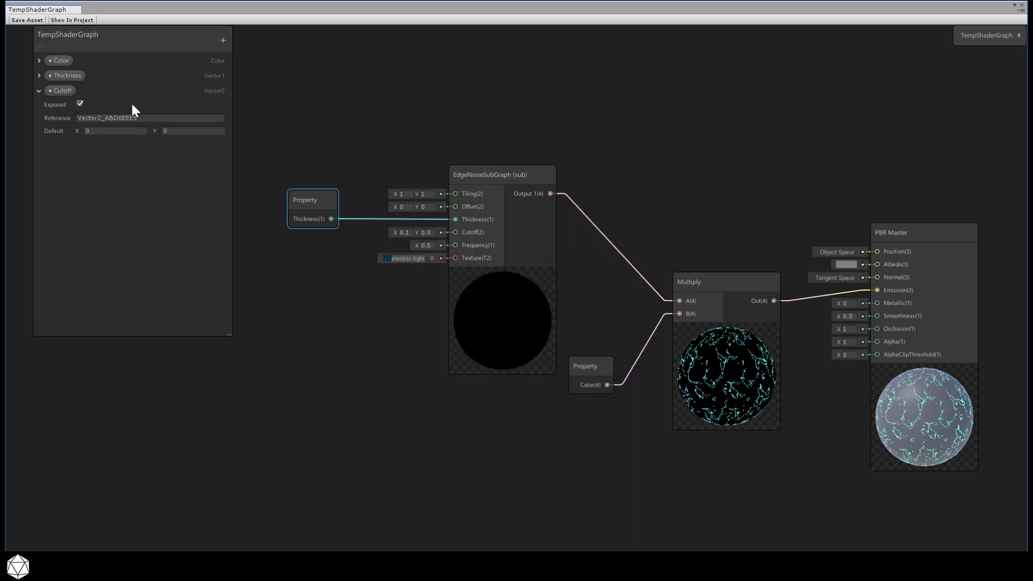
{"action": "left_click", "coordinate": [107, 131]}
{"action": "type", "text": ".1"}
{"action": "key", "text": "Tab"}
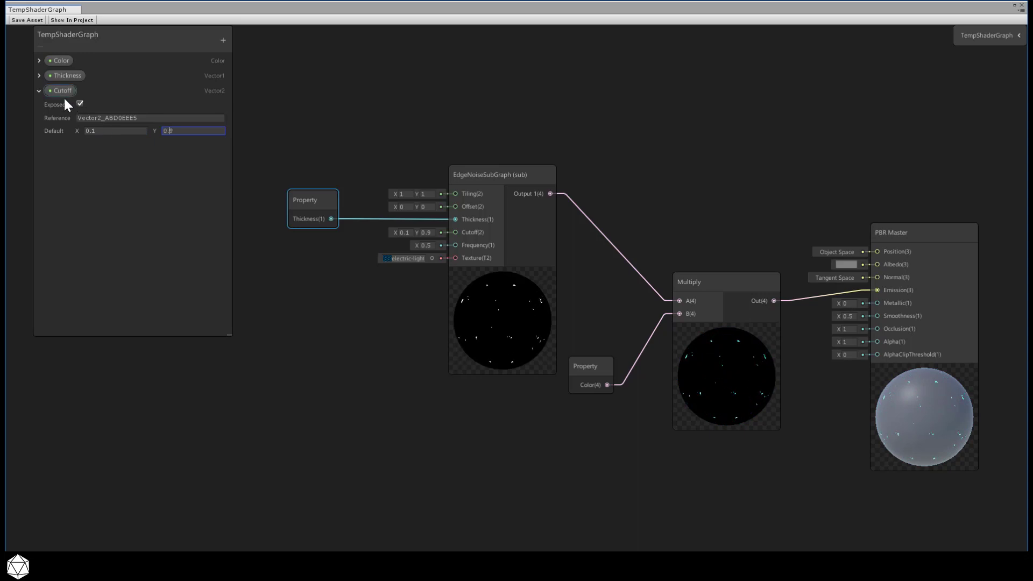
Step: Place the Cutoff node, wire it into EdgeNoiseSubGraph's Cutoff input, and arrange it beside Thickness
{"action": "left_click_drag", "start_coordinate": [56, 89], "coordinate": [279, 247]}
{"action": "left_click_drag", "start_coordinate": [320, 277], "coordinate": [457, 232]}
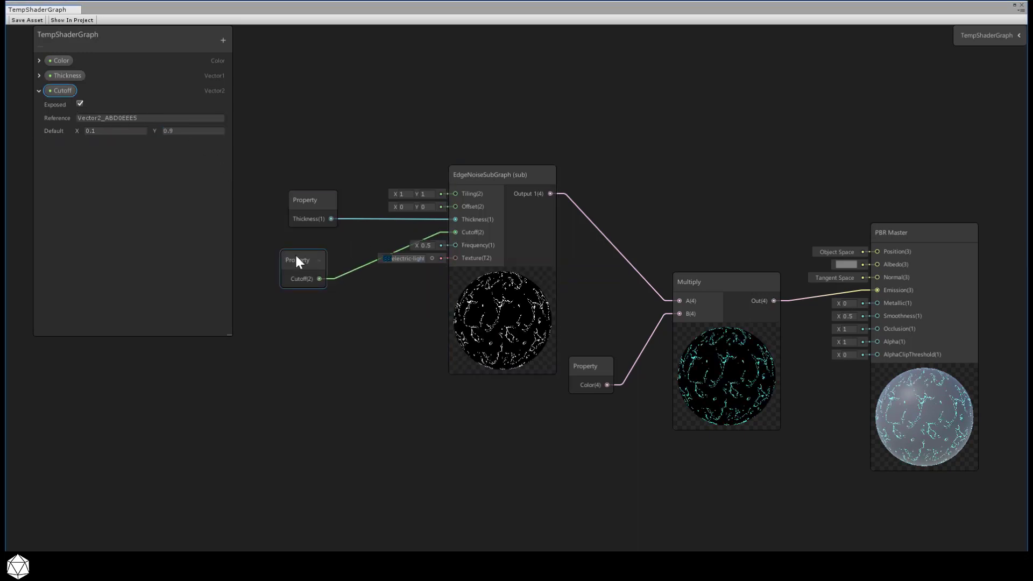
{"action": "left_click_drag", "start_coordinate": [298, 260], "coordinate": [303, 240]}
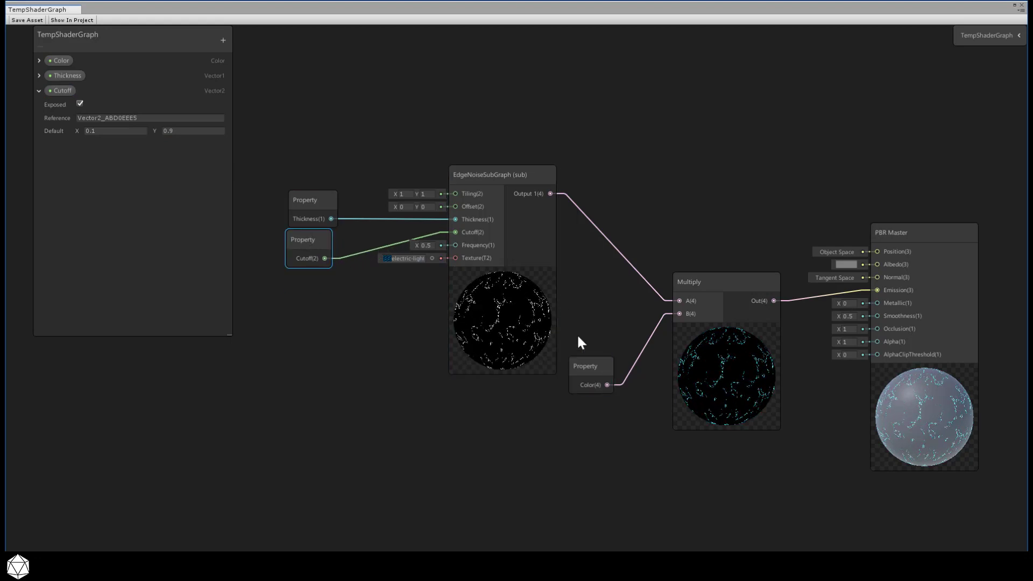
{"action": "left_click_drag", "start_coordinate": [312, 200], "coordinate": [292, 169]}
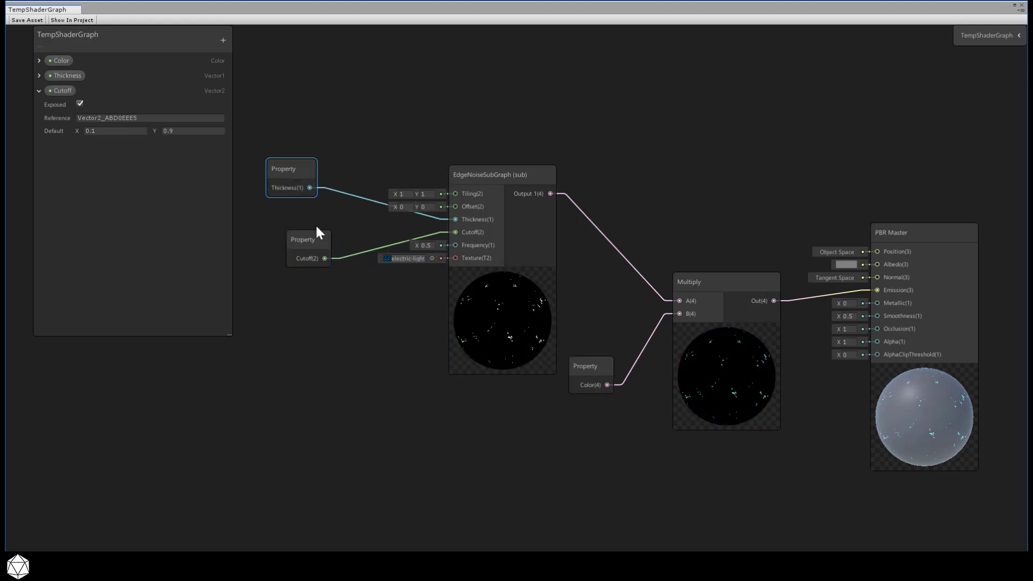
{"action": "left_click_drag", "start_coordinate": [315, 231], "coordinate": [295, 205]}
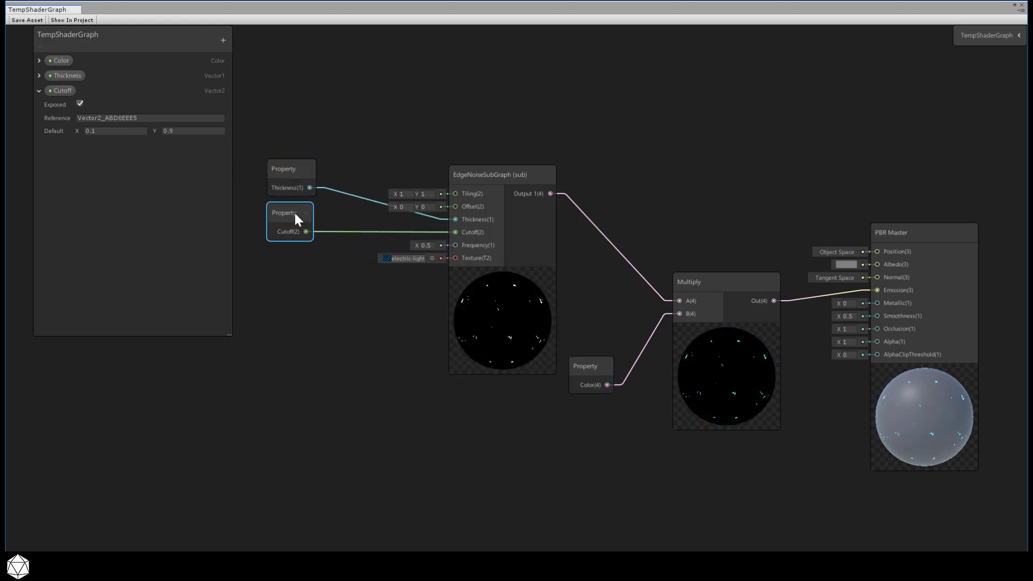
Step: Add a Vector2 property named 'Tiling' with default (1, 1)
{"action": "left_click", "coordinate": [222, 38]}
{"action": "left_click", "coordinate": [244, 56]}
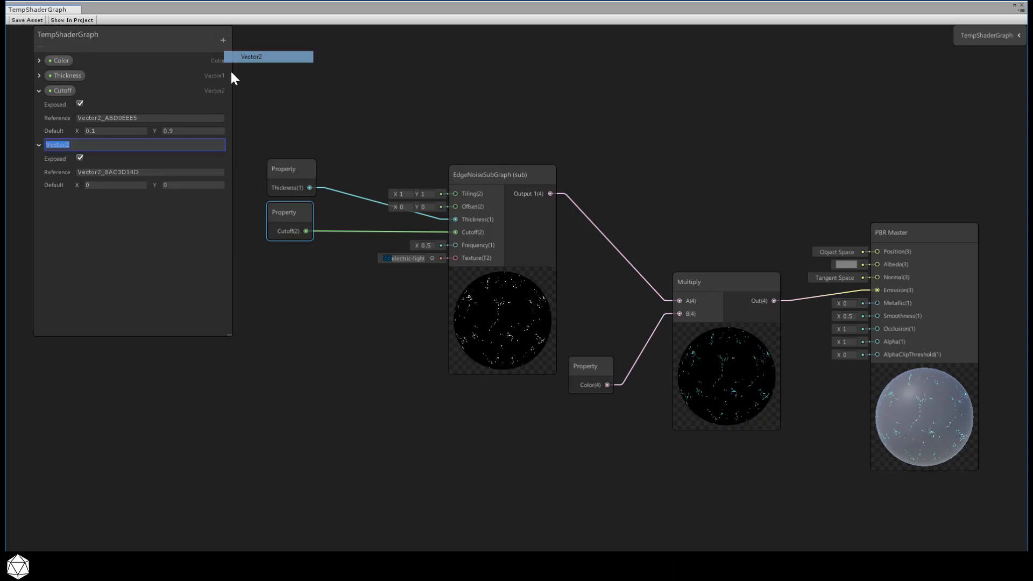
{"action": "type", "text": "Tiling"}
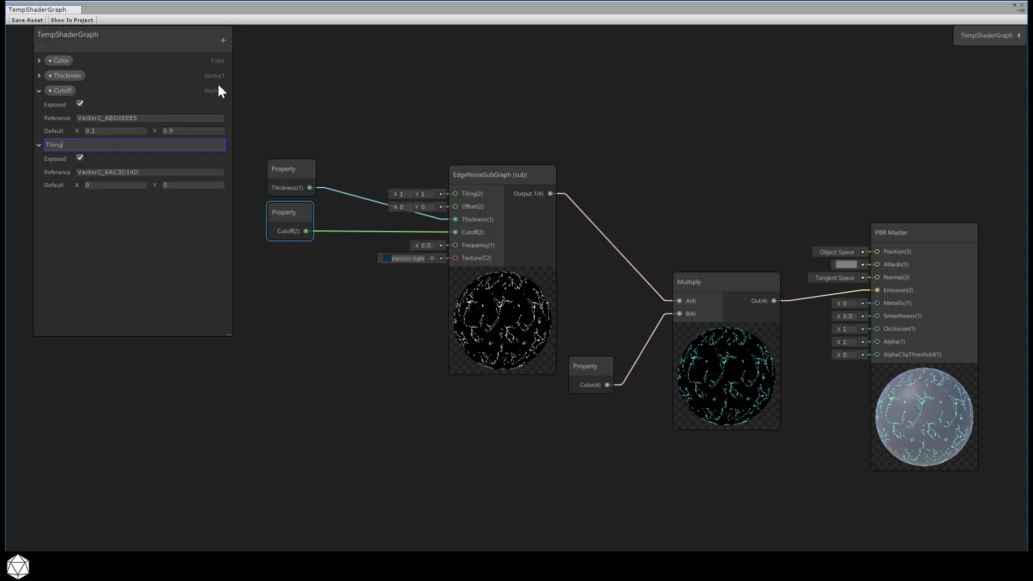
{"action": "key", "text": "Return"}
{"action": "left_click", "coordinate": [116, 184]}
{"action": "type", "text": "1"}
{"action": "left_click", "coordinate": [166, 184]}
{"action": "type", "text": "1"}
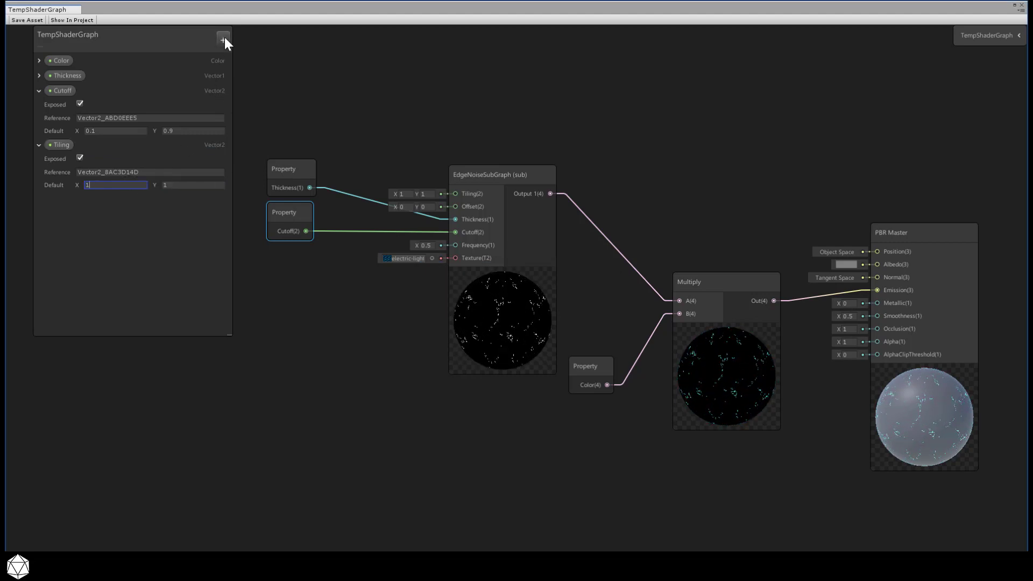
Step: Add a second Vector2 property named 'Offset'
{"action": "left_click", "coordinate": [223, 39]}
{"action": "left_click", "coordinate": [234, 56]}
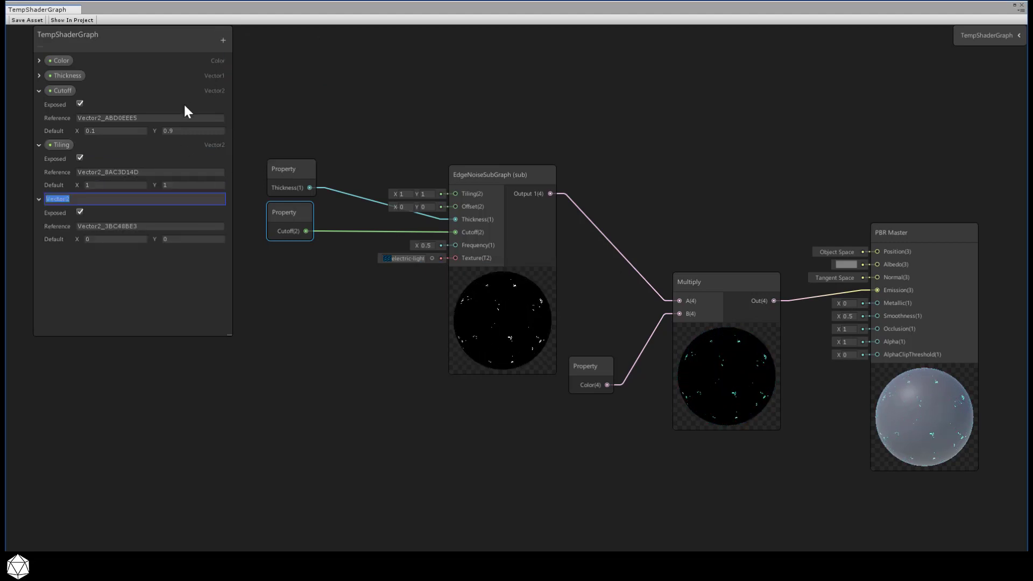
{"action": "type", "text": "Offset"}
{"action": "key", "text": "Return"}
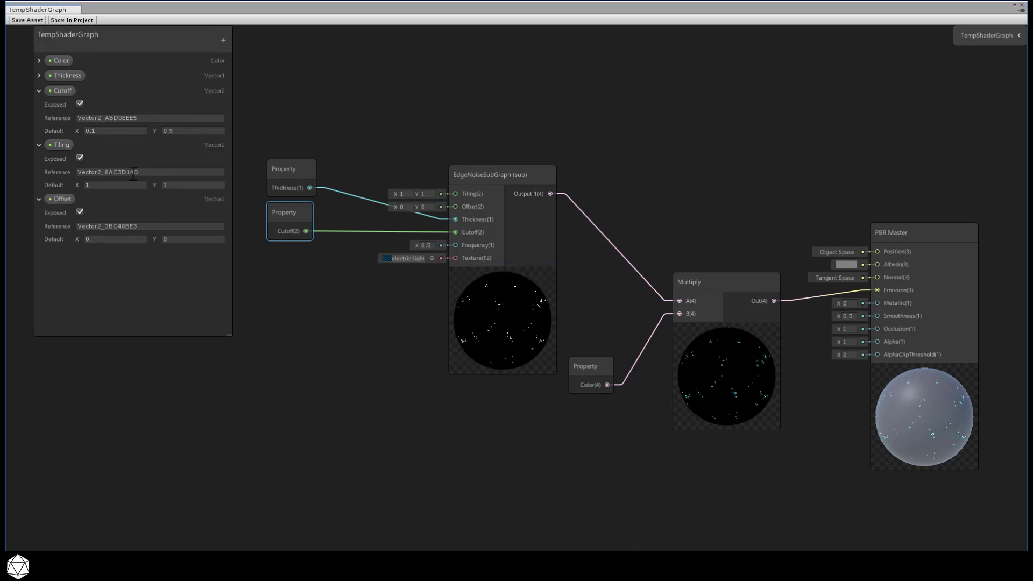
Step: Add a Vector1 property named 'Frequency' and set its default to 0.5
{"action": "left_click", "coordinate": [223, 41]}
{"action": "left_click", "coordinate": [228, 52]}
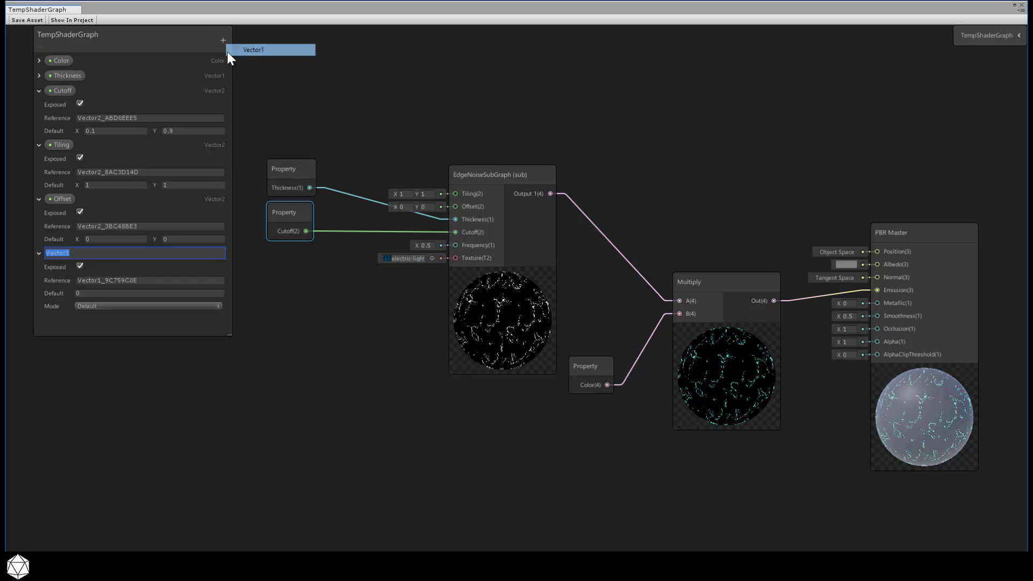
{"action": "type", "text": "Frequency"}
{"action": "key", "text": "Return"}
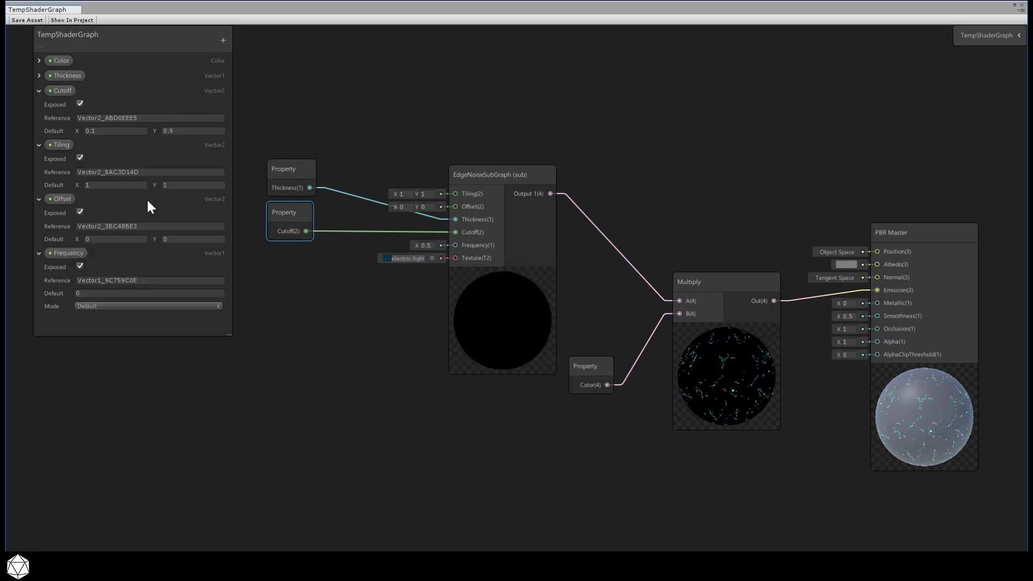
{"action": "left_click", "coordinate": [111, 293]}
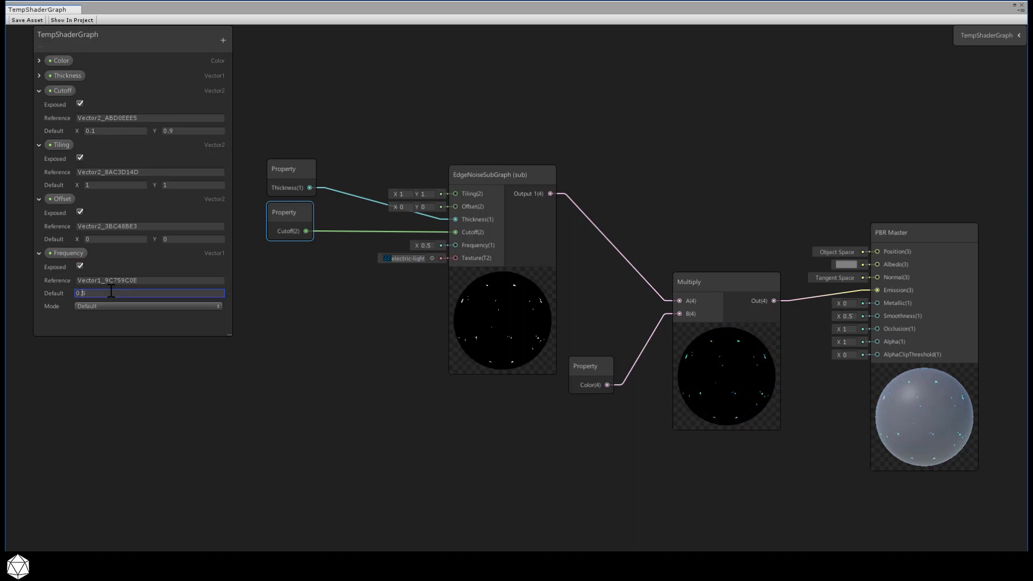
Step: Wire Frequency, Tiling and Offset nodes into EdgeNoiseSubGraph's matching inputs and save the graph
{"action": "left_click_drag", "start_coordinate": [70, 250], "coordinate": [442, 245]}
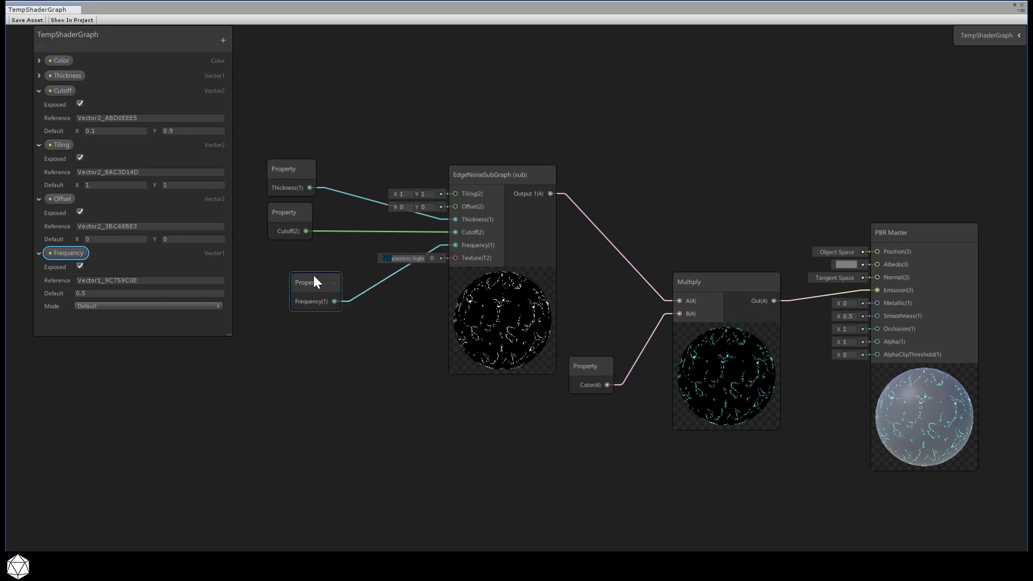
{"action": "left_click_drag", "start_coordinate": [312, 273], "coordinate": [289, 250]}
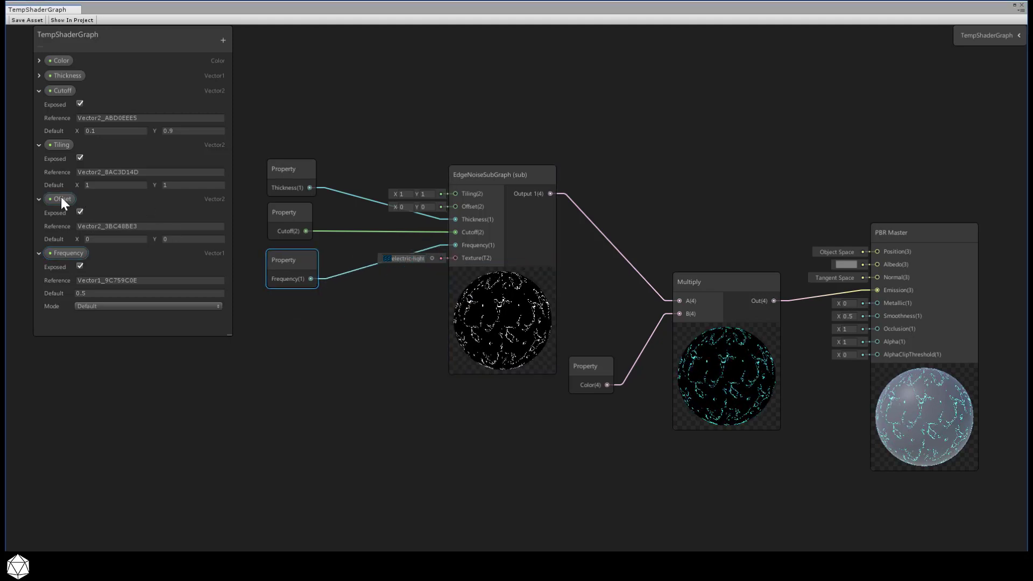
{"action": "left_click_drag", "start_coordinate": [61, 145], "coordinate": [288, 86]}
{"action": "left_click_drag", "start_coordinate": [61, 199], "coordinate": [284, 141]}
{"action": "left_click_drag", "start_coordinate": [324, 112], "coordinate": [455, 193]}
{"action": "left_click_drag", "start_coordinate": [326, 168], "coordinate": [442, 201]}
{"action": "left_click_drag", "start_coordinate": [307, 148], "coordinate": [288, 109]}
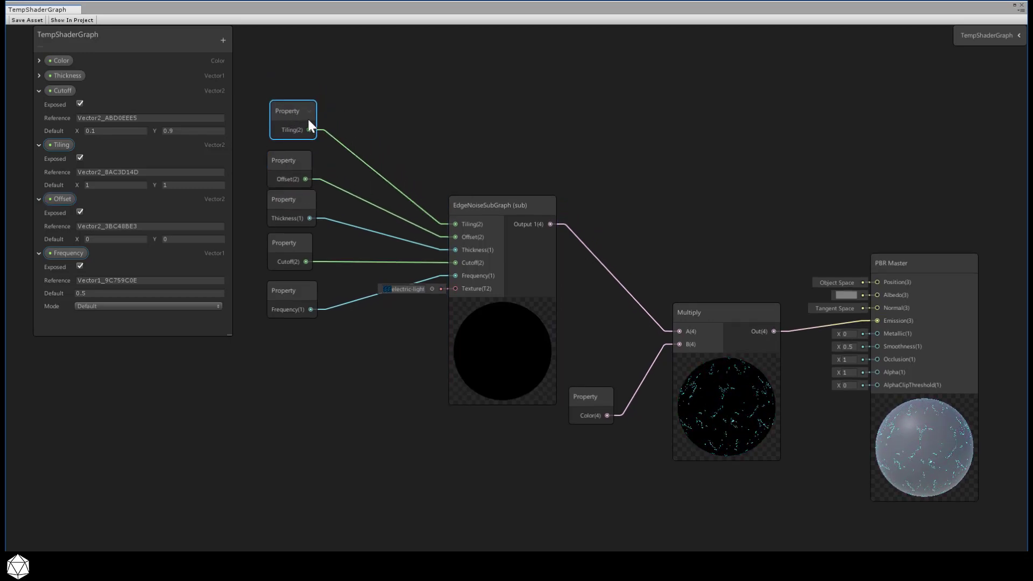
{"action": "left_click", "coordinate": [38, 19]}
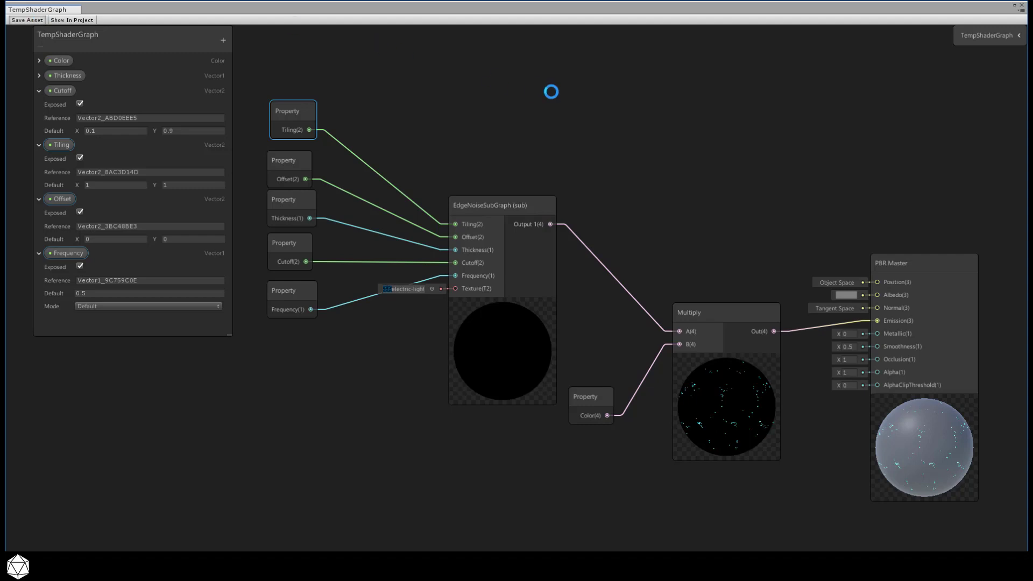
Step: Enable Animated Materials in the Scene view, widen it beside the Game view, and frame the sphere
{"action": "left_click", "coordinate": [1022, 7]}
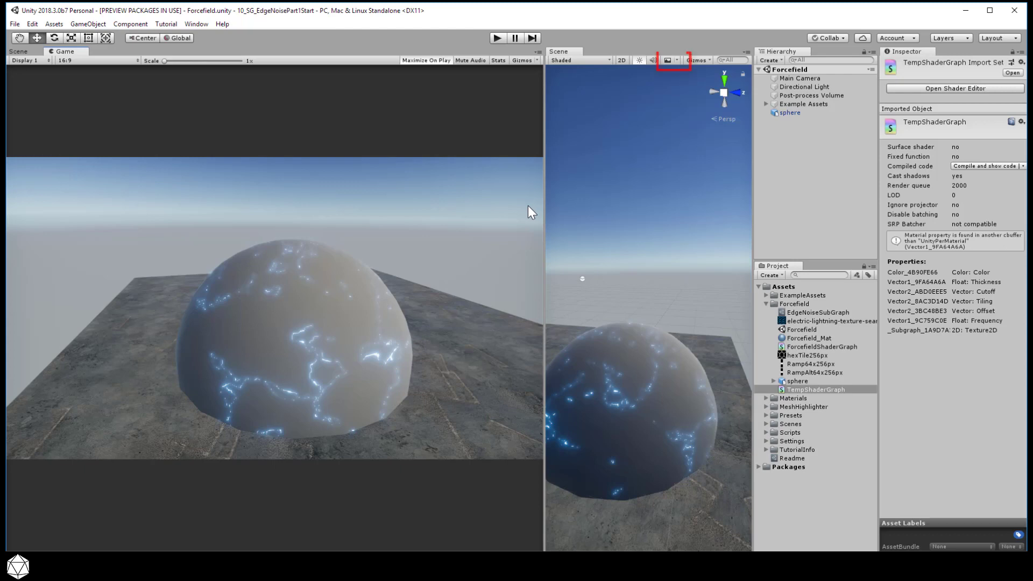
{"action": "left_click", "coordinate": [676, 60]}
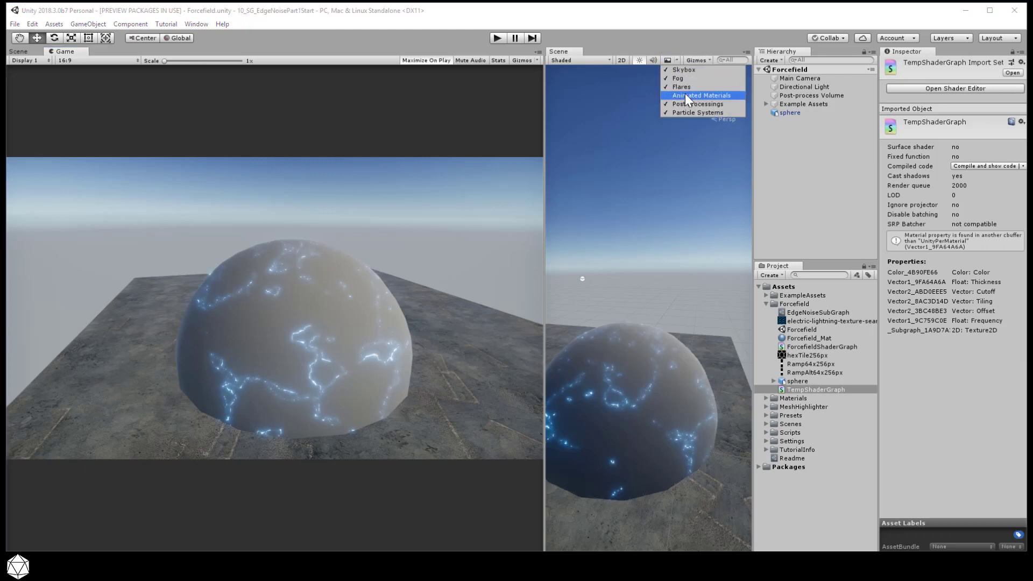
{"action": "left_click", "coordinate": [687, 96]}
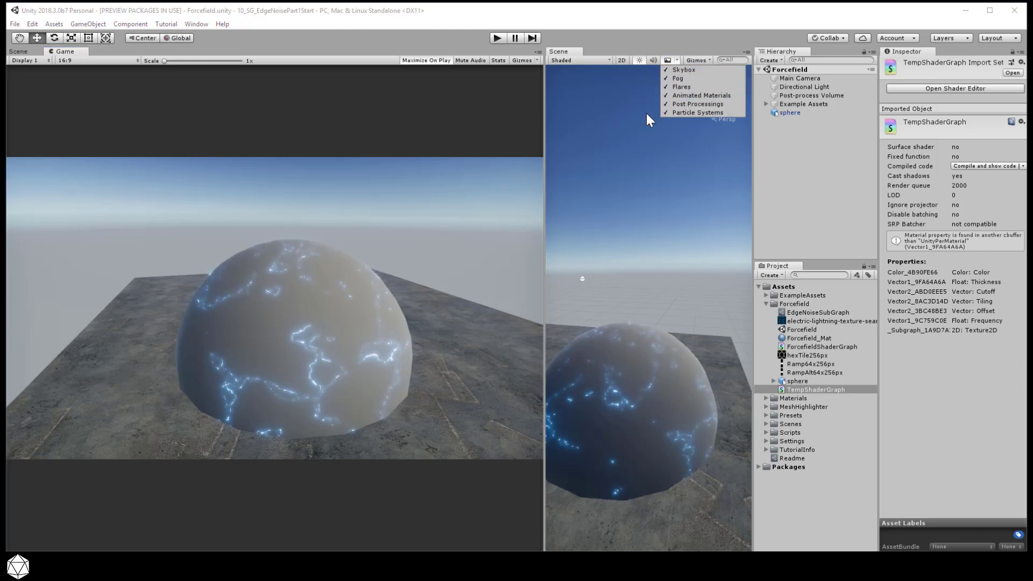
{"action": "left_click", "coordinate": [545, 154]}
{"action": "left_click_drag", "start_coordinate": [544, 155], "coordinate": [382, 155]}
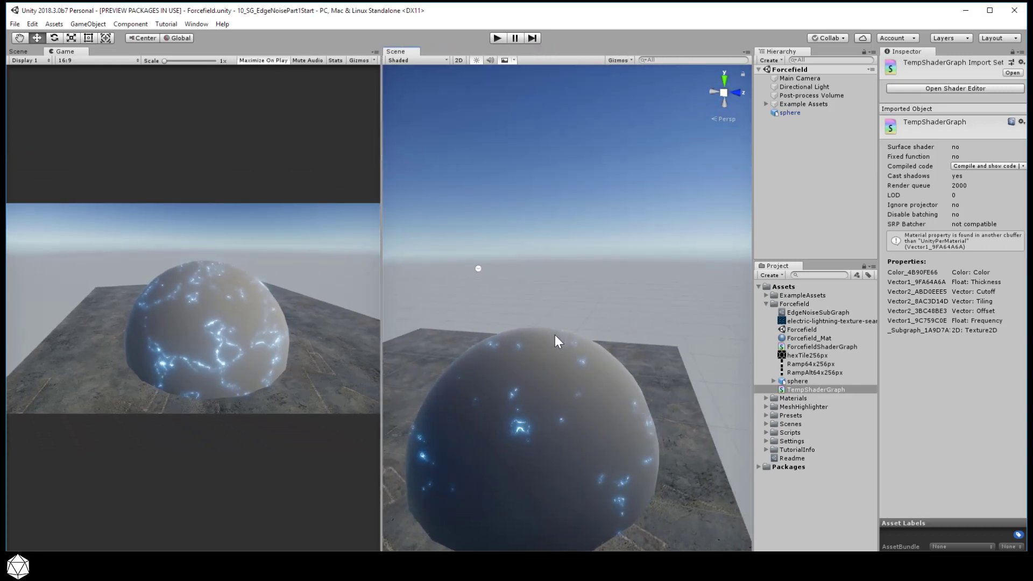
{"action": "middle_click_drag", "start_coordinate": [553, 335], "coordinate": [565, 253]}
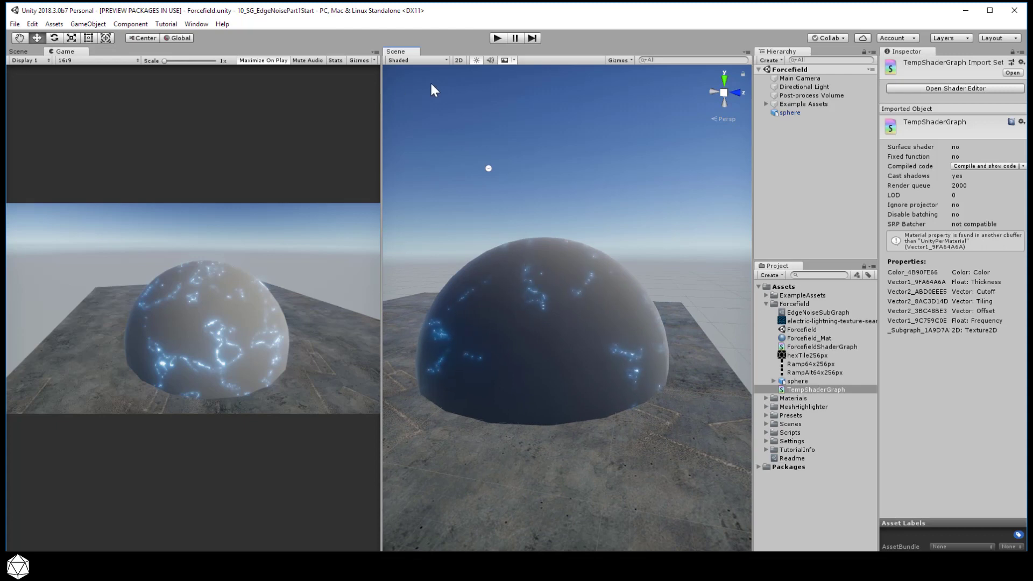
Step: Select the sphere and, in Forcefield_Mat, set Frequency to 1 and adjust Cutoff and Thickness
{"action": "left_click", "coordinate": [787, 112]}
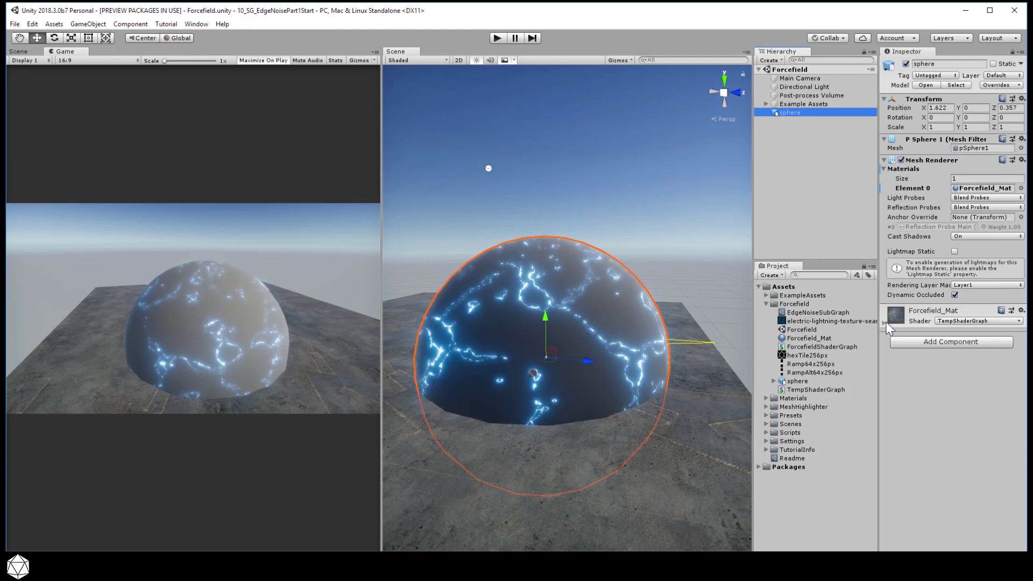
{"action": "left_click", "coordinate": [885, 323]}
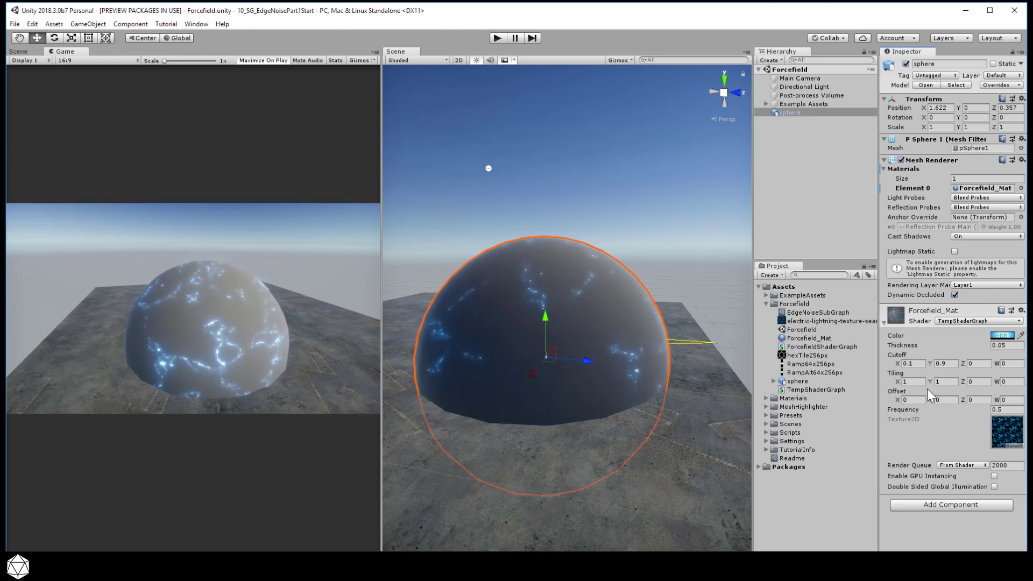
{"action": "left_click", "coordinate": [1009, 409]}
{"action": "type", "text": "1"}
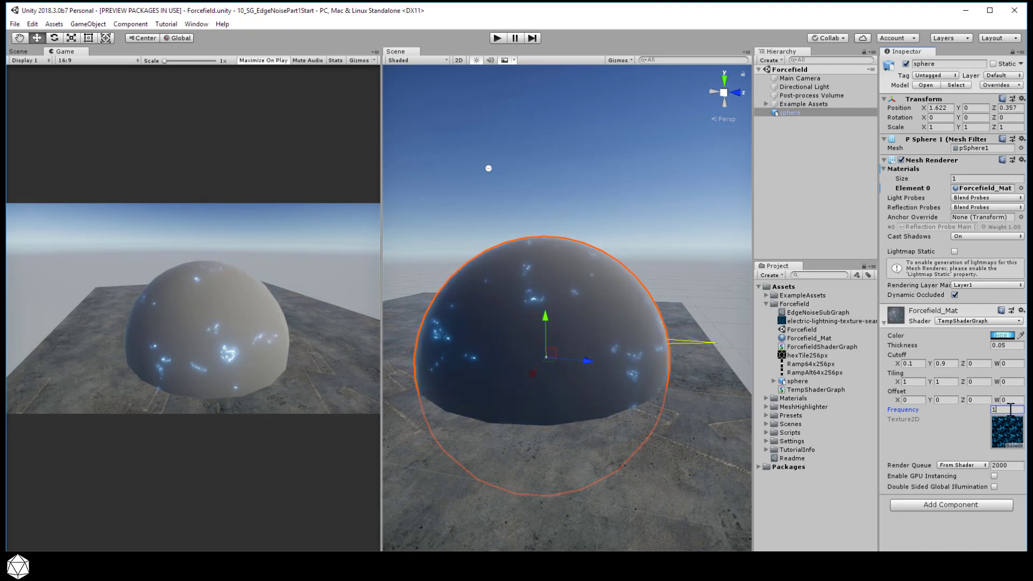
{"action": "left_click", "coordinate": [940, 365]}
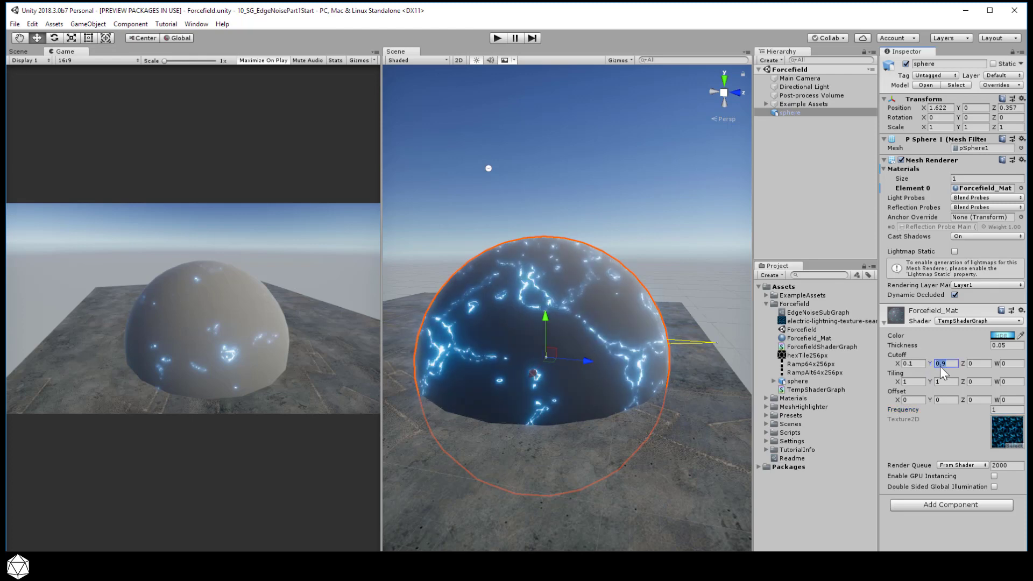
{"action": "type", "text": ".5"}
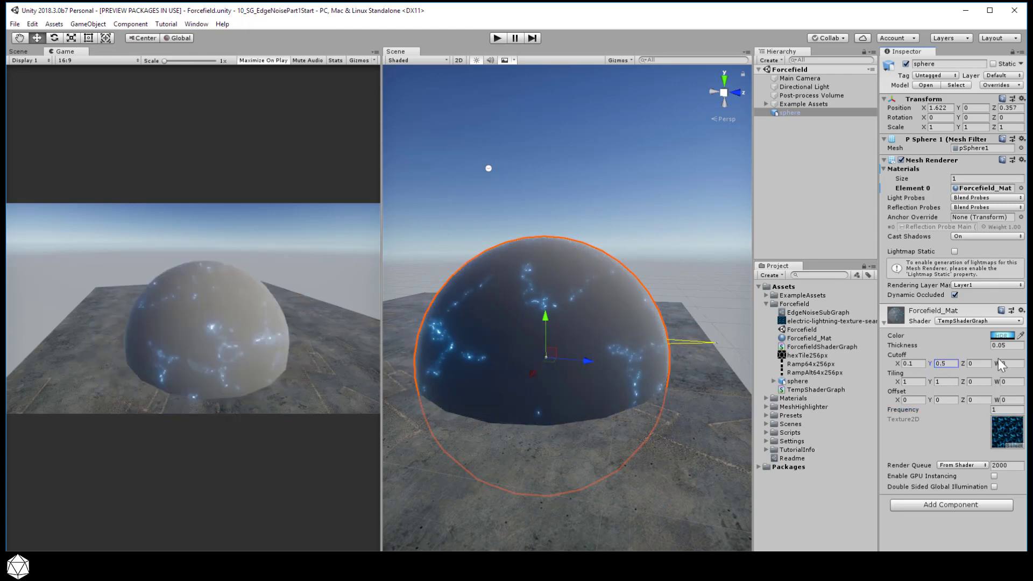
{"action": "left_click", "coordinate": [1015, 346]}
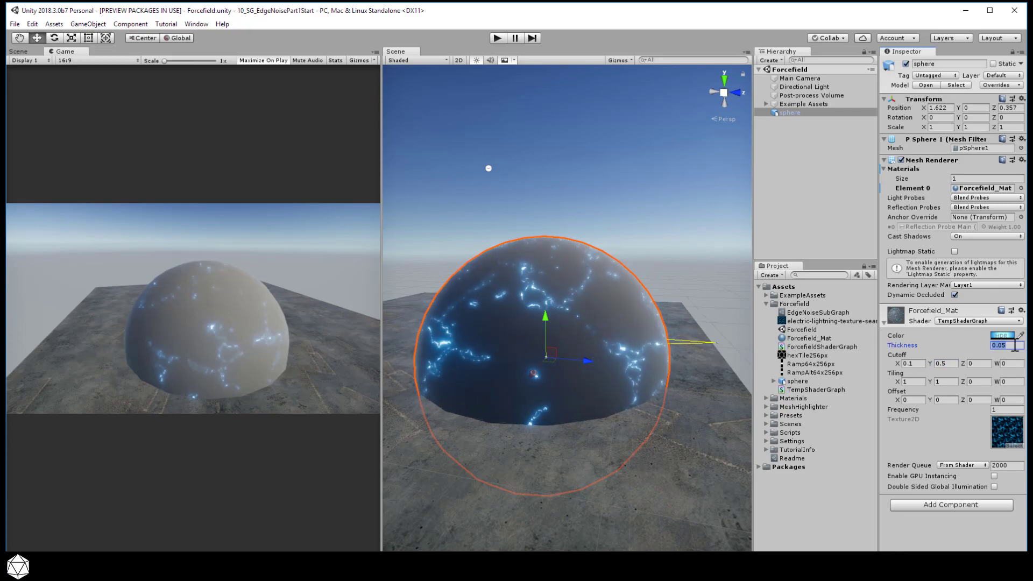
{"action": "left_click", "coordinate": [497, 37]}
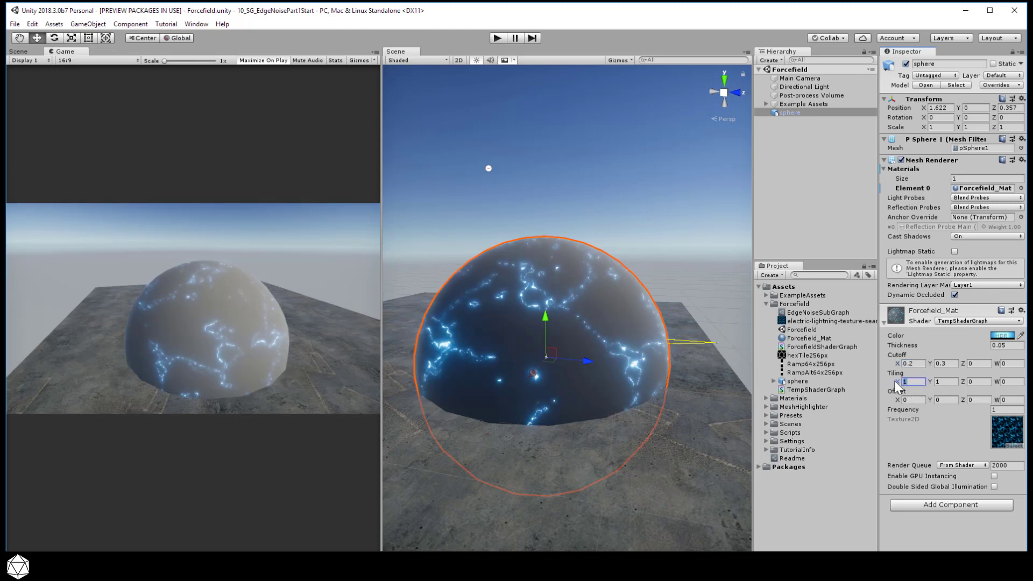
Step: Set the material's Offset X to 0.43 and scrub Offset Y to -0.63
{"action": "left_click", "coordinate": [904, 399]}
{"action": "type", "text": "0.43"}
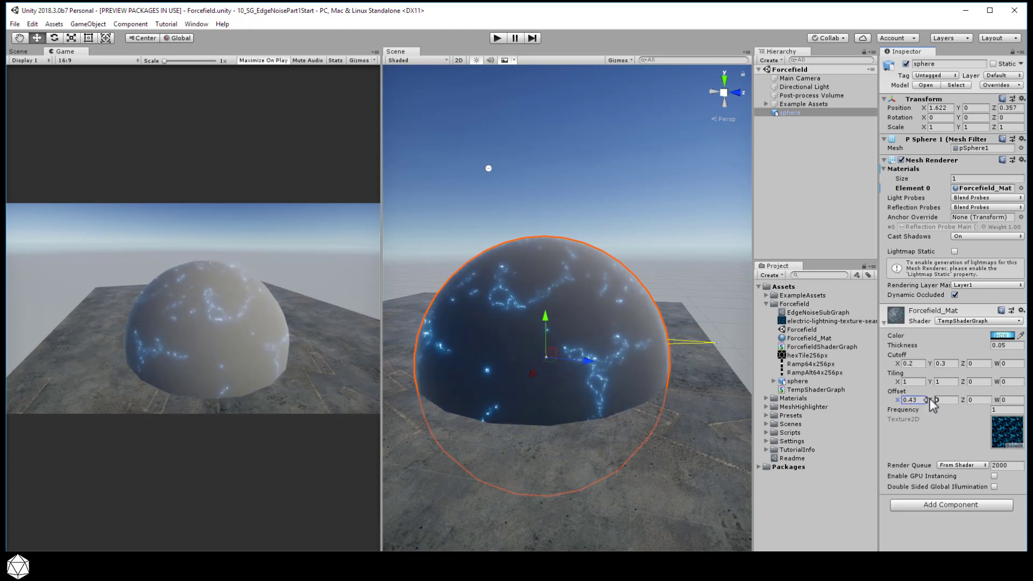
{"action": "left_click_drag", "start_coordinate": [930, 399], "coordinate": [920, 398]}
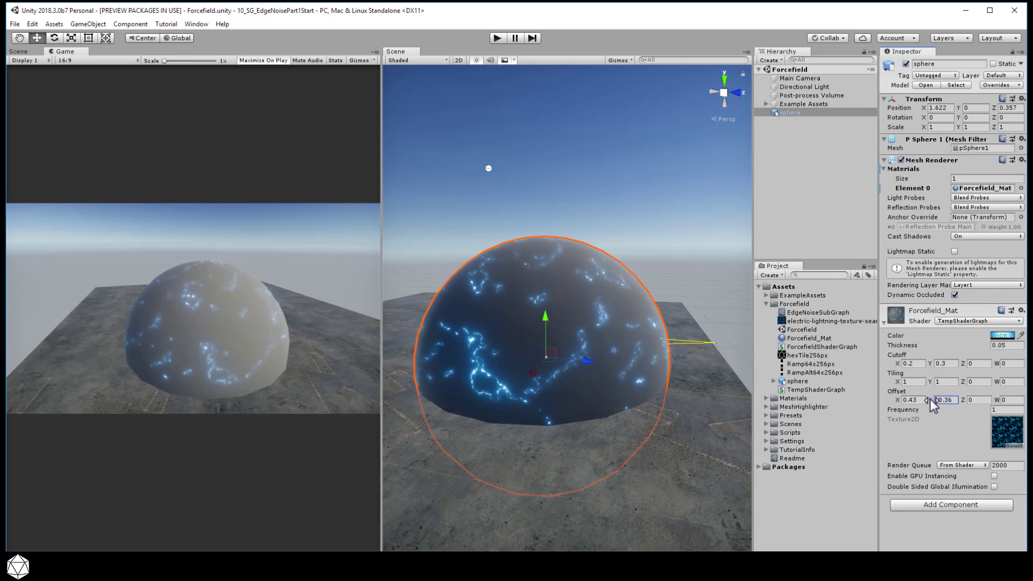
{"action": "left_click_drag", "start_coordinate": [929, 399], "coordinate": [922, 399]}
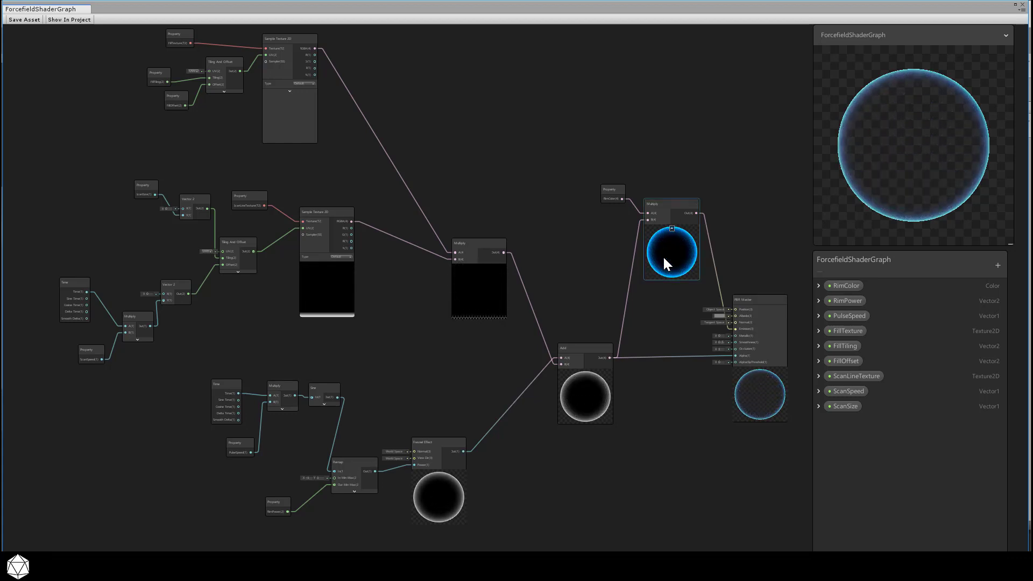
Step: Set RimColor's default to HDR orange BF1C05 with intensity raised to 3.4169
{"action": "left_click", "coordinate": [819, 286]}
{"action": "left_click", "coordinate": [916, 324]}
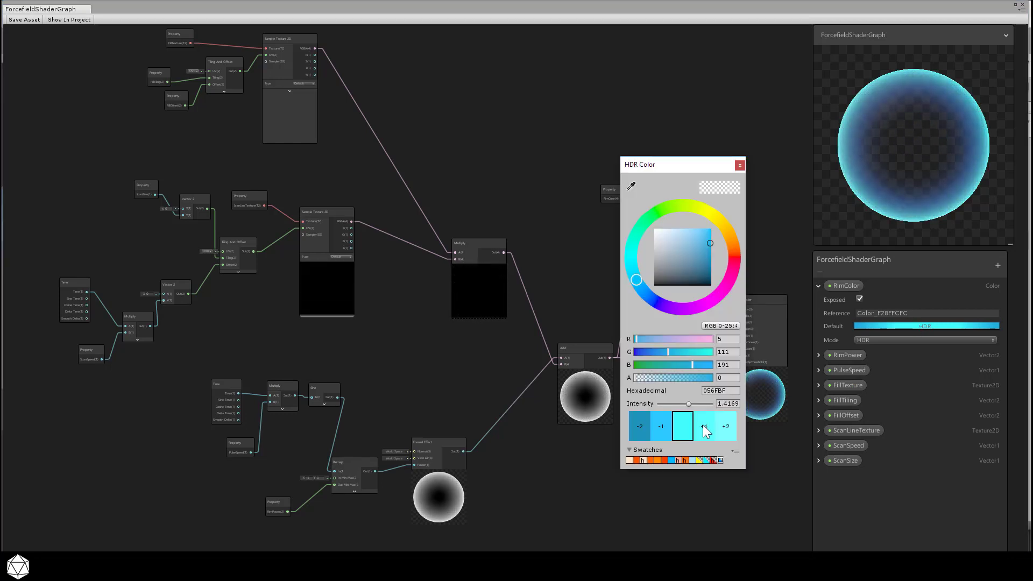
{"action": "left_click", "coordinate": [713, 460]}
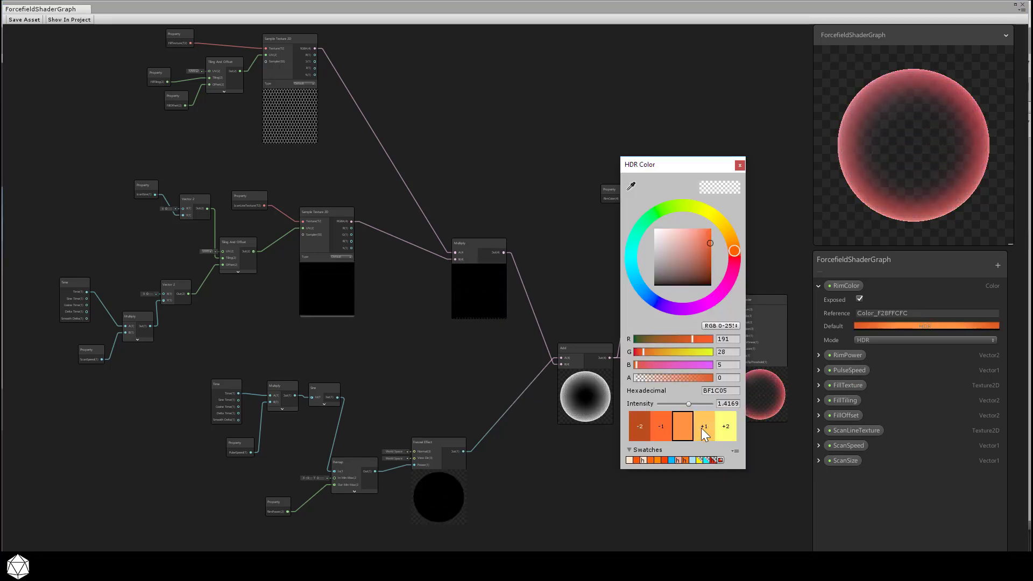
{"action": "left_click", "coordinate": [704, 435]}
{"action": "left_click", "coordinate": [704, 435]}
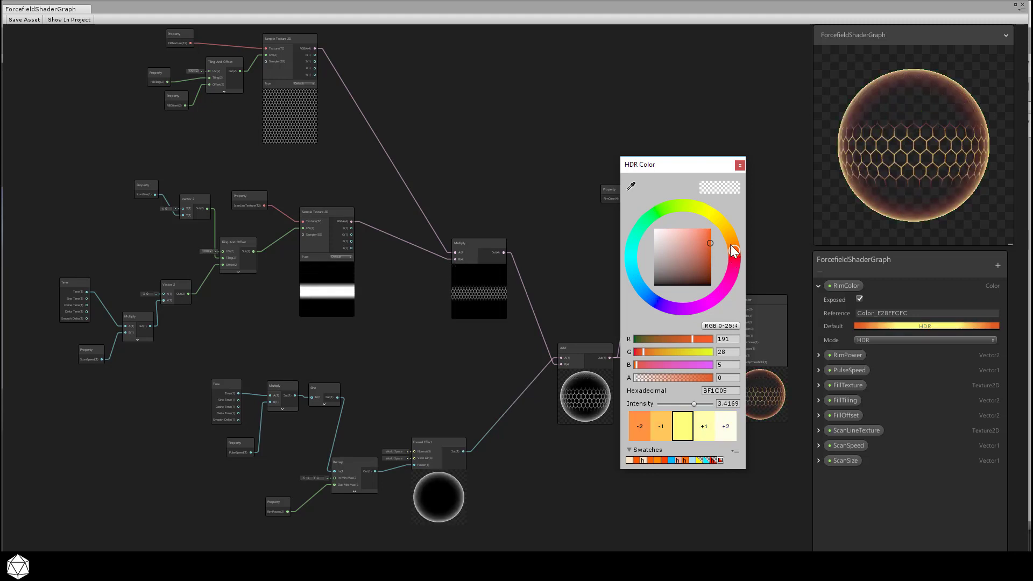
{"action": "left_click", "coordinate": [740, 166]}
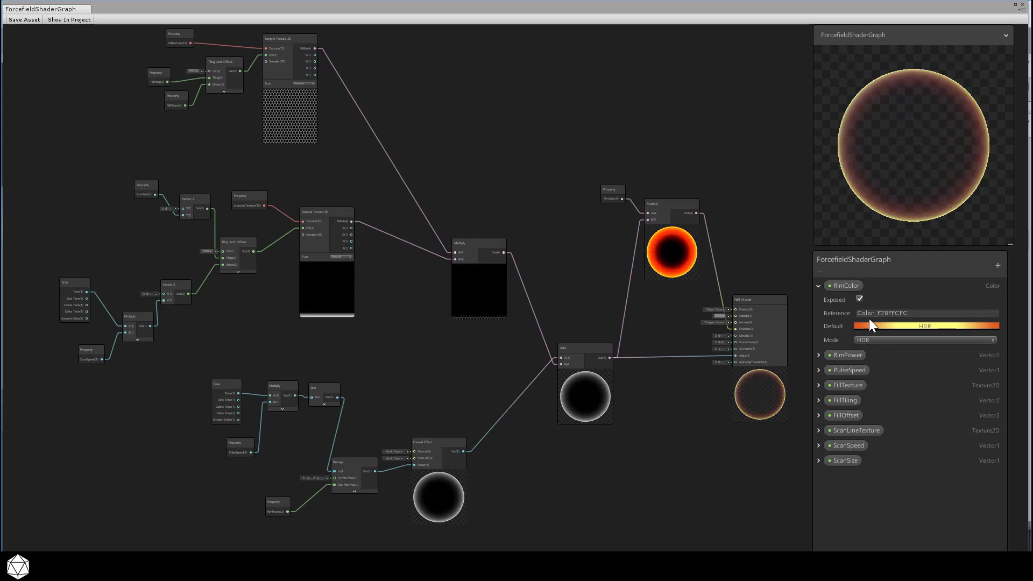
Step: Rename PulseSpeed to RimPulseSpeed and move FillOffset above FillTiling in the Blackboard
{"action": "left_click", "coordinate": [819, 287]}
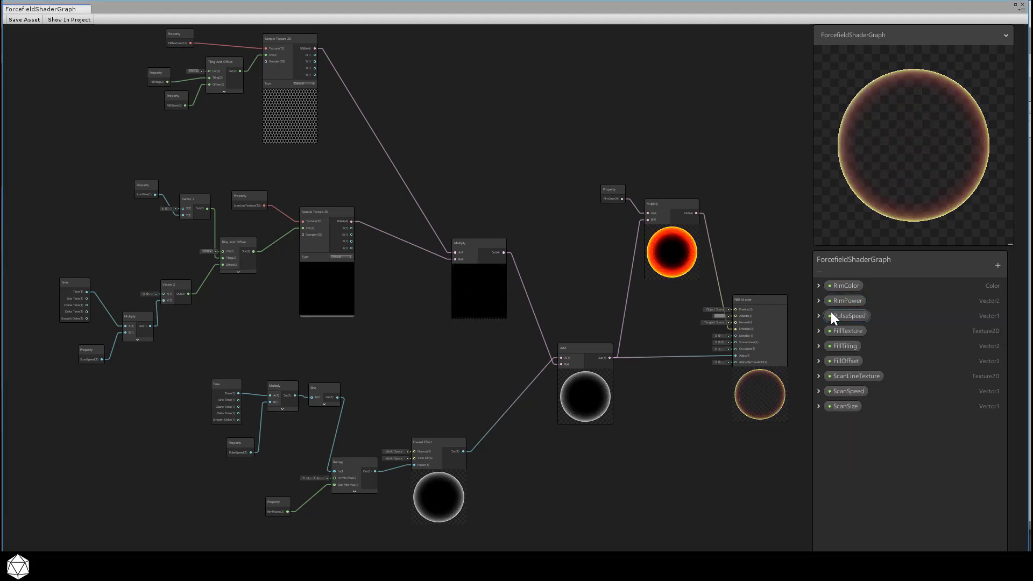
{"action": "double_click", "coordinate": [832, 314]}
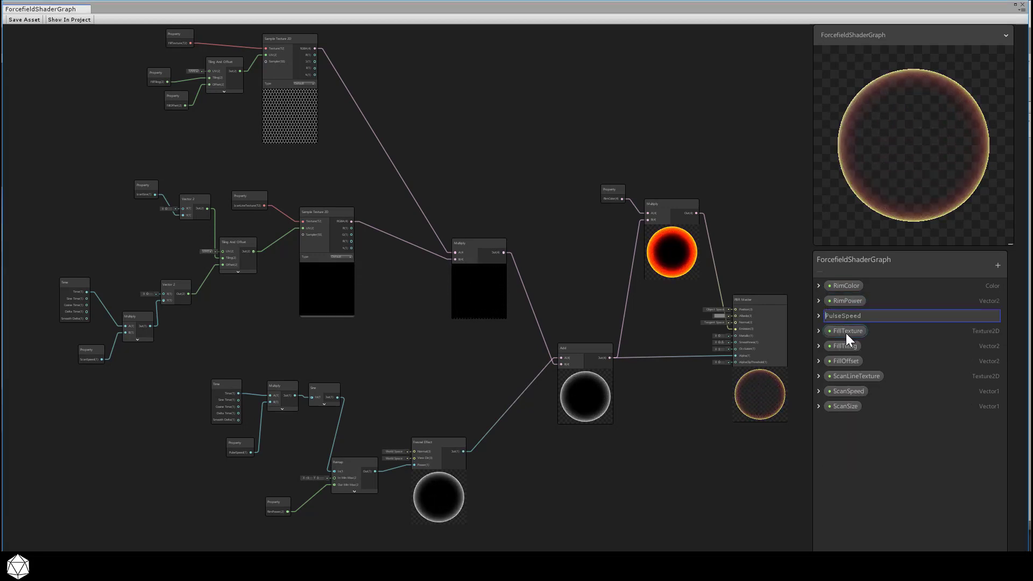
{"action": "type", "text": "Rim"}
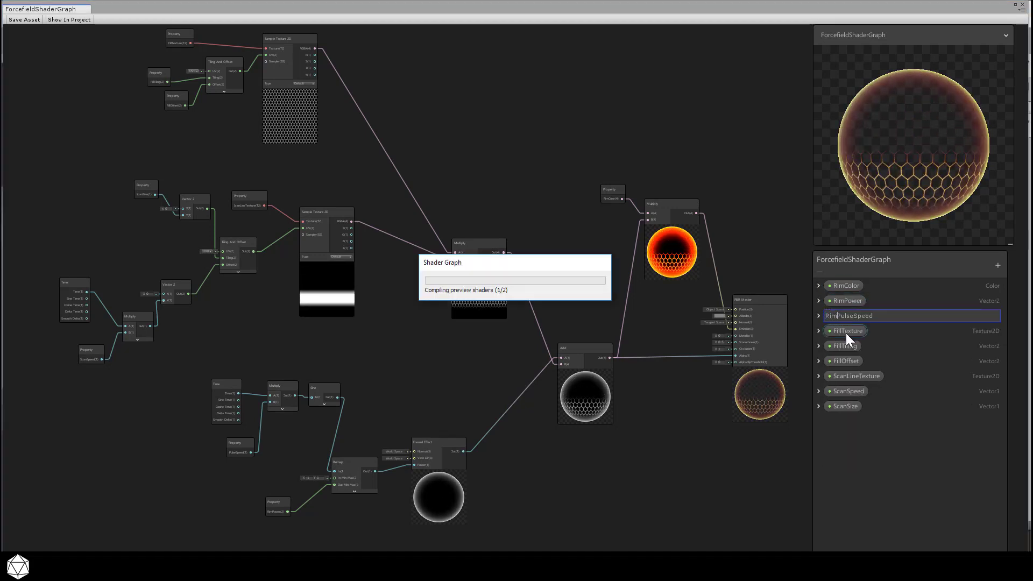
{"action": "key", "text": "Return"}
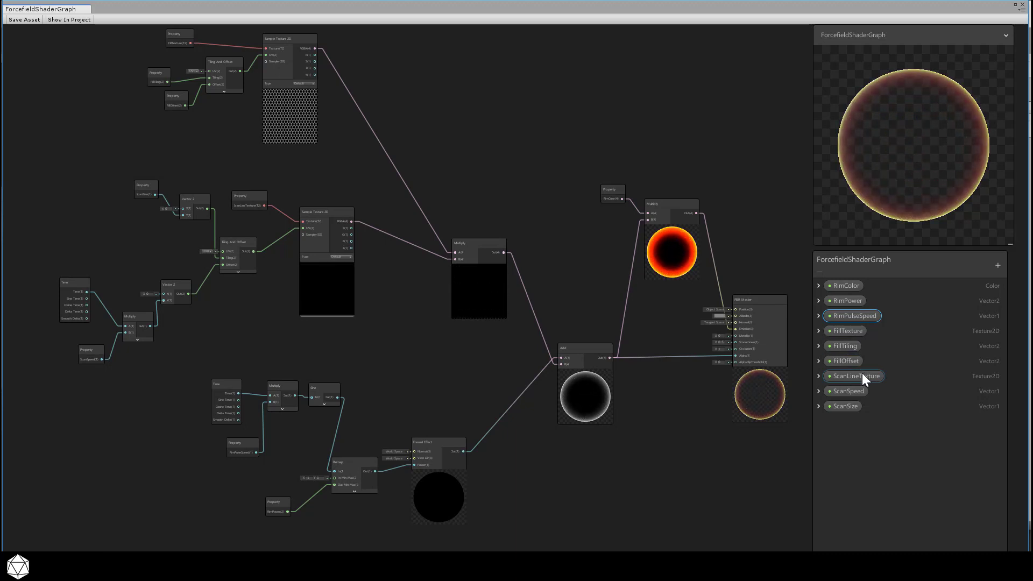
{"action": "left_click", "coordinate": [847, 406]}
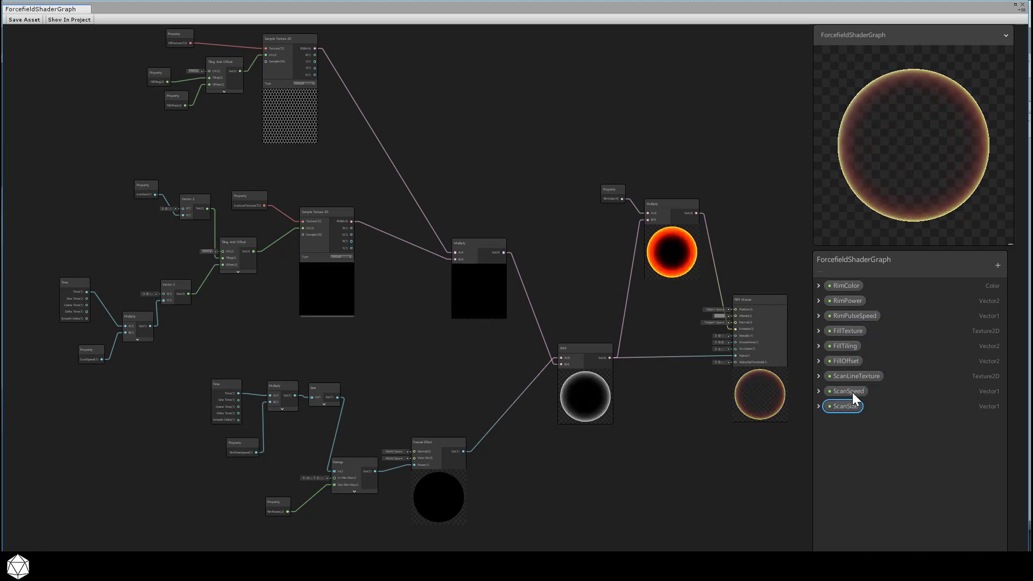
{"action": "left_click_drag", "start_coordinate": [849, 361], "coordinate": [848, 338]}
{"action": "left_click", "coordinate": [844, 331]}
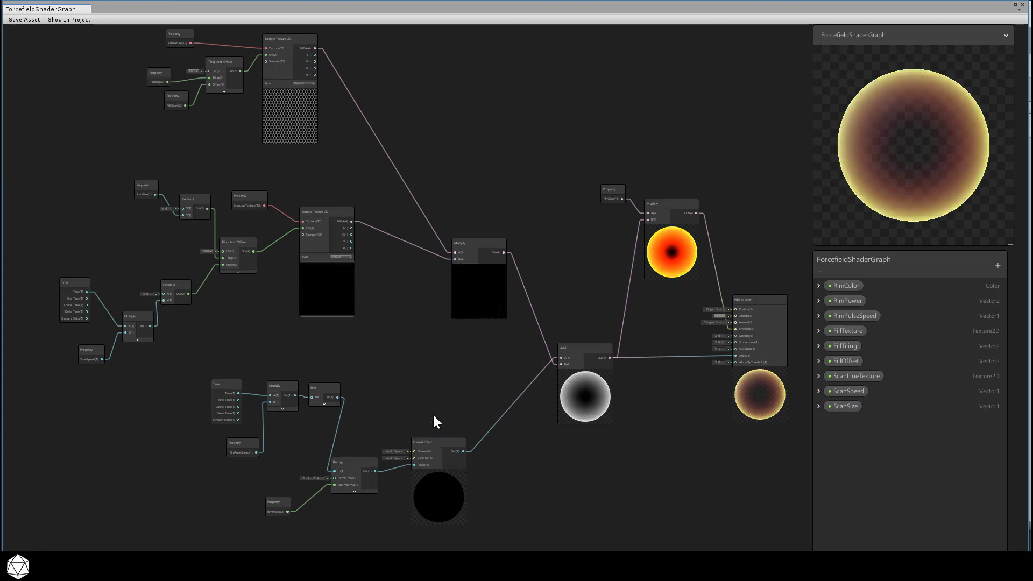
{"action": "left_click_drag", "start_coordinate": [178, 361], "coordinate": [502, 528]}
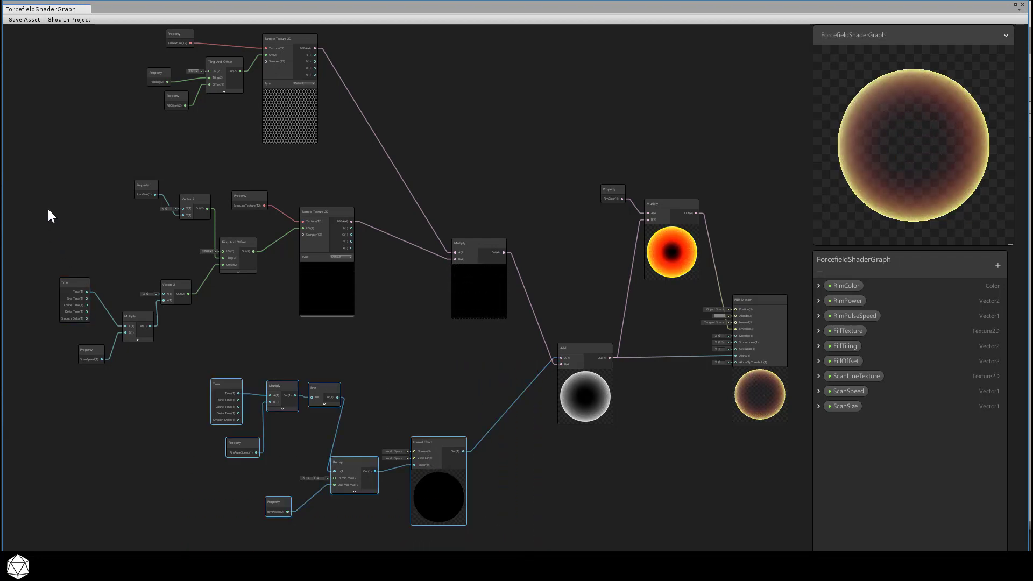
{"action": "left_click_drag", "start_coordinate": [47, 175], "coordinate": [340, 363]}
{"action": "left_click_drag", "start_coordinate": [118, 30], "coordinate": [309, 139]}
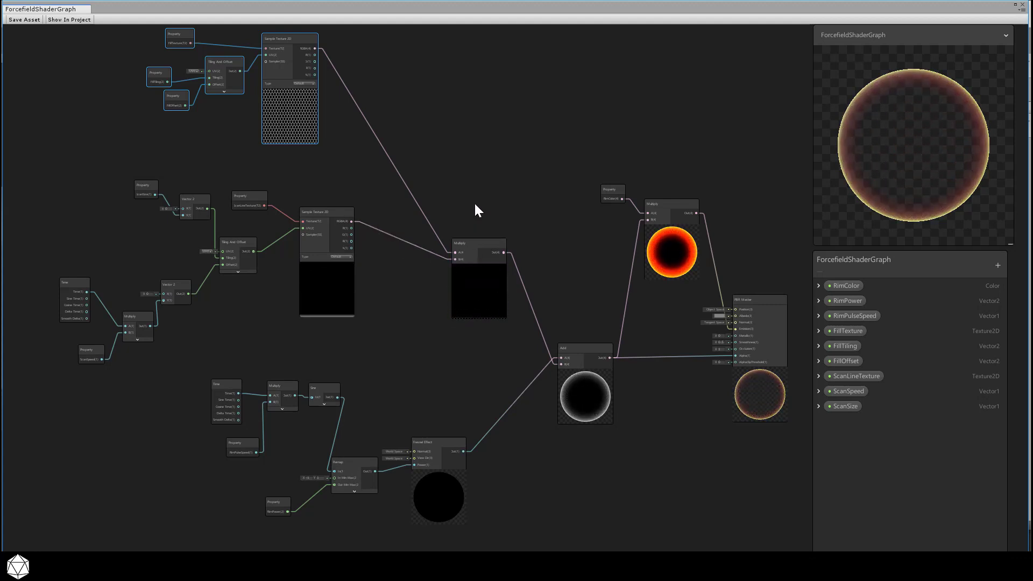
{"action": "left_click_drag", "start_coordinate": [473, 194], "coordinate": [506, 314]}
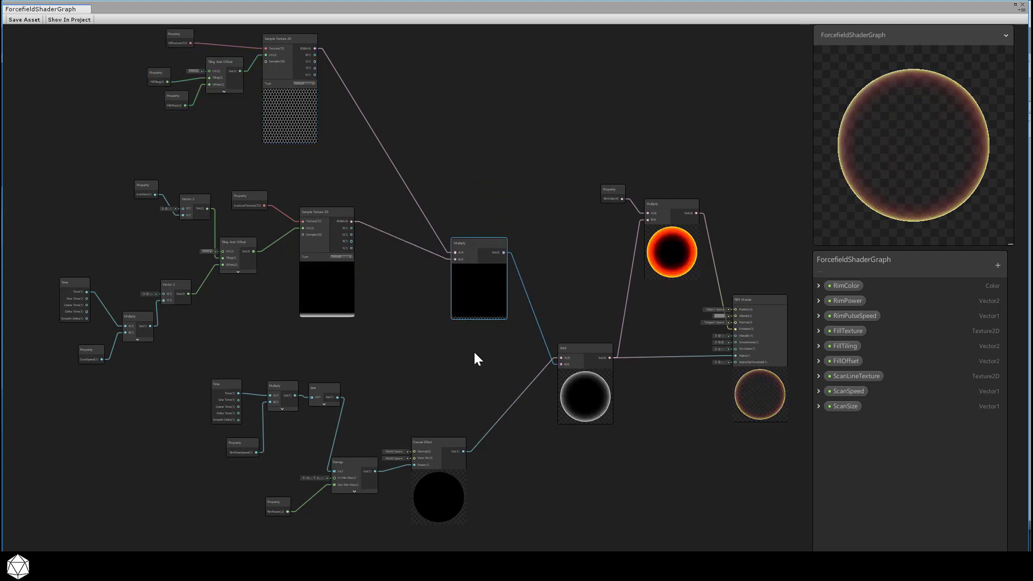
{"action": "left_click_drag", "start_coordinate": [560, 288], "coordinate": [587, 375]}
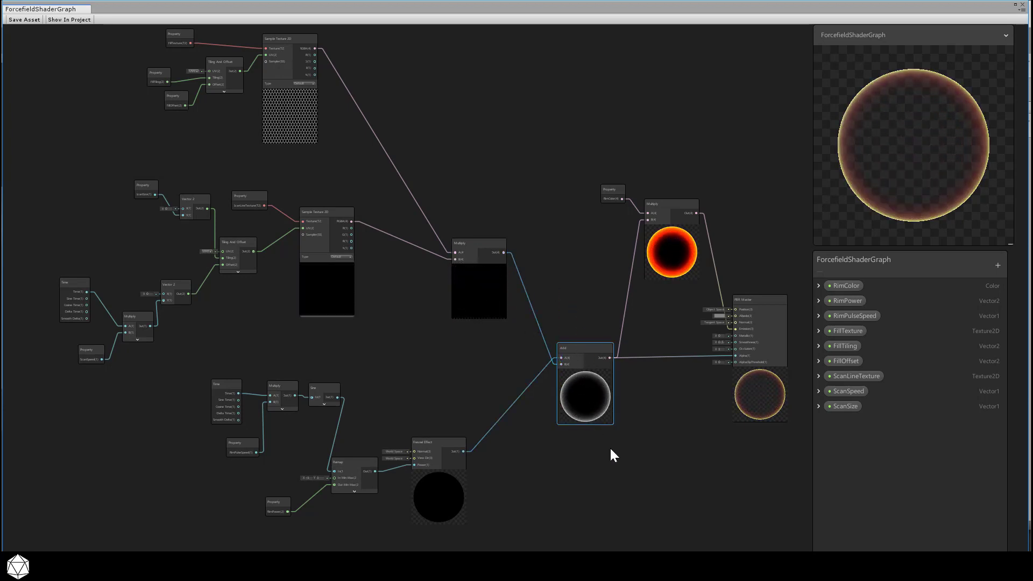
{"action": "left_click", "coordinate": [682, 356]}
{"action": "left_click", "coordinate": [709, 385]}
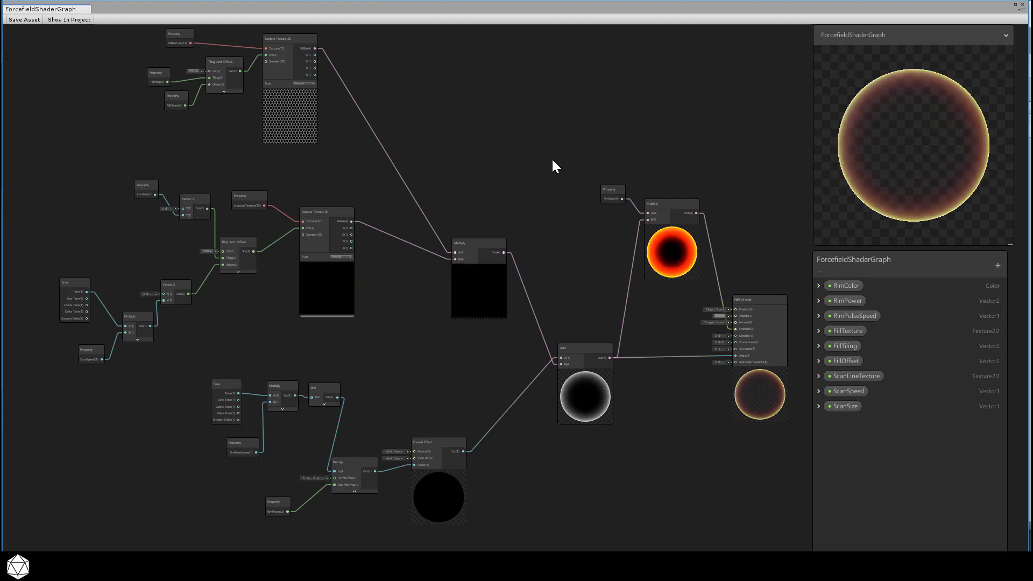
{"action": "left_click_drag", "start_coordinate": [551, 160], "coordinate": [731, 265]}
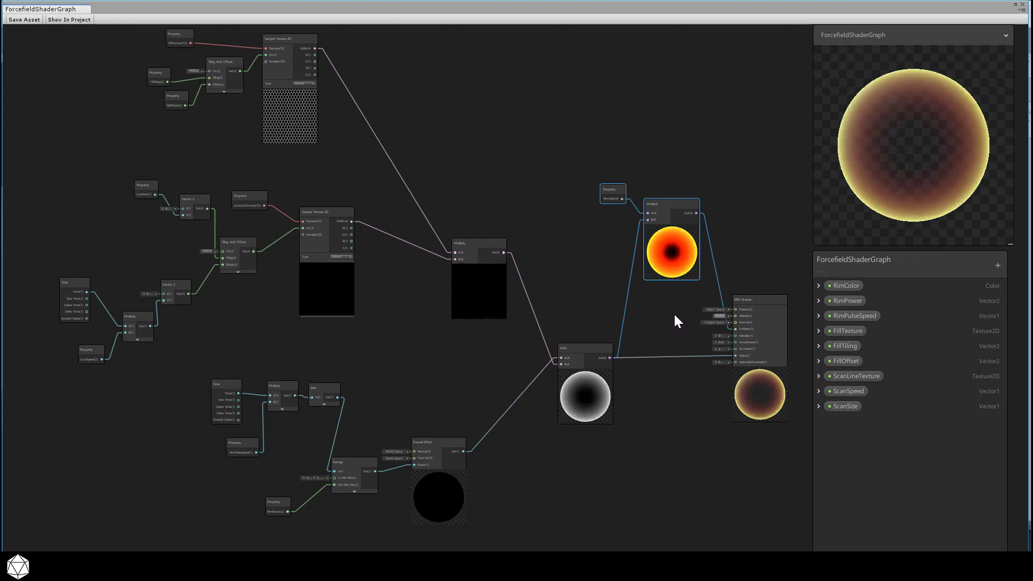
Step: Delete the link from the rim Multiply to PBR Master's Emission and shift the master node right
{"action": "middle_click_drag", "start_coordinate": [670, 312], "coordinate": [566, 368]}
{"action": "scroll", "coordinate": [570, 368], "scroll_direction": "up", "scroll_amount": 1}
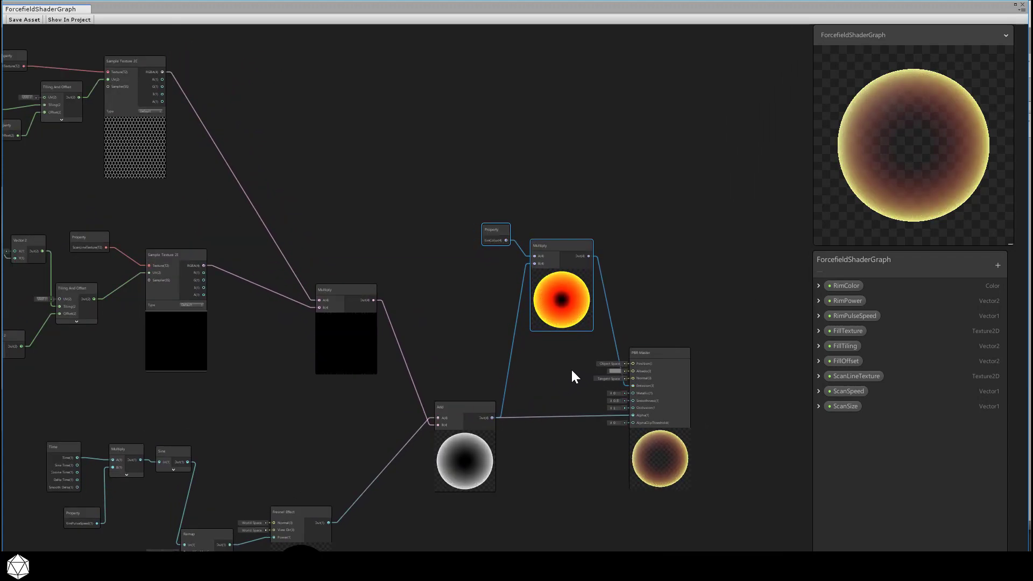
{"action": "scroll", "coordinate": [573, 375], "scroll_direction": "up", "scroll_amount": 1}
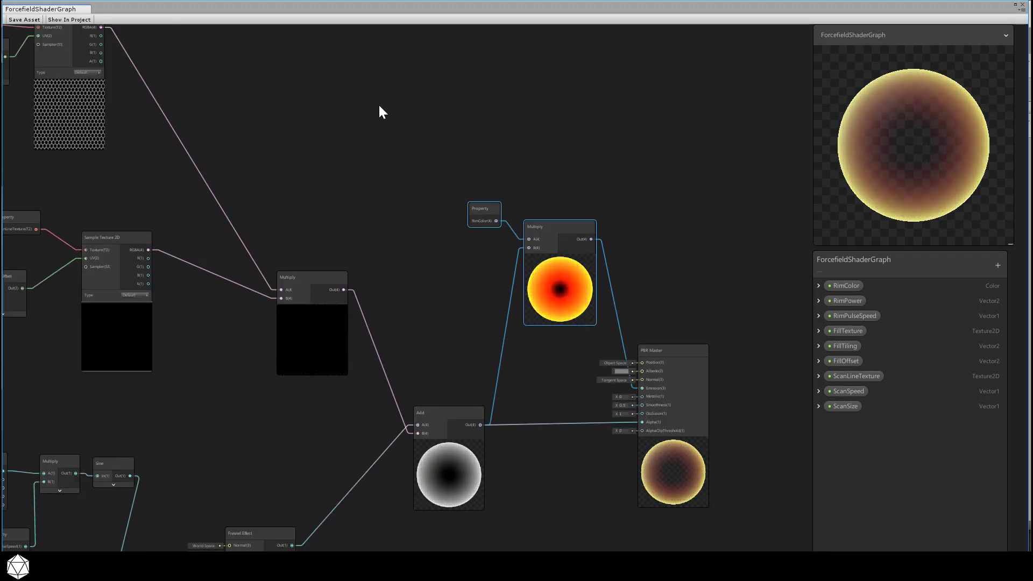
{"action": "middle_click_drag", "start_coordinate": [519, 133], "coordinate": [464, 159]}
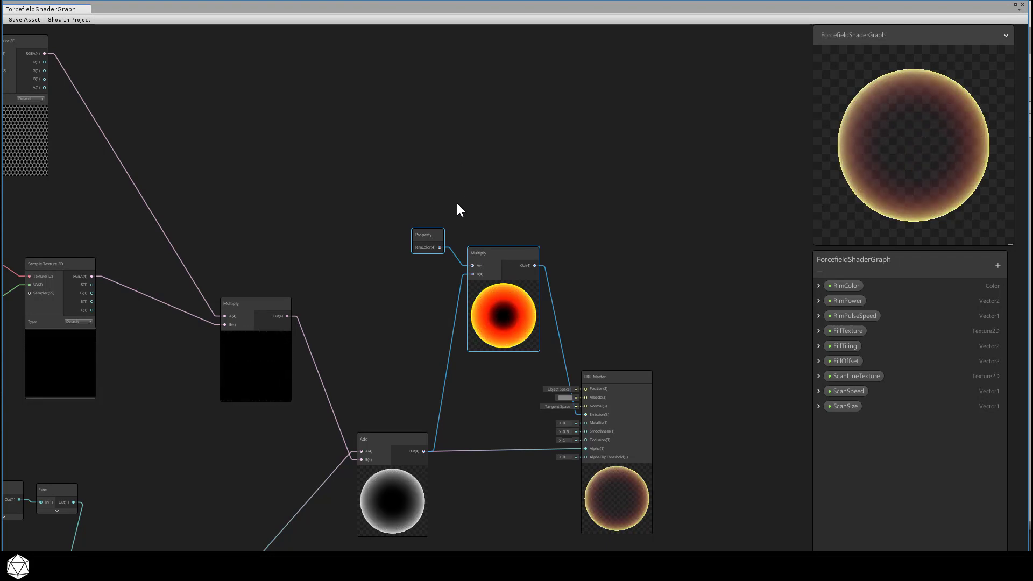
{"action": "right_click", "coordinate": [564, 348]}
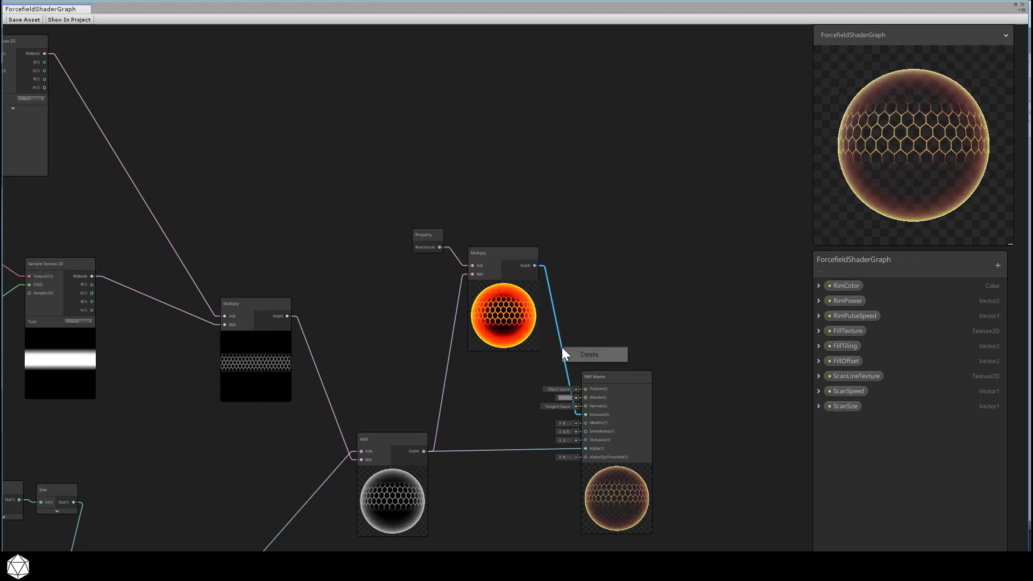
{"action": "left_click", "coordinate": [571, 353]}
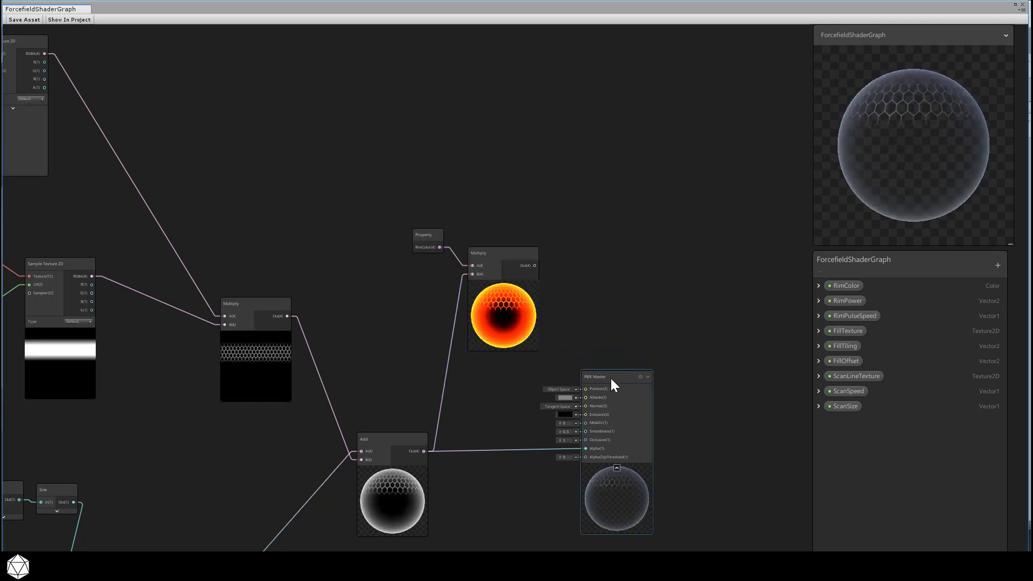
{"action": "left_click_drag", "start_coordinate": [623, 381], "coordinate": [751, 358]}
{"action": "left_click_drag", "start_coordinate": [379, 198], "coordinate": [479, 297]}
Step: Add an EdgeNoiseSubGraph node above the rim colour nodes
{"action": "right_click", "coordinate": [380, 141]}
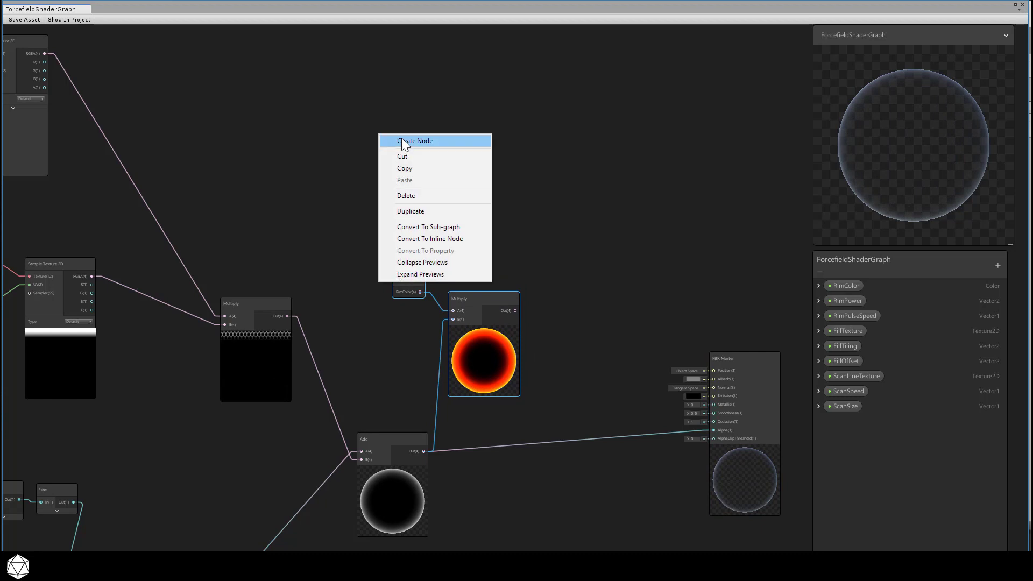
{"action": "left_click", "coordinate": [401, 138]}
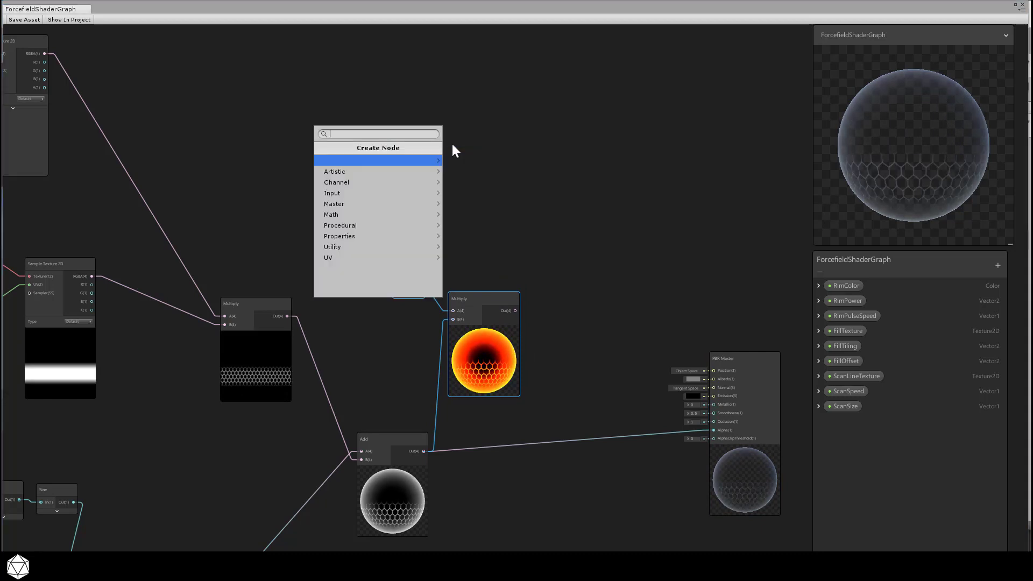
{"action": "left_click", "coordinate": [413, 159]}
{"action": "left_click", "coordinate": [415, 160]}
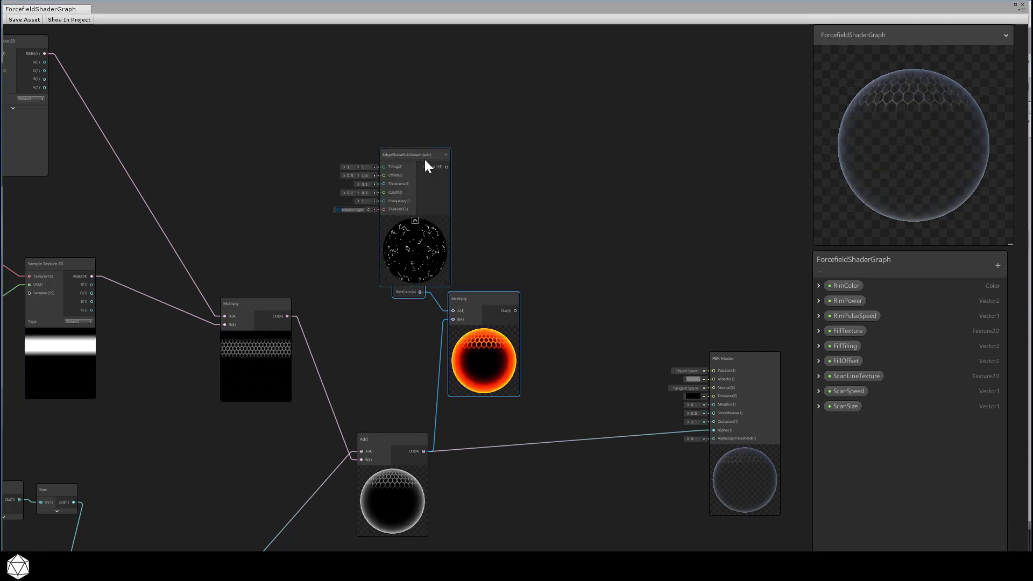
{"action": "left_click_drag", "start_coordinate": [424, 157], "coordinate": [472, 117]}
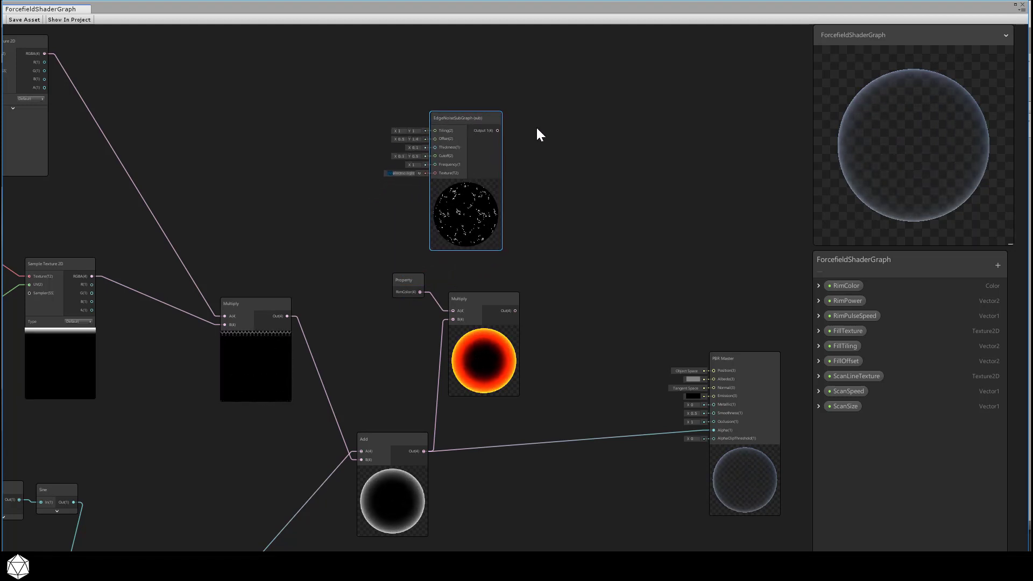
Step: Add a Math > Basic > Multiply node beside it
{"action": "right_click", "coordinate": [537, 127]}
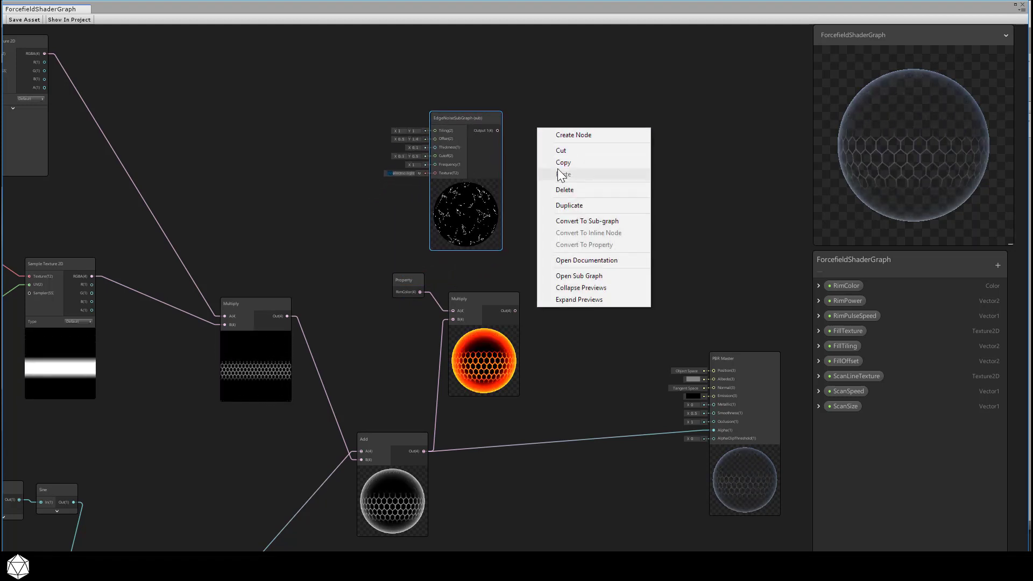
{"action": "left_click", "coordinate": [561, 135]}
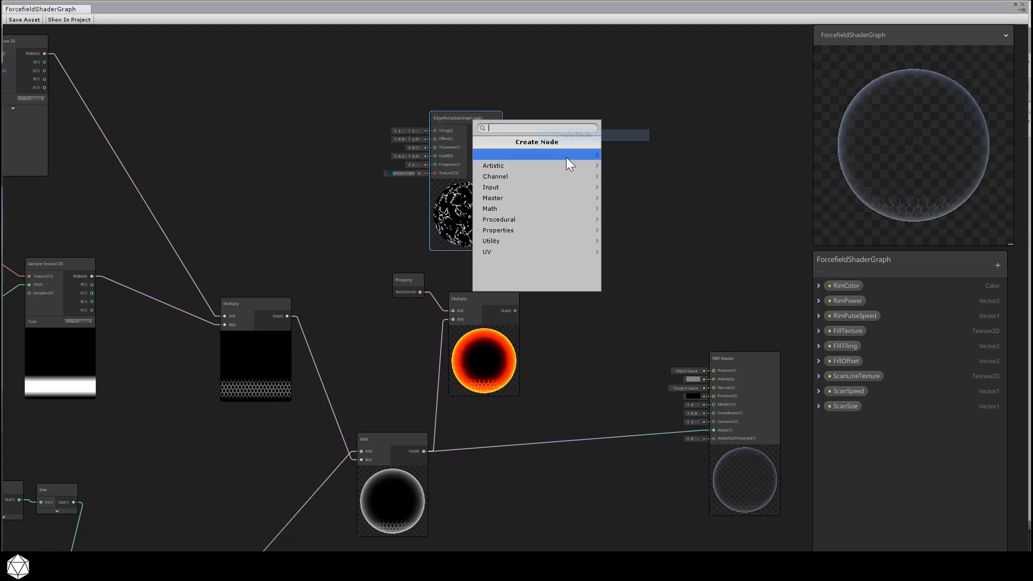
{"action": "left_click", "coordinate": [538, 207]}
{"action": "left_click", "coordinate": [533, 165]}
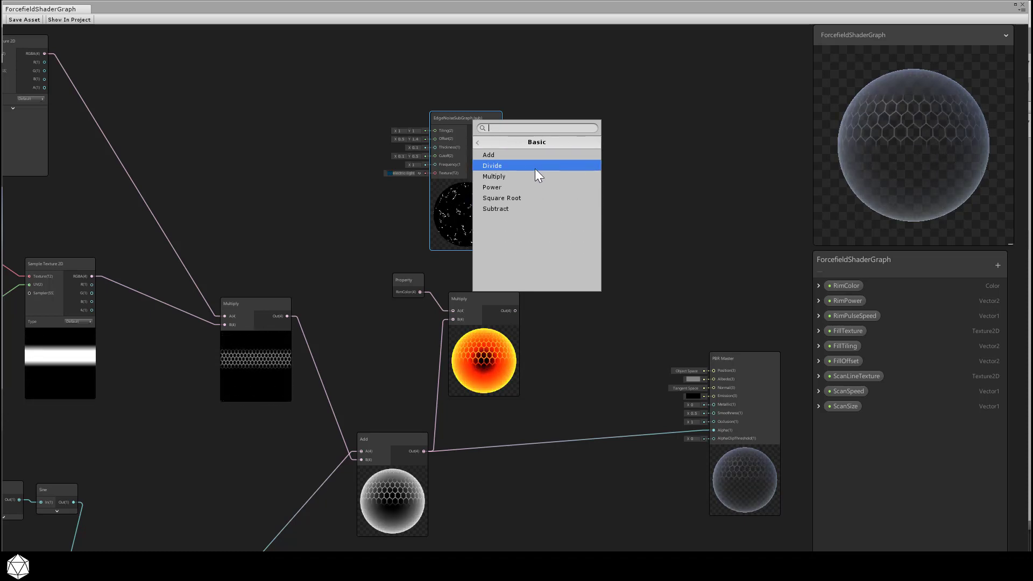
{"action": "left_click", "coordinate": [537, 176]}
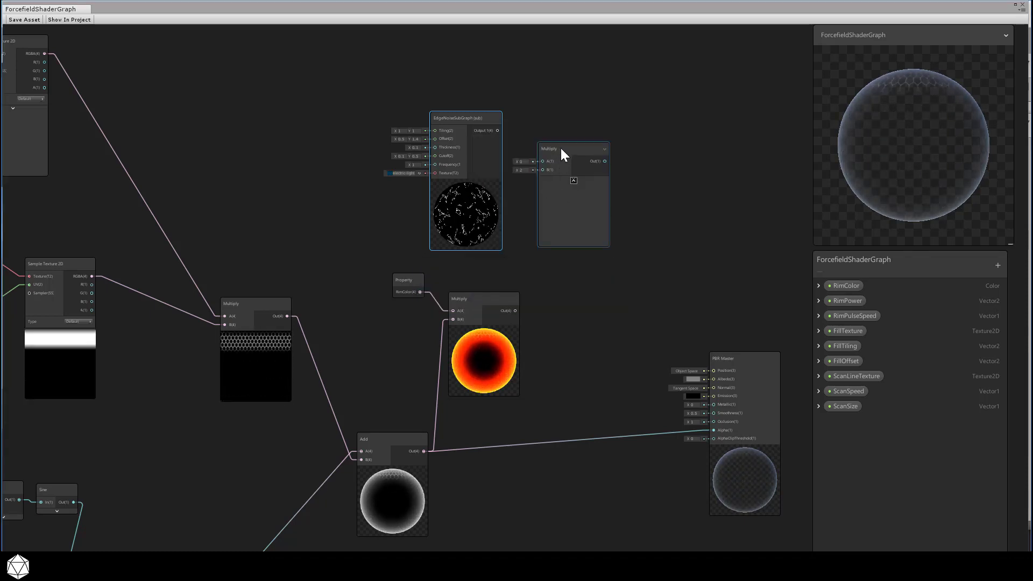
Step: Feed the edge noise output into Multiply's A input and add a Color property named EdgeNoiseColor
{"action": "left_click_drag", "start_coordinate": [496, 129], "coordinate": [570, 161]}
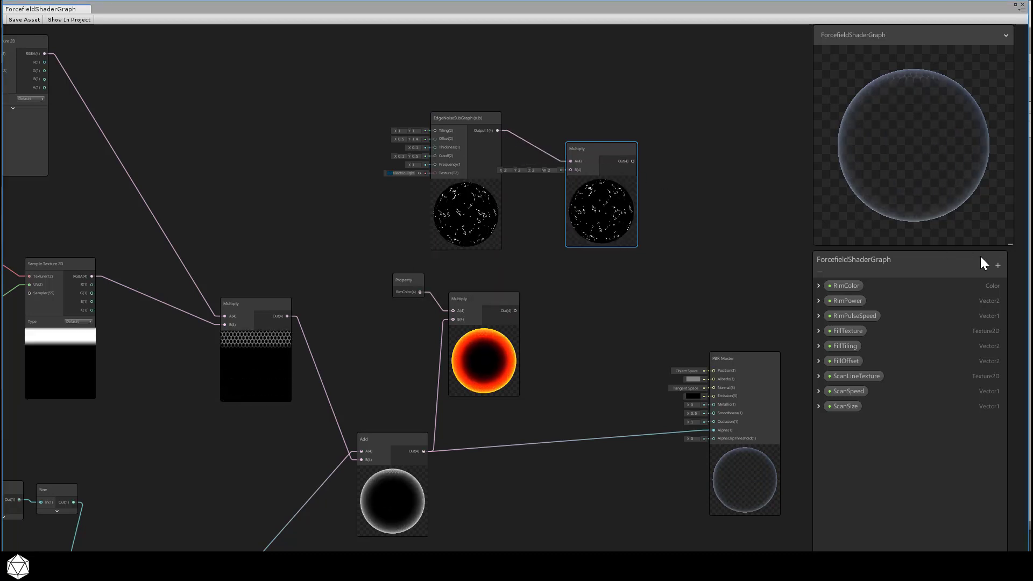
{"action": "left_click", "coordinate": [998, 265]}
{"action": "left_click", "coordinate": [983, 318]}
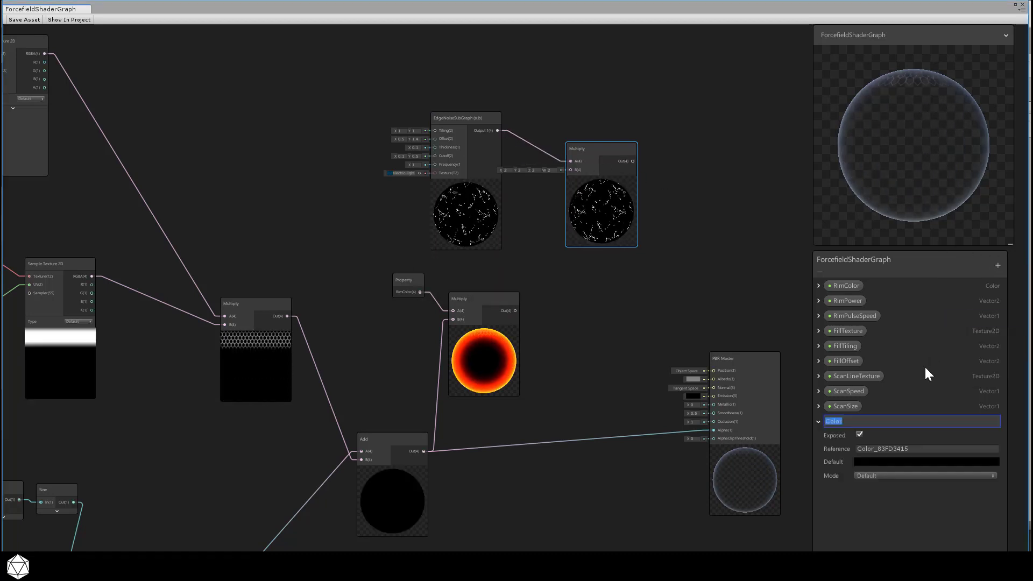
{"action": "type", "text": "Edge"}
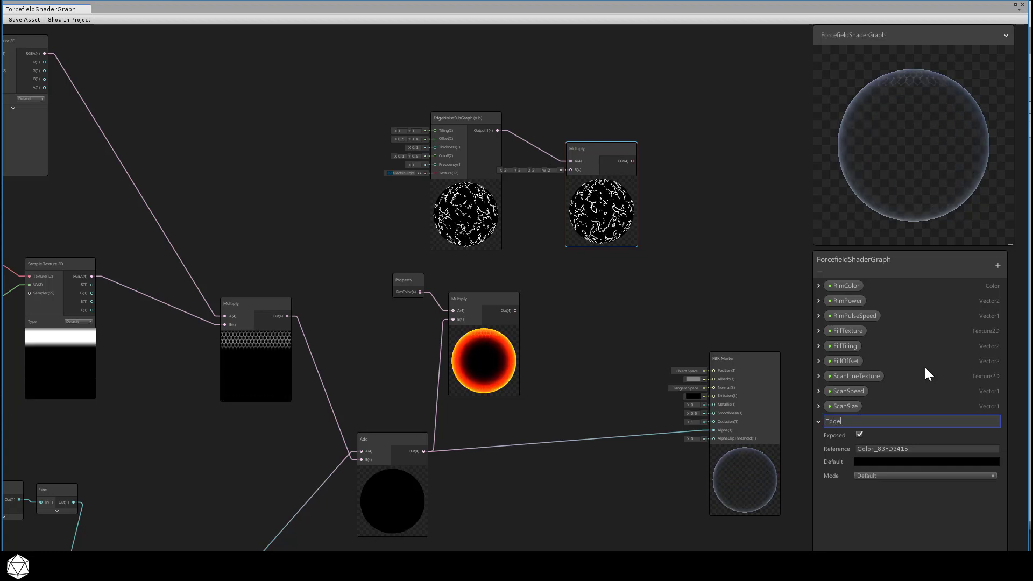
{"action": "type", "text": "NoiseColor"}
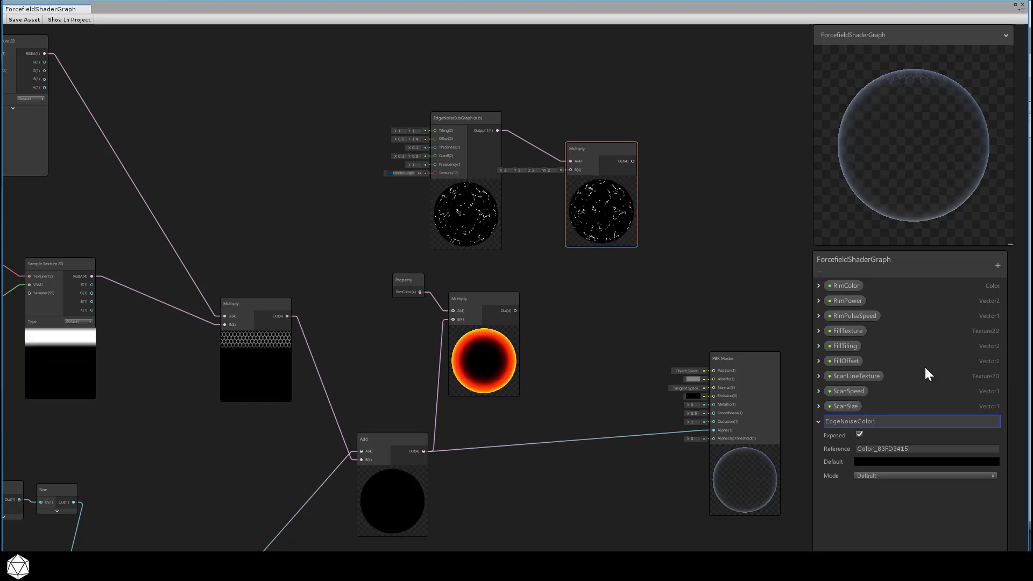
{"action": "key", "text": "Return"}
Step: Set EdgeNoiseColor's default to cyan 00F5FF in HDR mode with intensity 3
{"action": "left_click", "coordinate": [906, 461]}
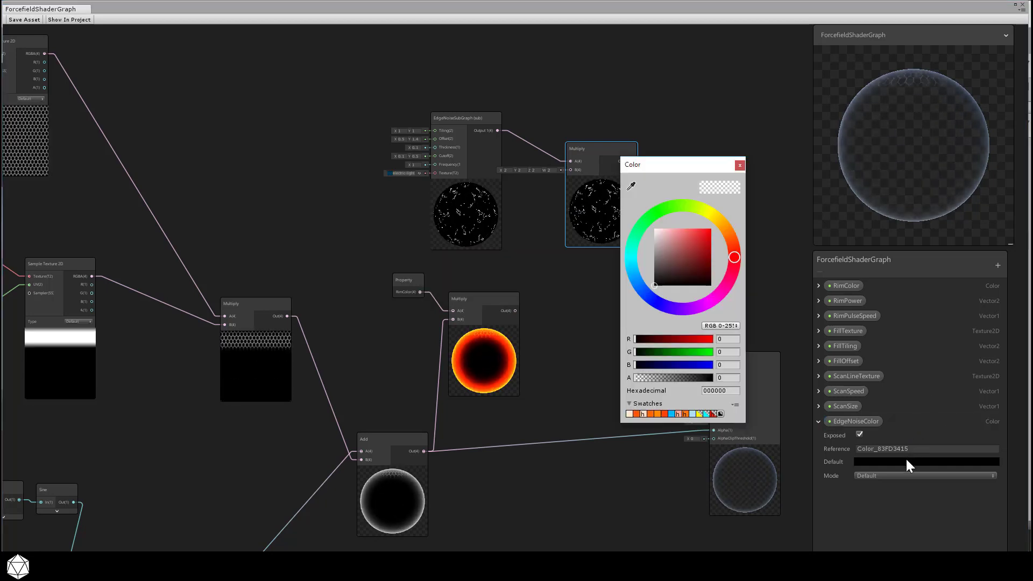
{"action": "left_click", "coordinate": [706, 414]}
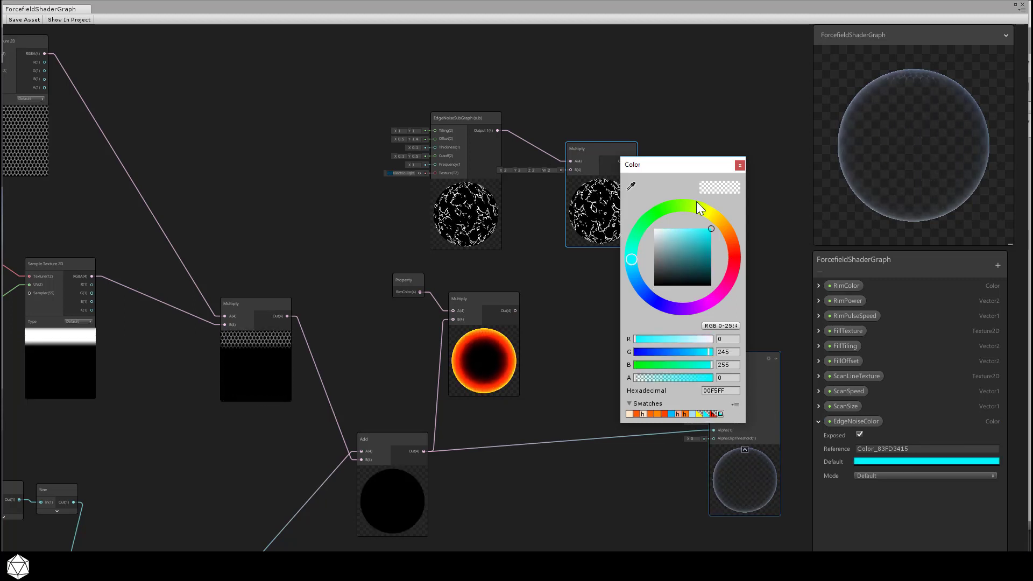
{"action": "left_click", "coordinate": [922, 475]}
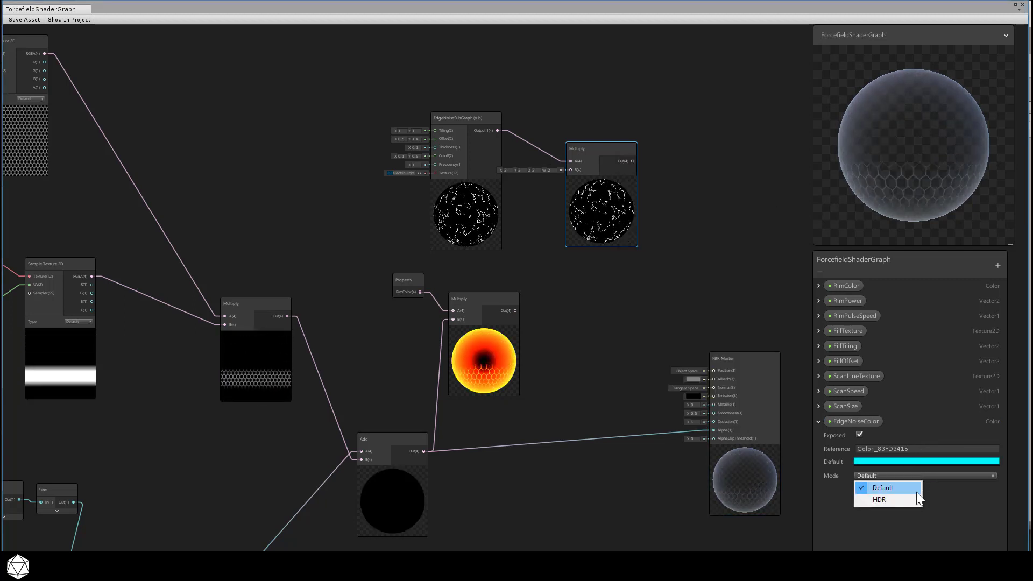
{"action": "left_click", "coordinate": [914, 499]}
{"action": "left_click", "coordinate": [925, 460]}
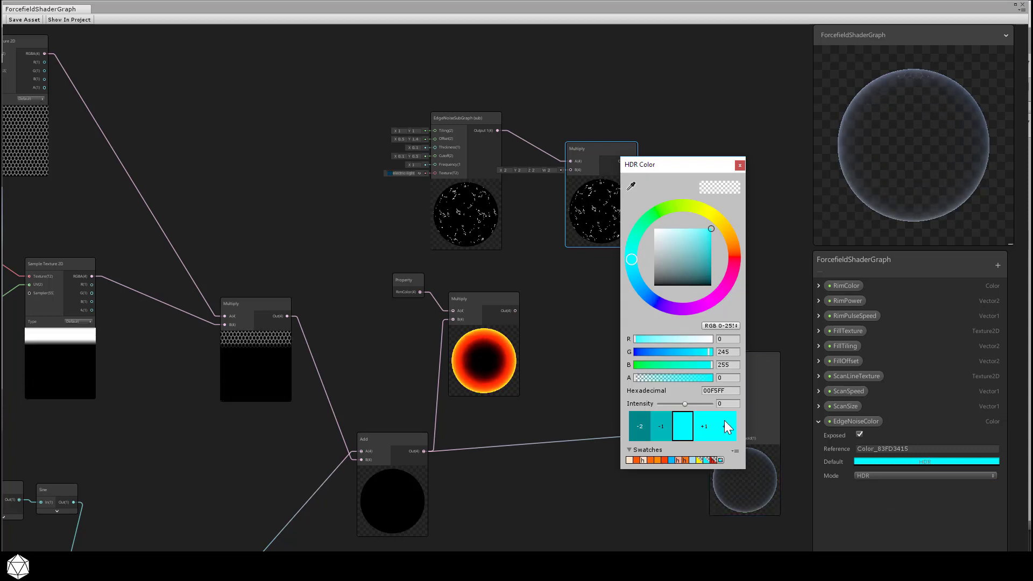
{"action": "left_click", "coordinate": [707, 429]}
{"action": "left_click", "coordinate": [706, 429]}
{"action": "left_click", "coordinate": [707, 429]}
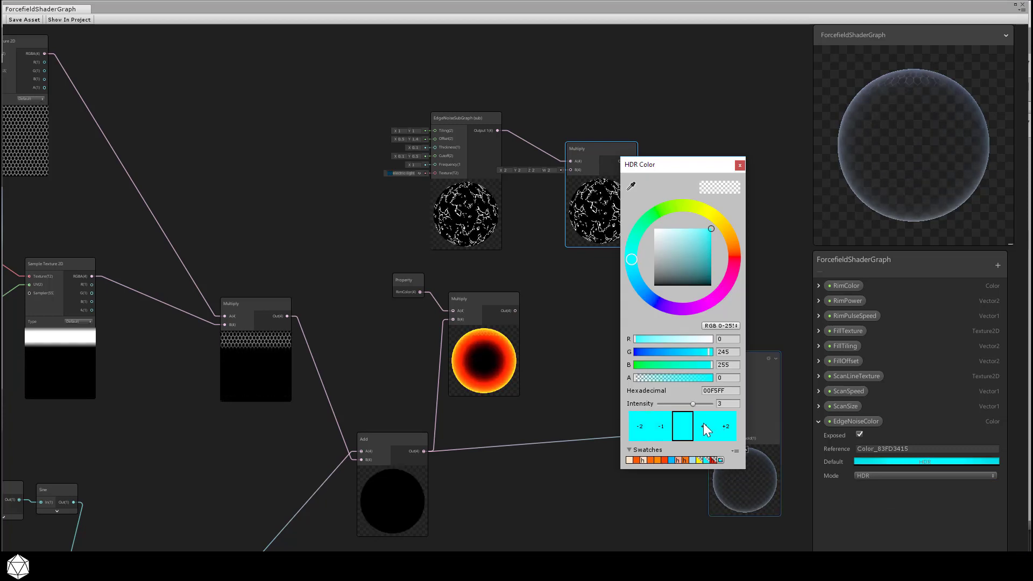
{"action": "left_click", "coordinate": [739, 166]}
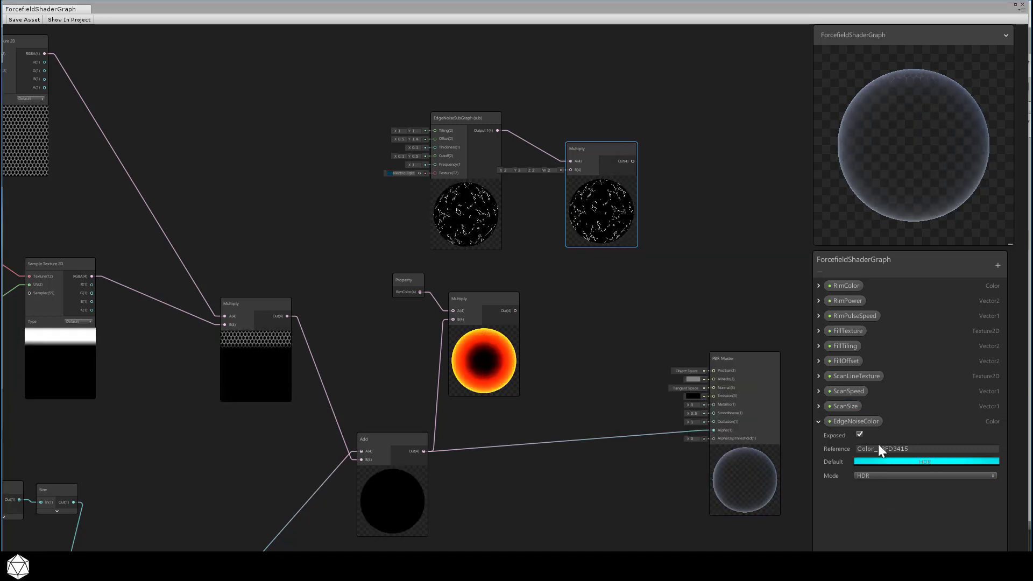
Step: Place an EdgeNoiseColor node and connect it to the edge-noise Multiply's B input
{"action": "left_click", "coordinate": [855, 423]}
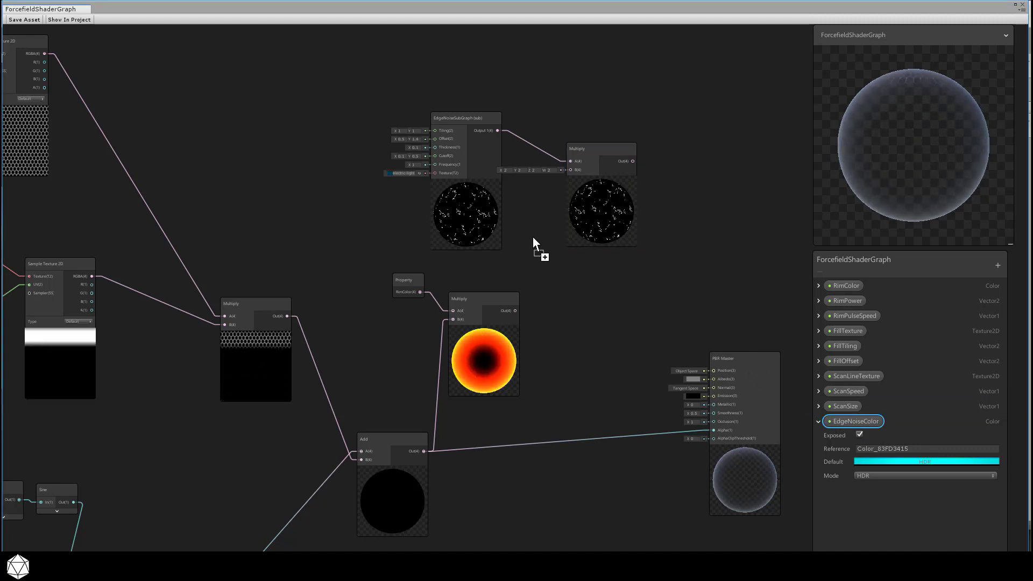
{"action": "left_click_drag", "start_coordinate": [535, 242], "coordinate": [570, 170]}
{"action": "left_click_drag", "start_coordinate": [554, 226], "coordinate": [528, 206]}
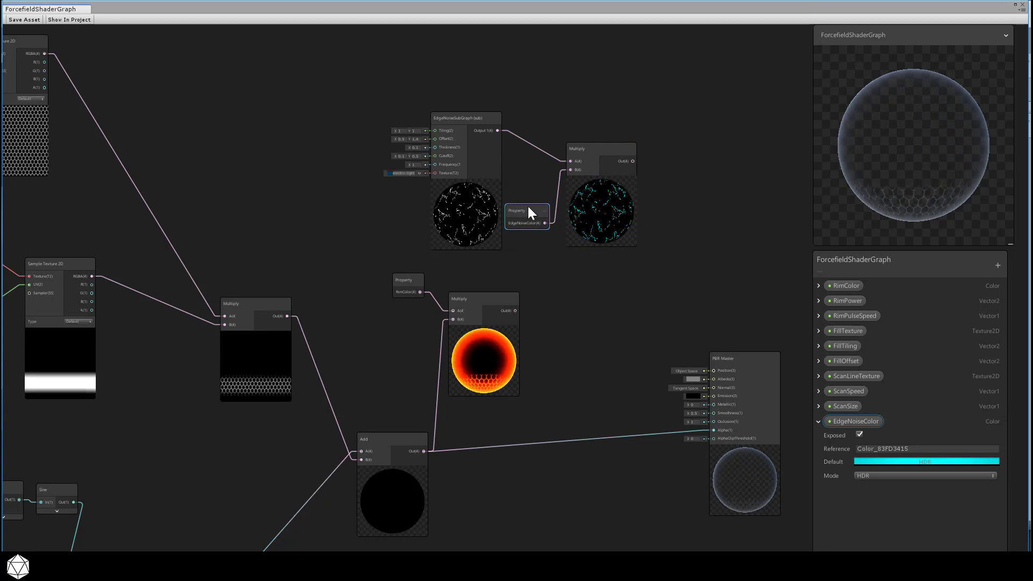
Step: Add an Add node summing the edge-noise and rim colour results, feeding PBR Master Emission
{"action": "right_click", "coordinate": [681, 179]}
{"action": "left_click", "coordinate": [698, 182]}
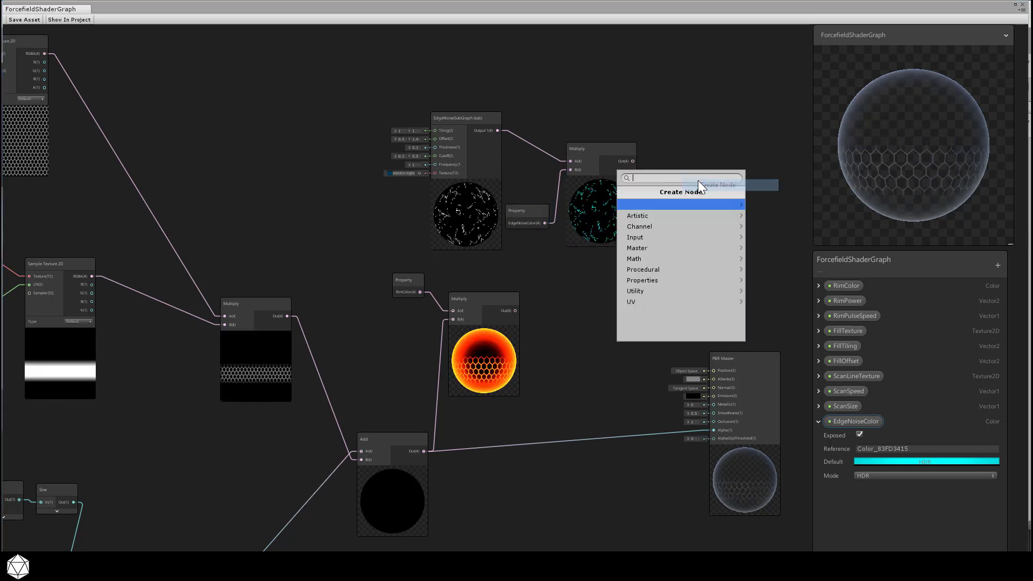
{"action": "left_click", "coordinate": [670, 258]}
{"action": "left_click", "coordinate": [667, 218]}
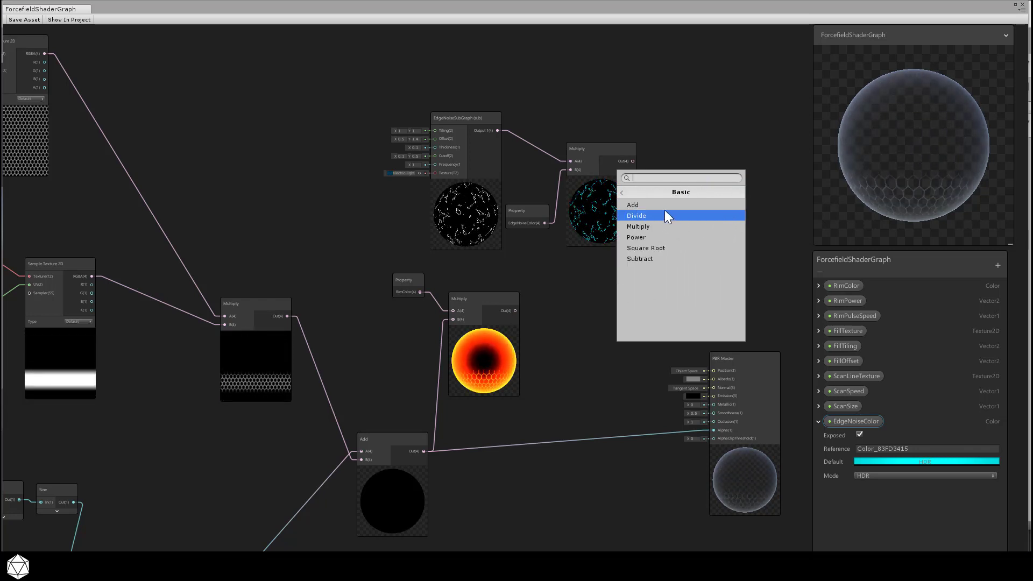
{"action": "left_click", "coordinate": [663, 206]}
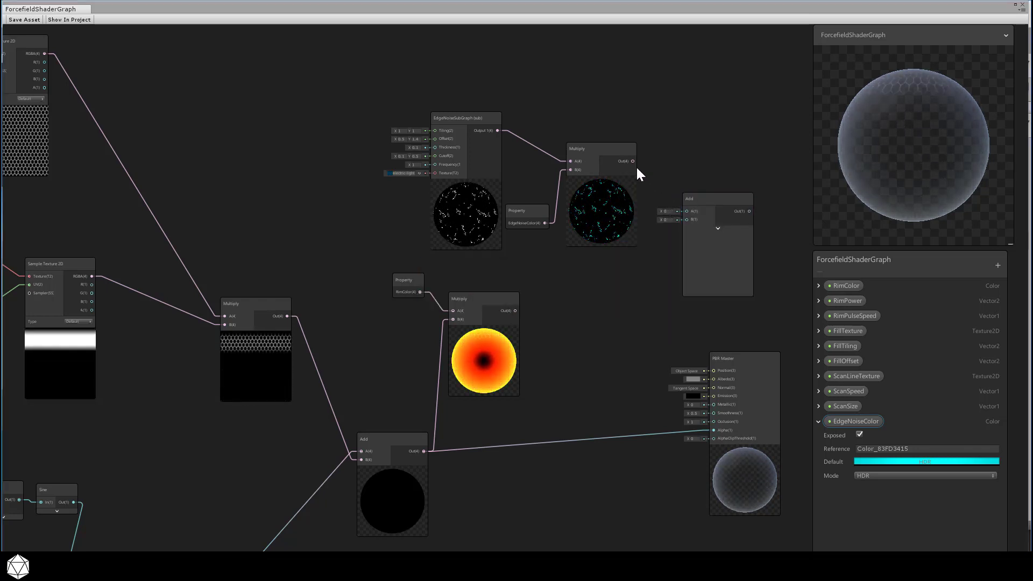
{"action": "left_click_drag", "start_coordinate": [632, 161], "coordinate": [686, 211]}
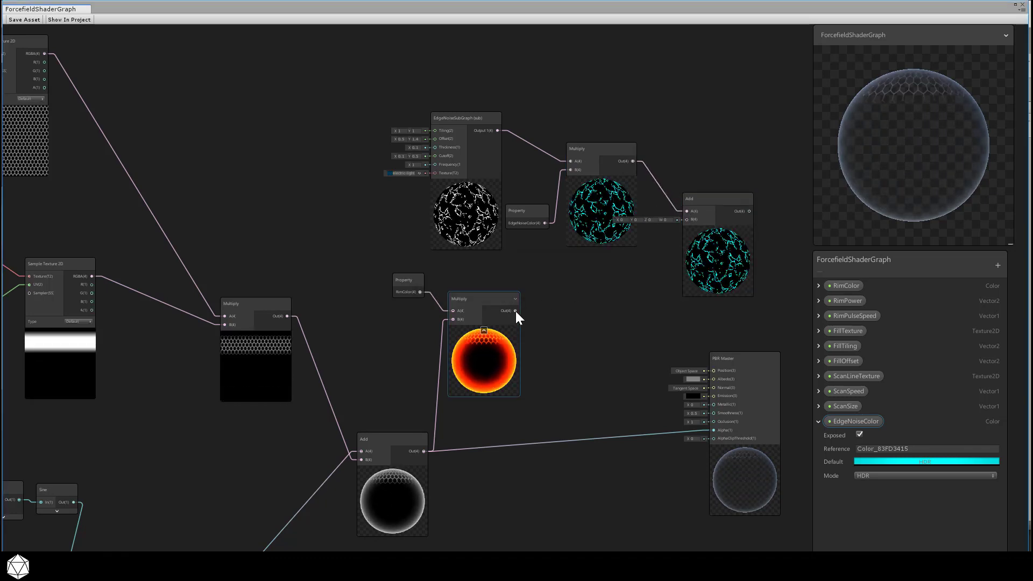
{"action": "left_click_drag", "start_coordinate": [515, 311], "coordinate": [687, 220]}
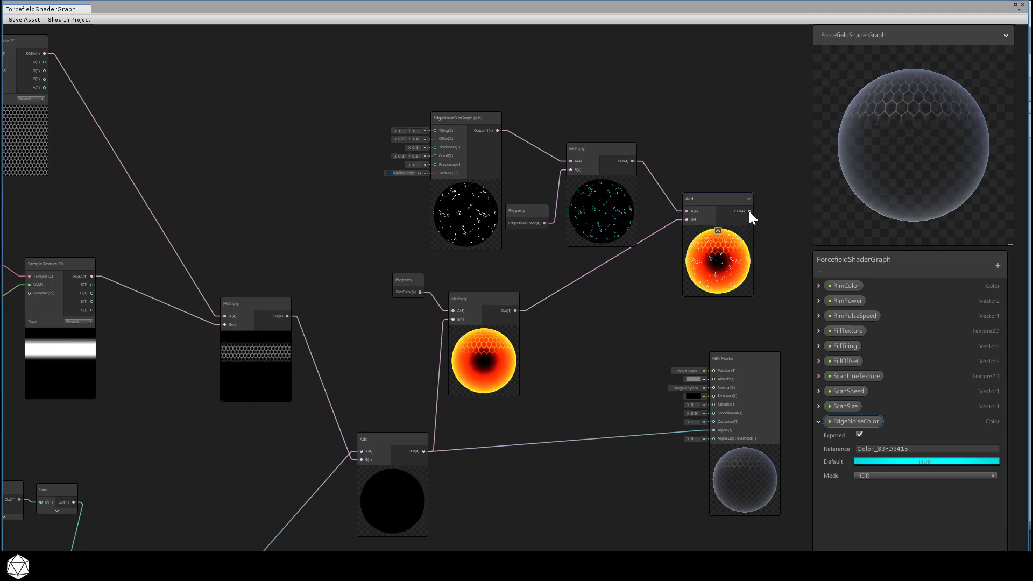
{"action": "left_click_drag", "start_coordinate": [749, 210], "coordinate": [712, 399]}
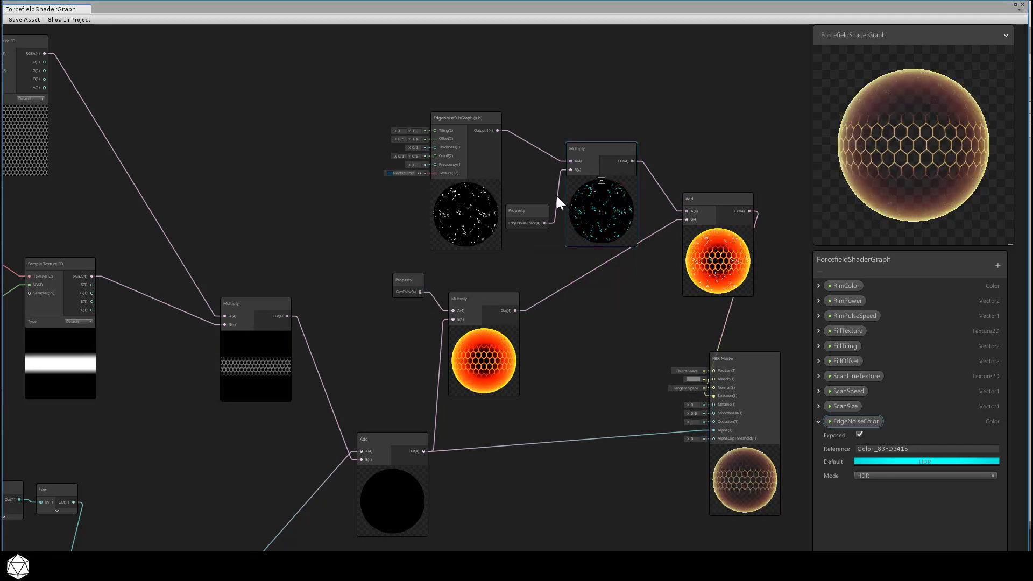
Step: Tidy the graph by shifting the edge-noise, rim colour and Add nodes left
{"action": "left_click_drag", "start_coordinate": [349, 88], "coordinate": [574, 325]}
{"action": "left_click_drag", "start_coordinate": [585, 156], "coordinate": [524, 156]}
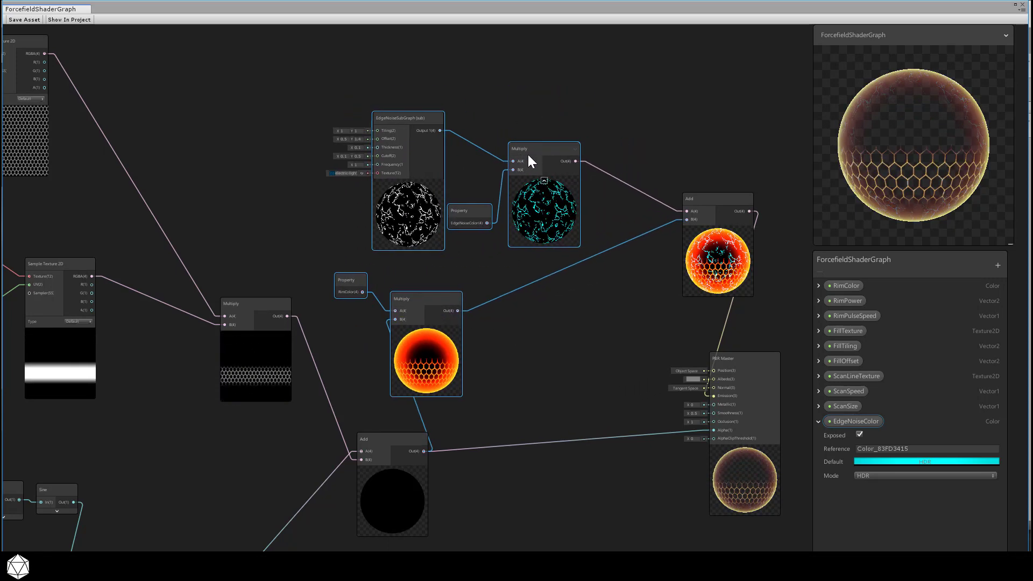
{"action": "left_click_drag", "start_coordinate": [721, 202], "coordinate": [654, 211]}
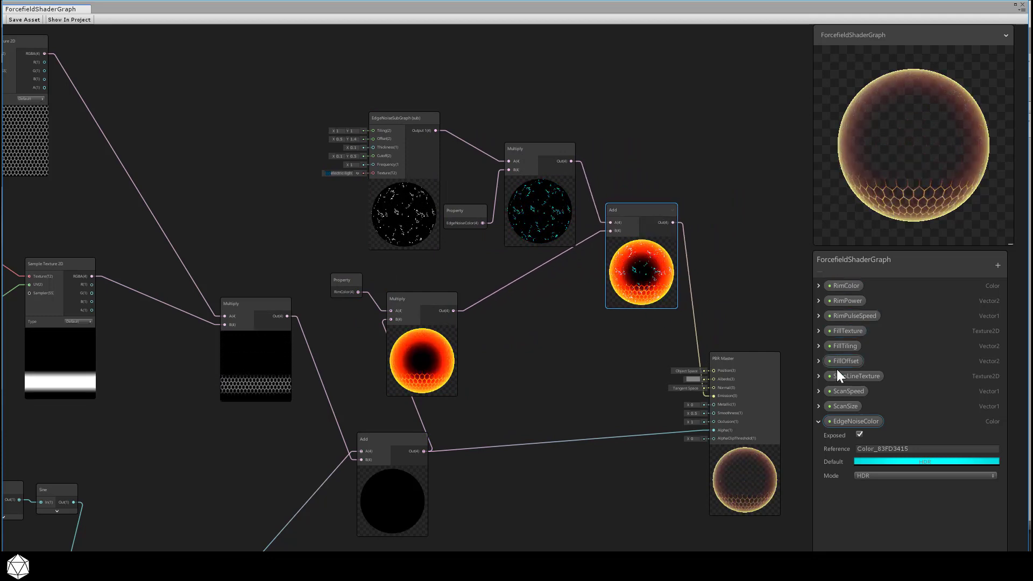
Step: Add a Vector2 property named EdgeNoiseTiling with default 1, 1
{"action": "left_click", "coordinate": [818, 420]}
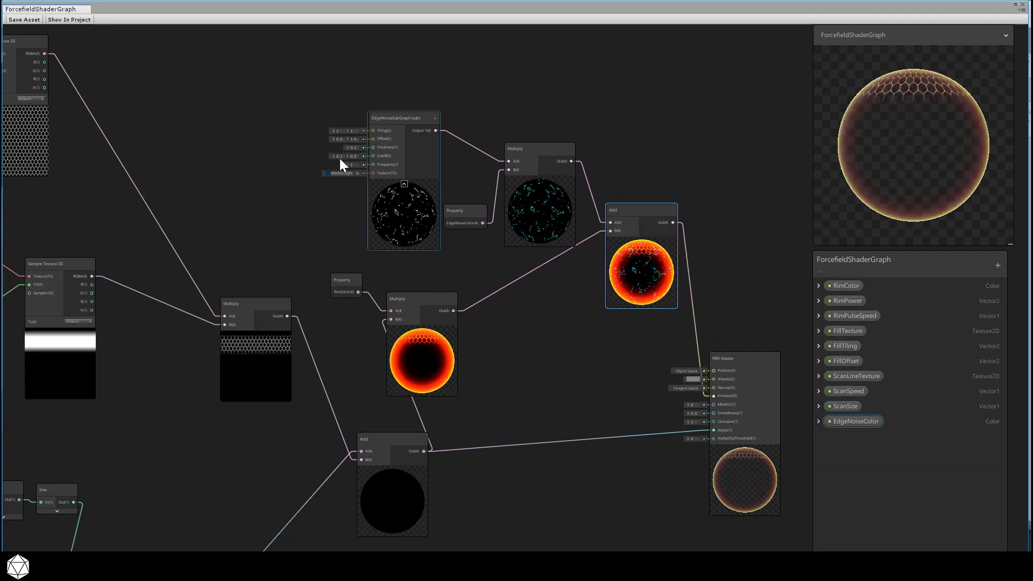
{"action": "left_click", "coordinate": [561, 346]}
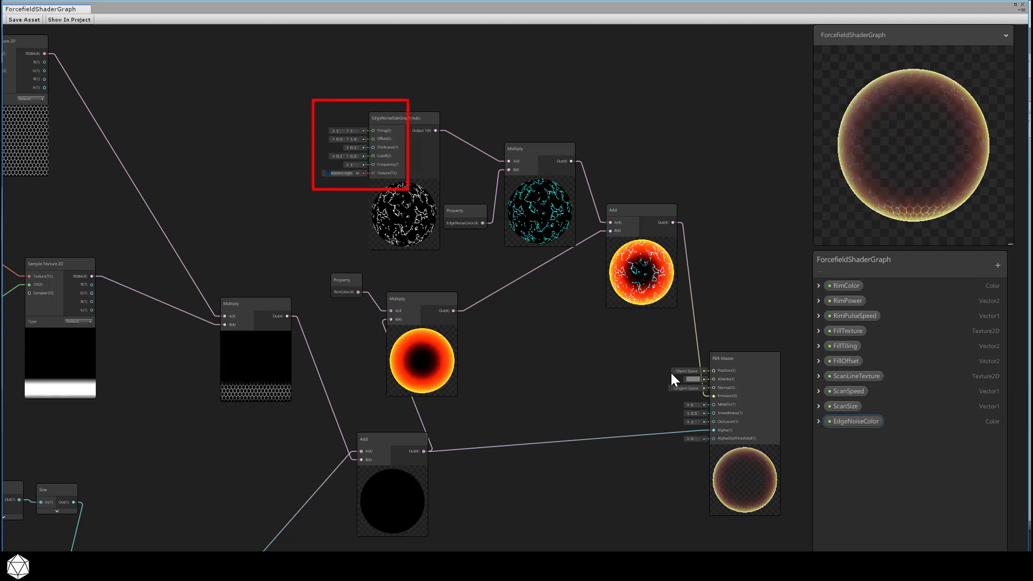
{"action": "left_click", "coordinate": [998, 264]}
{"action": "left_click", "coordinate": [982, 283]}
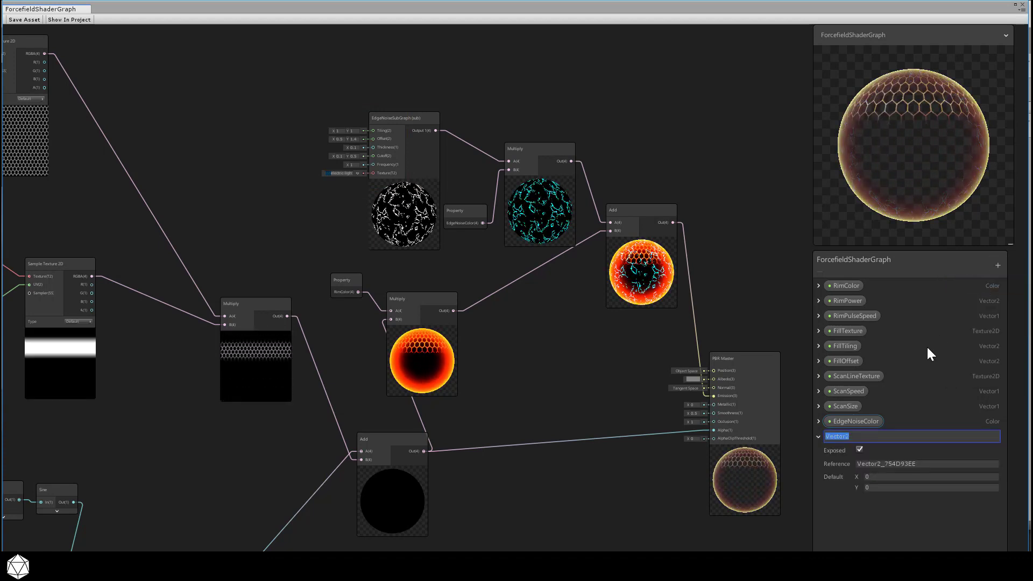
{"action": "type", "text": "EdgeNoiseTiling"}
{"action": "left_click", "coordinate": [877, 476]}
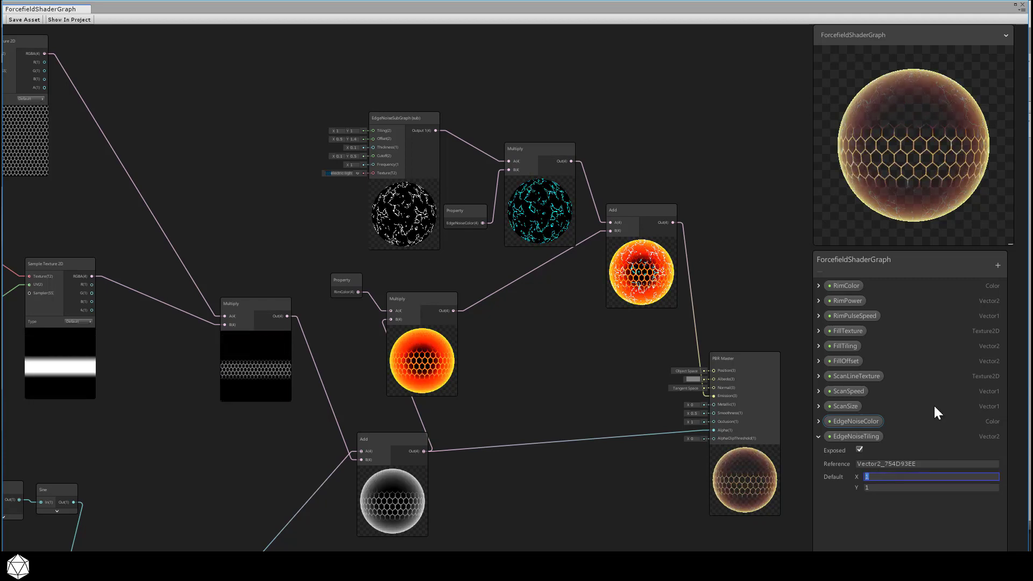
Step: Add a Vector2 property named EdgeNoiseOffset and collapse both new properties
{"action": "left_click", "coordinate": [998, 266]}
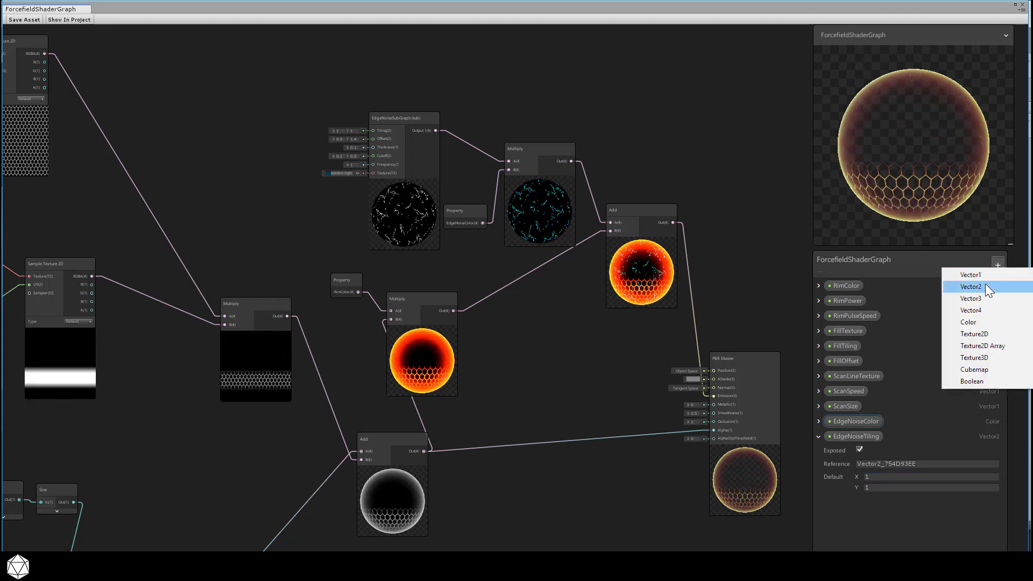
{"action": "left_click", "coordinate": [985, 285]}
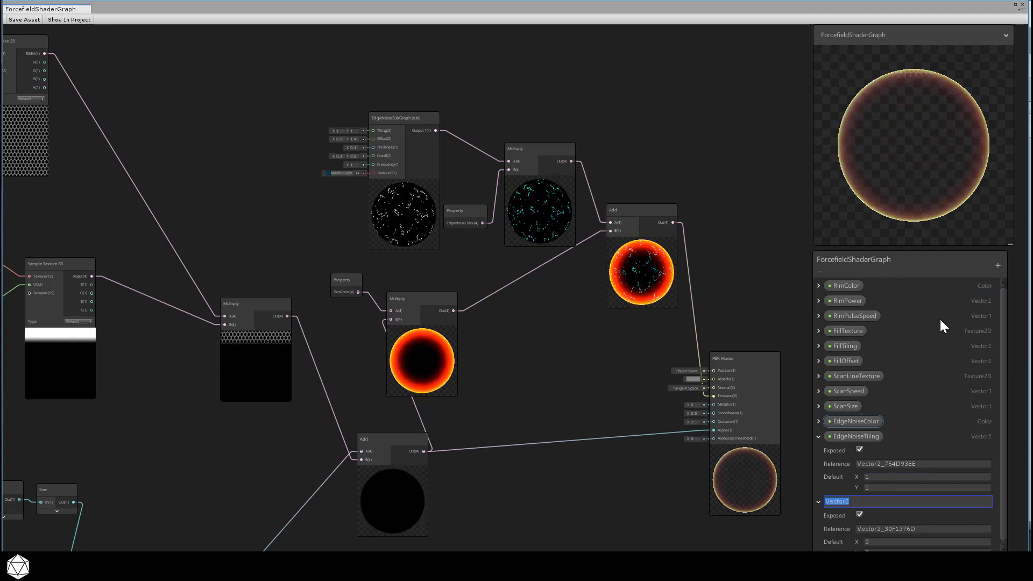
{"action": "type", "text": "EdgeNoiseOffset"}
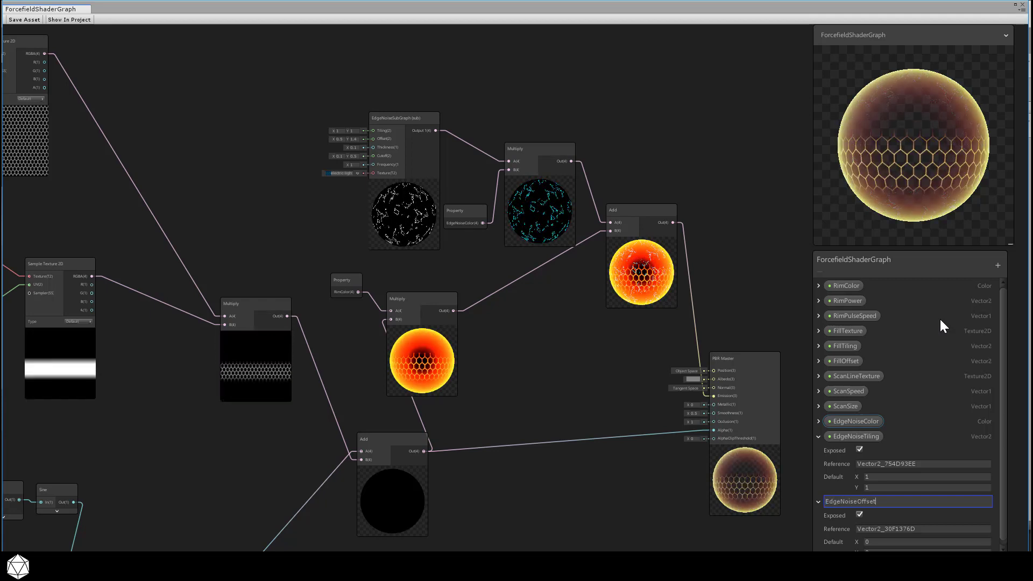
{"action": "key", "text": "Return"}
{"action": "left_click", "coordinate": [818, 436]}
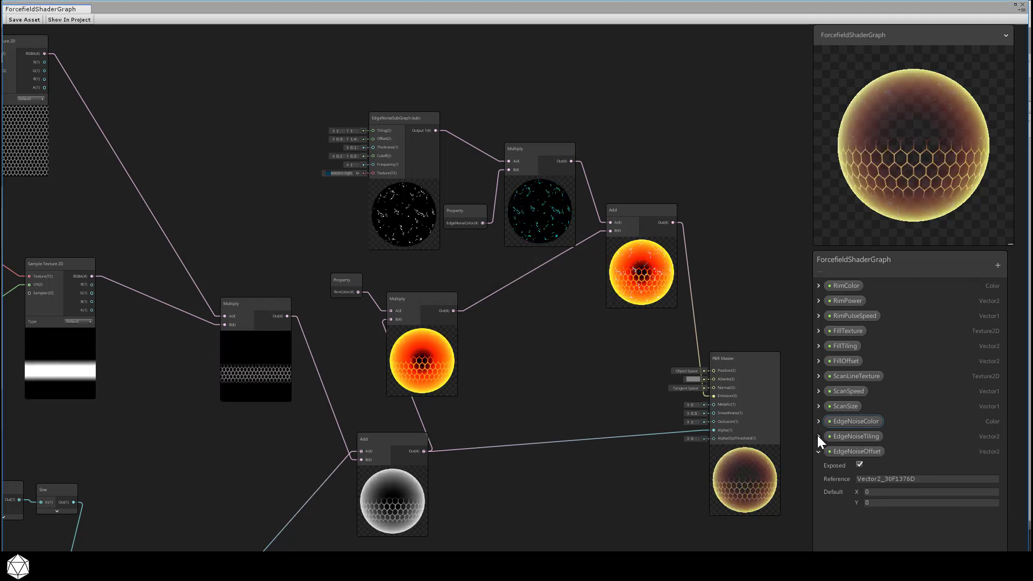
{"action": "left_click", "coordinate": [819, 451]}
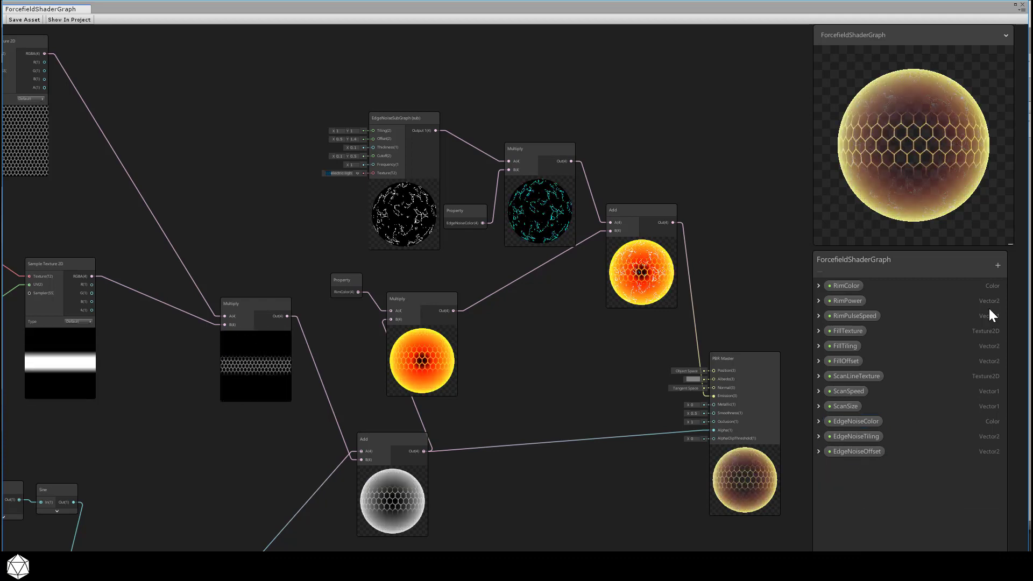
Step: Add a Vector1 property named EdgeNoiseThickness
{"action": "left_click", "coordinate": [998, 265]}
{"action": "left_click", "coordinate": [989, 275]}
{"action": "type", "text": "EdgeNoiseThickness"}
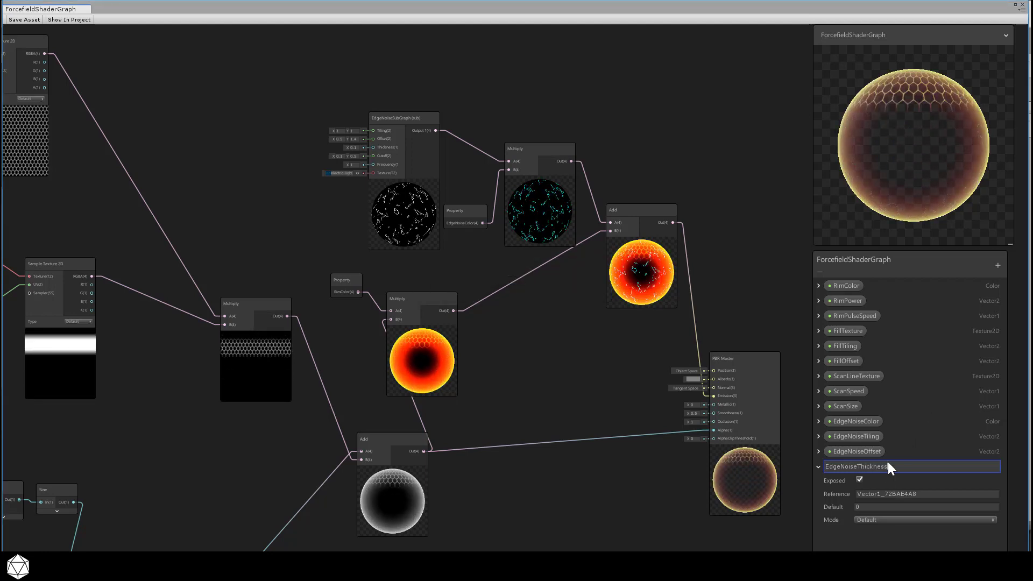
{"action": "key", "text": "Return"}
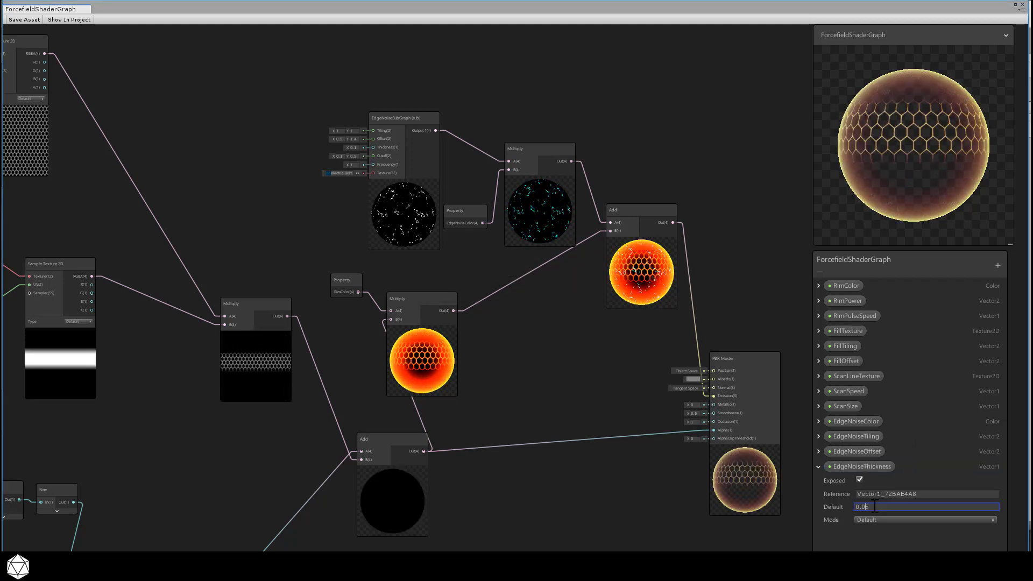
Step: Add a Vector2 property EdgeNoiseCutoff with a default value of 0.1
{"action": "left_click", "coordinate": [819, 466]}
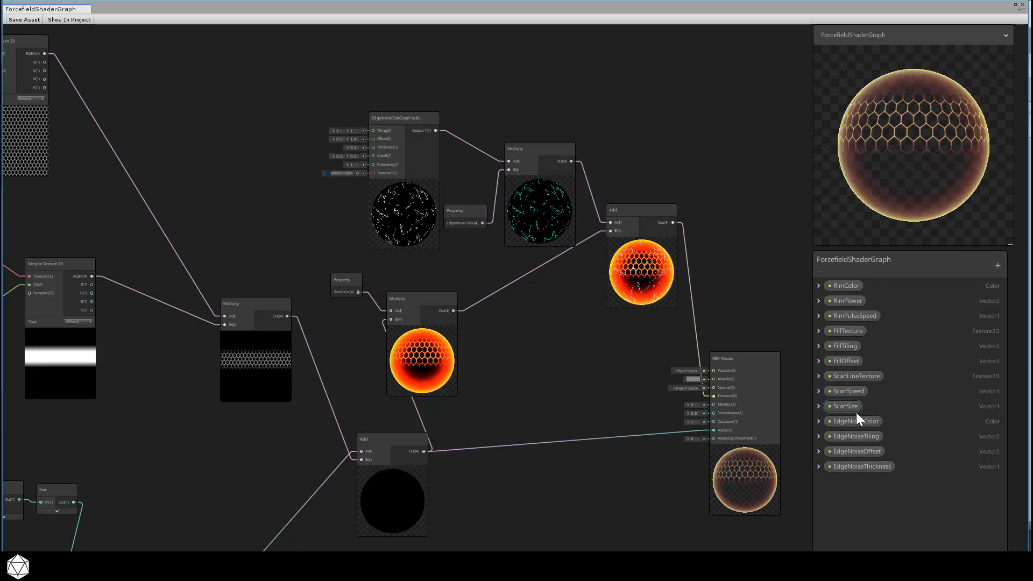
{"action": "left_click", "coordinate": [997, 263]}
{"action": "left_click", "coordinate": [990, 279]}
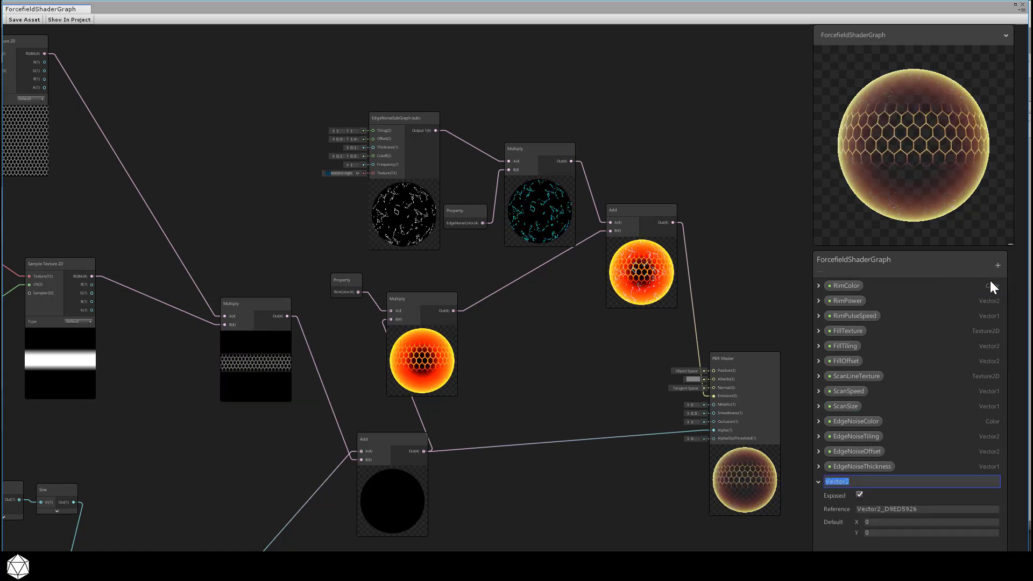
{"action": "type", "text": "EdgeNoise"}
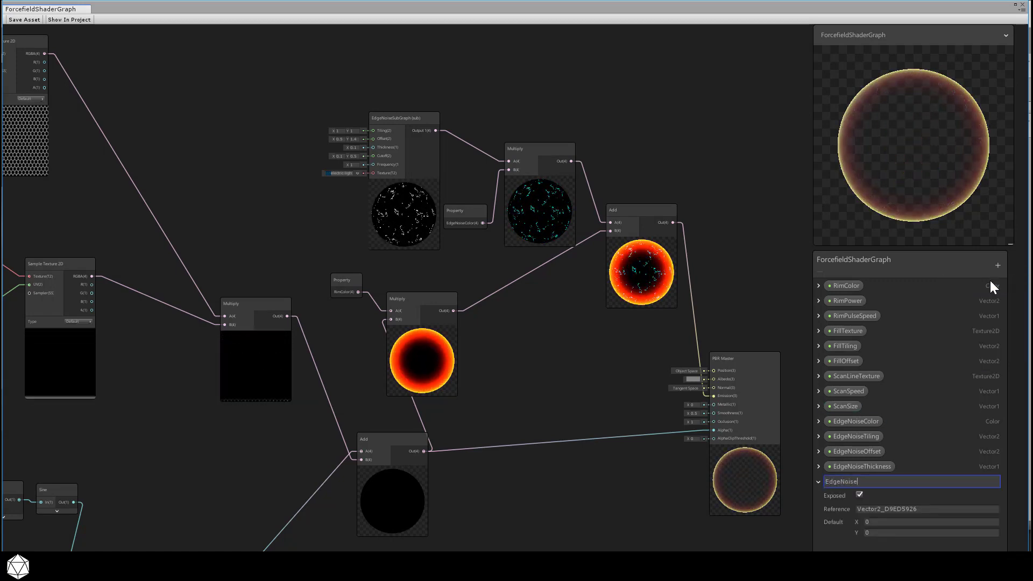
{"action": "type", "text": "Cutoff"}
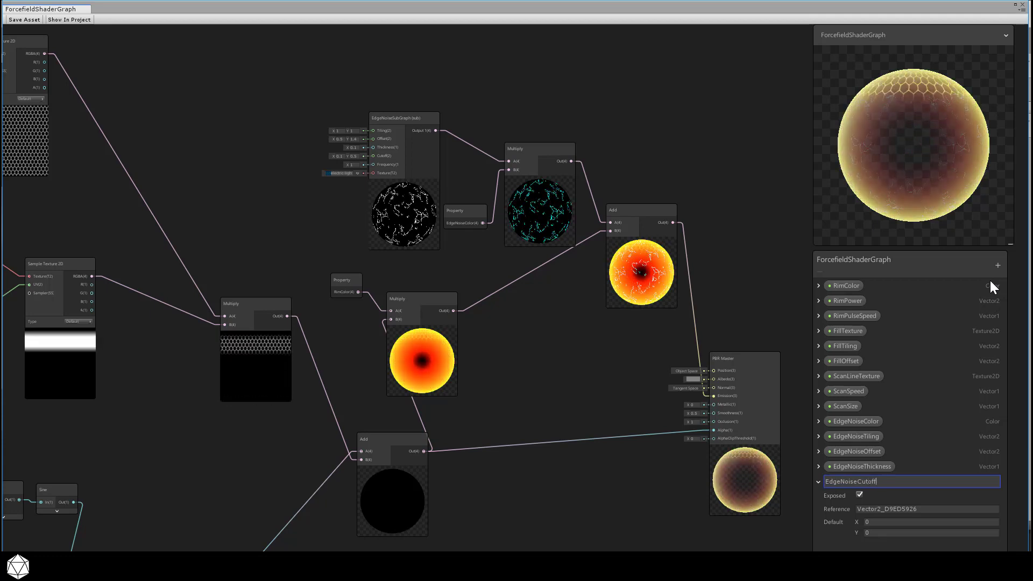
{"action": "left_click", "coordinate": [901, 521]}
{"action": "type", "text": "0.1"}
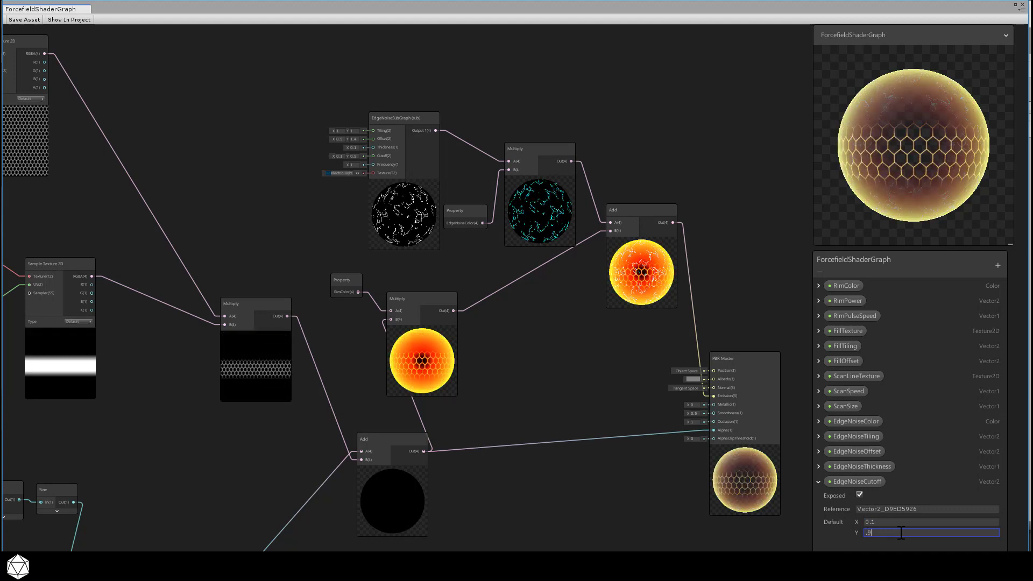
{"action": "left_click", "coordinate": [820, 482]}
Step: Add a Vector1 property EdgeNoiseFrequency with default 1
{"action": "left_click", "coordinate": [997, 266]}
{"action": "left_click", "coordinate": [992, 276]}
{"action": "type", "text": "Edge"}
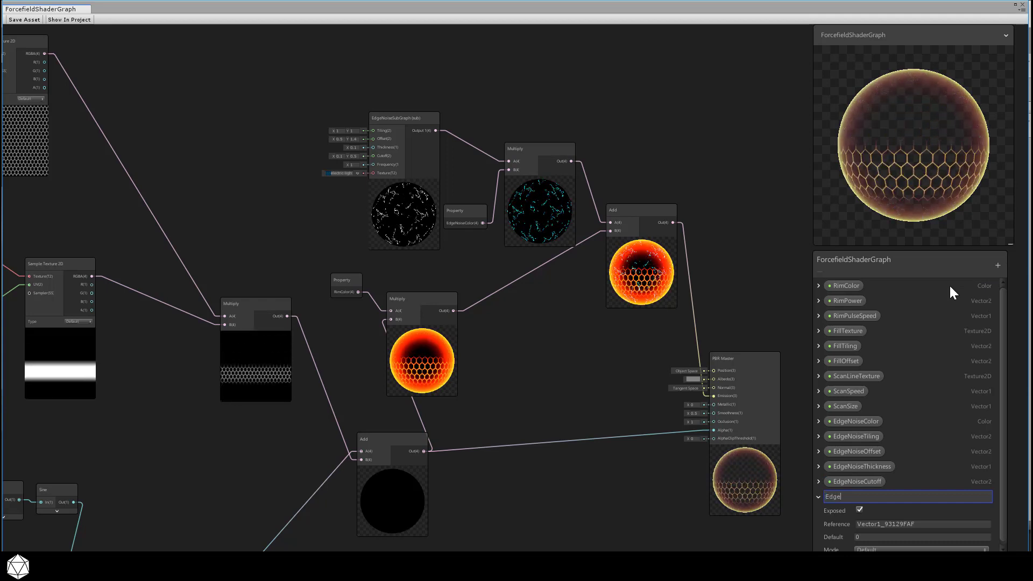
{"action": "type", "text": "NoiseFre"}
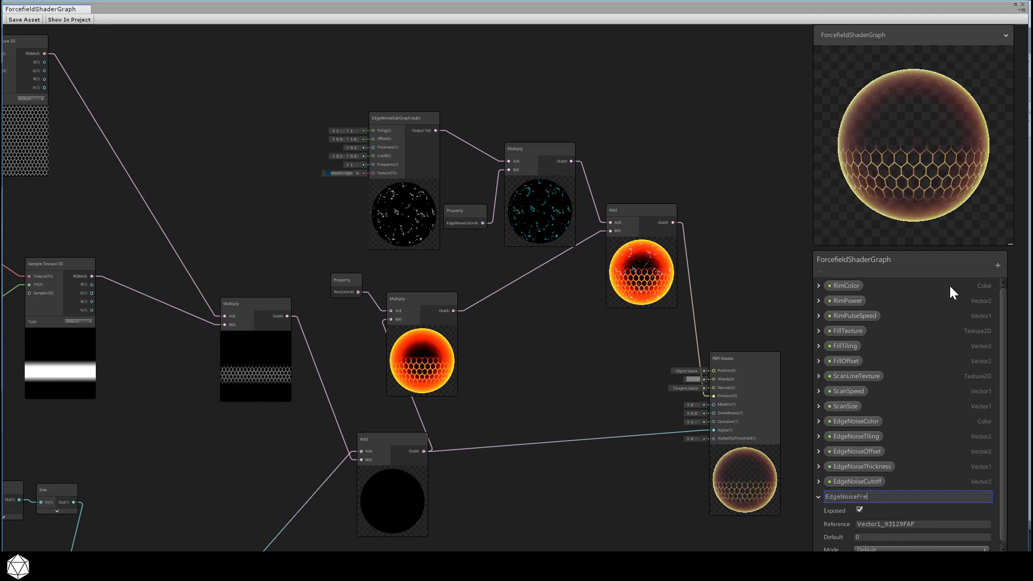
{"action": "type", "text": "quency"}
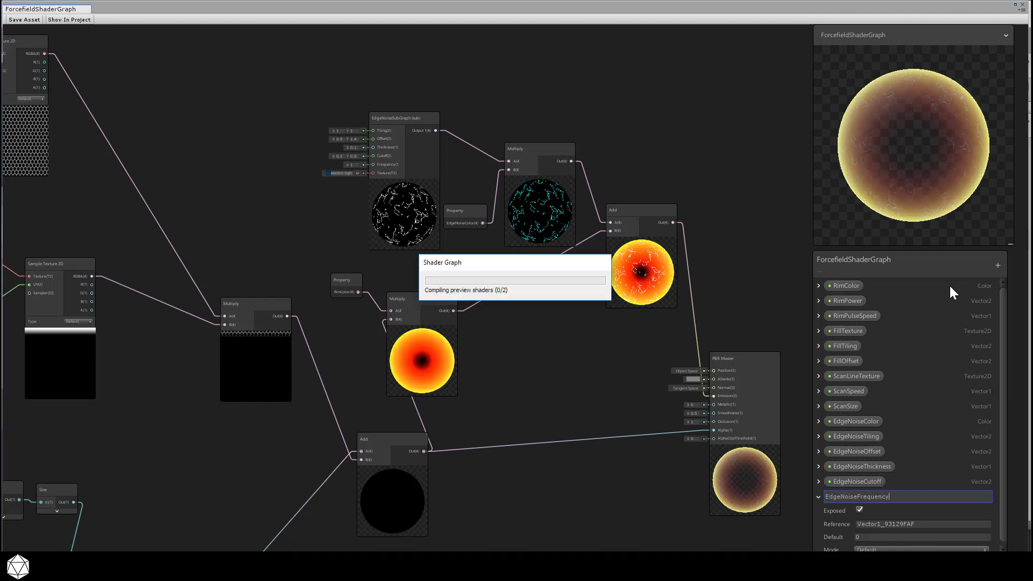
{"action": "left_click", "coordinate": [886, 537]}
{"action": "type", "text": "1"}
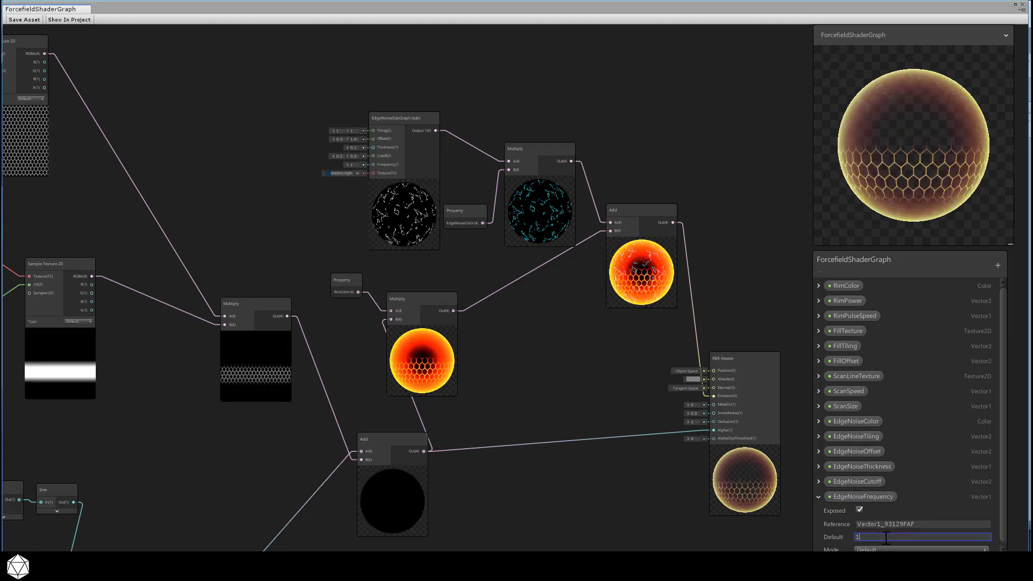
{"action": "left_click", "coordinate": [819, 497]}
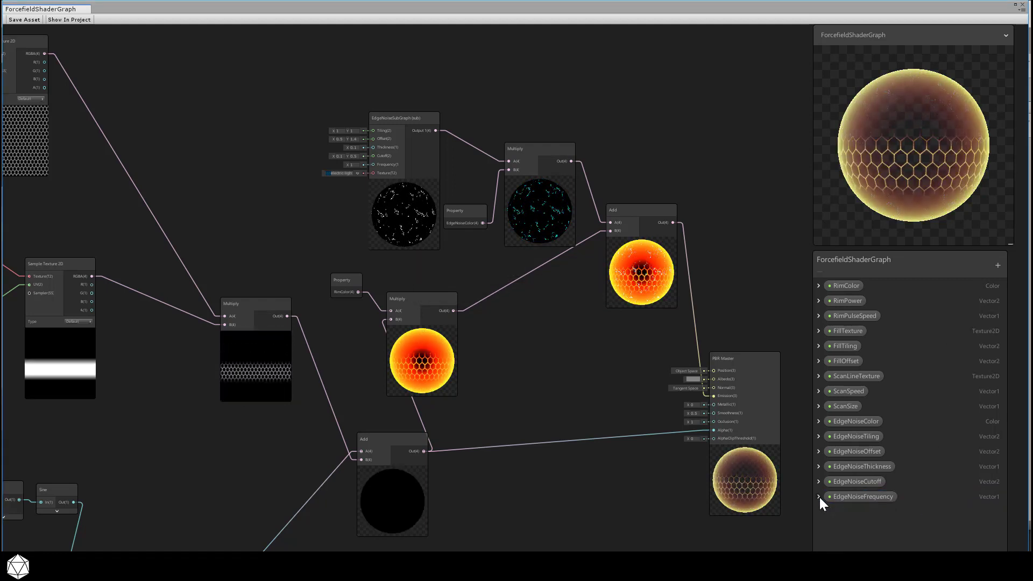
Step: Add a Texture2D property EdgeNoiseTexture defaulting to electric-lightning-texture-seamless
{"action": "left_click", "coordinate": [998, 265]}
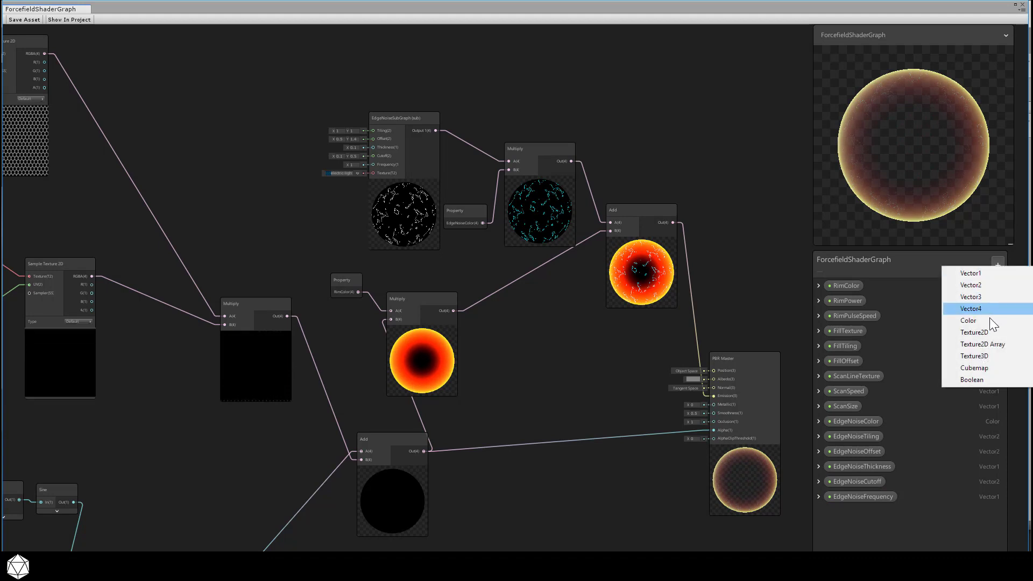
{"action": "left_click", "coordinate": [975, 332]}
{"action": "type", "text": "EdgeNoiseTexture"}
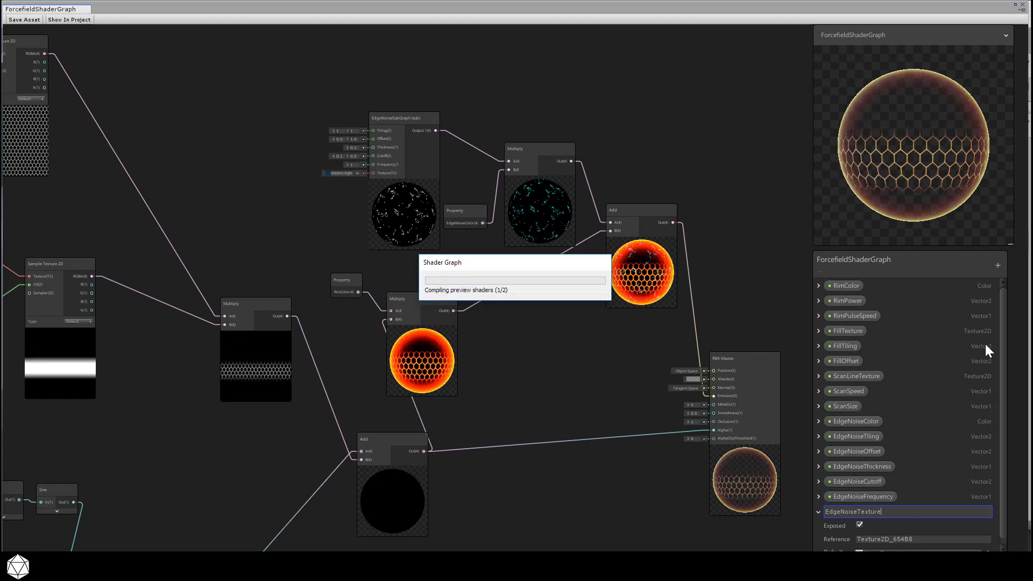
{"action": "key", "text": "Return"}
{"action": "scroll", "coordinate": [999, 351], "scroll_direction": "down", "scroll_amount": 1}
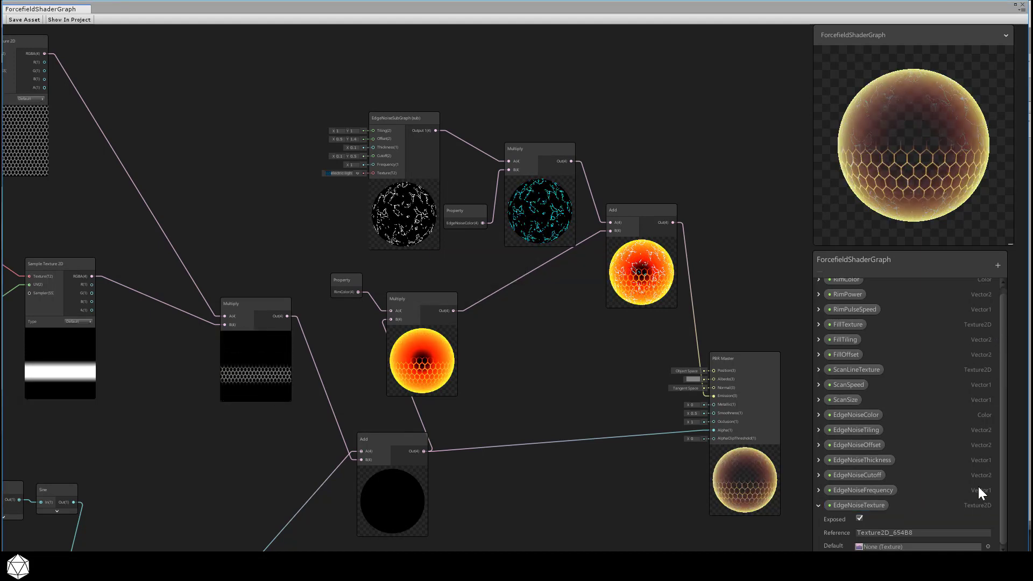
{"action": "left_click", "coordinate": [988, 547]}
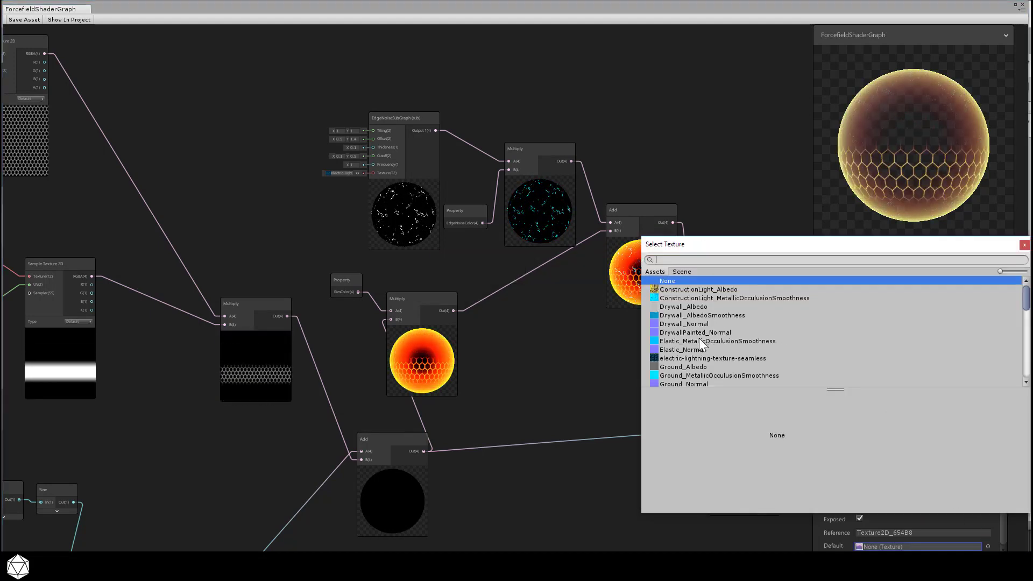
{"action": "double_click", "coordinate": [702, 356]}
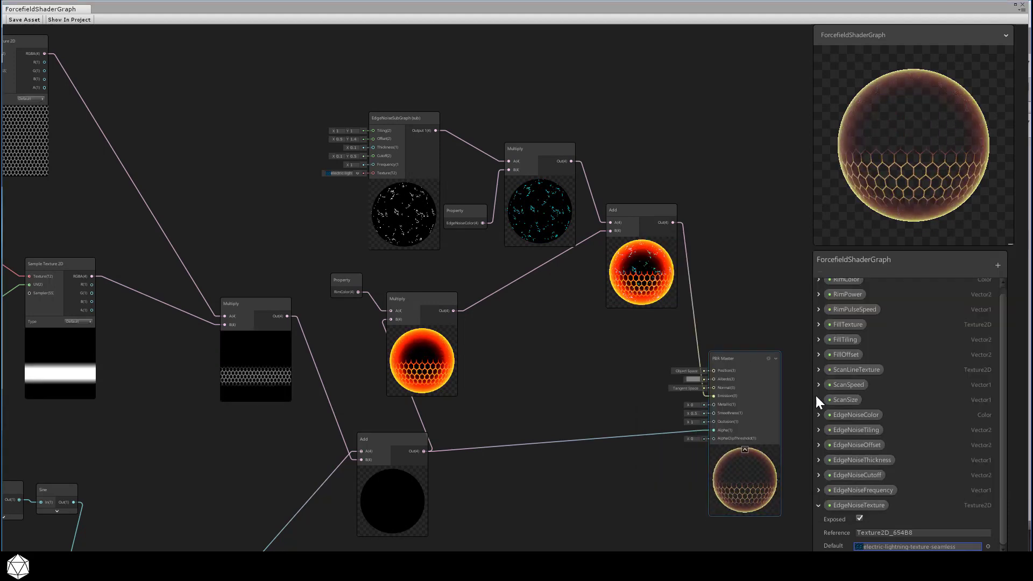
{"action": "left_click", "coordinate": [818, 505]}
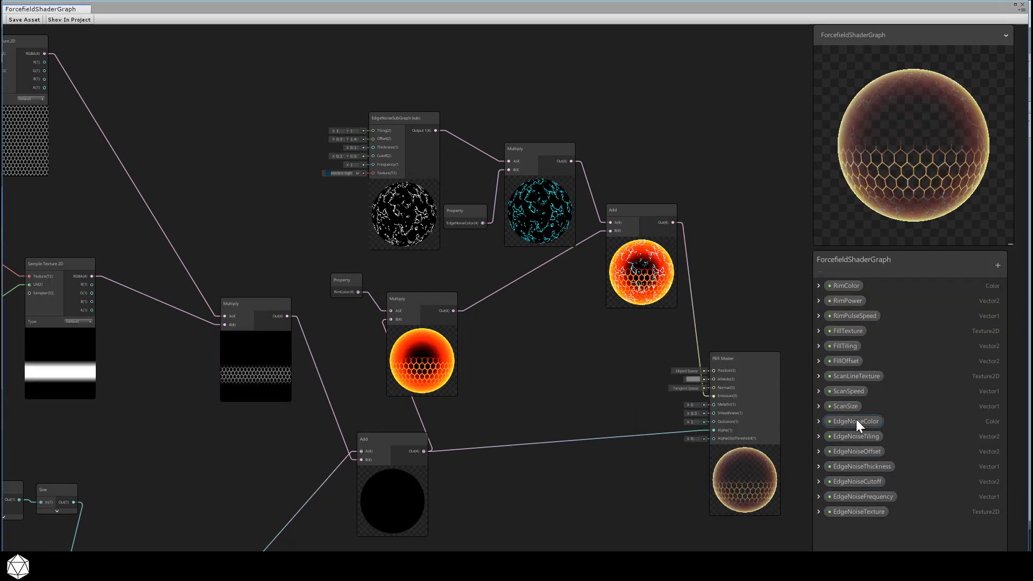
Step: Place EdgeNoiseTiling and EdgeNoiseOffset nodes and wire Offset into the subgraph
{"action": "left_click_drag", "start_coordinate": [854, 436], "coordinate": [372, 130]}
{"action": "left_click_drag", "start_coordinate": [853, 452], "coordinate": [373, 139]}
{"action": "left_click_drag", "start_coordinate": [307, 131], "coordinate": [287, 124]}
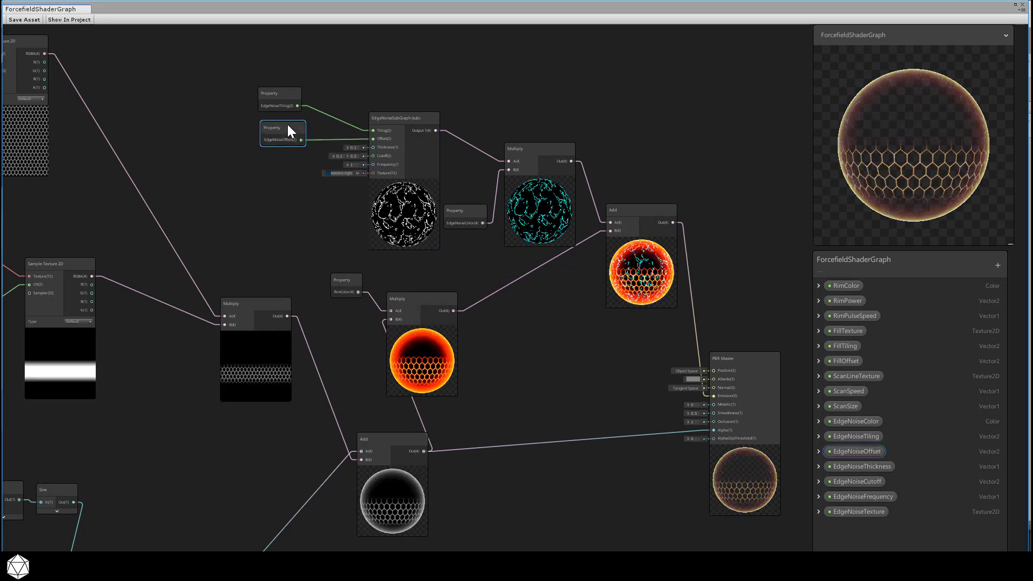
{"action": "scroll", "coordinate": [316, 156], "scroll_direction": "up", "scroll_amount": 5}
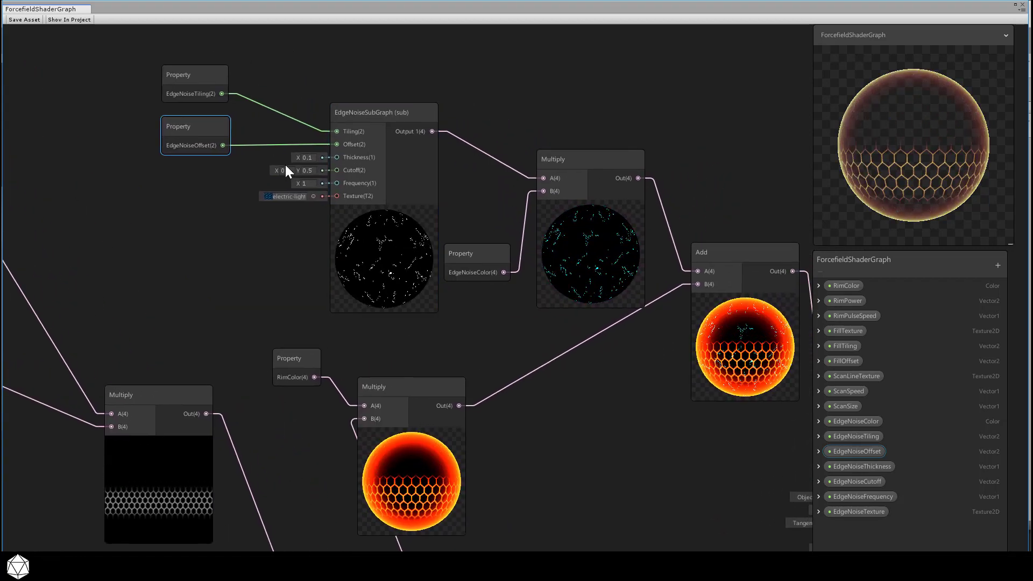
Step: Place EdgeNoiseThickness, Frequency and Texture nodes and wire them into the matching subgraph inputs
{"action": "left_click_drag", "start_coordinate": [874, 467], "coordinate": [186, 176]}
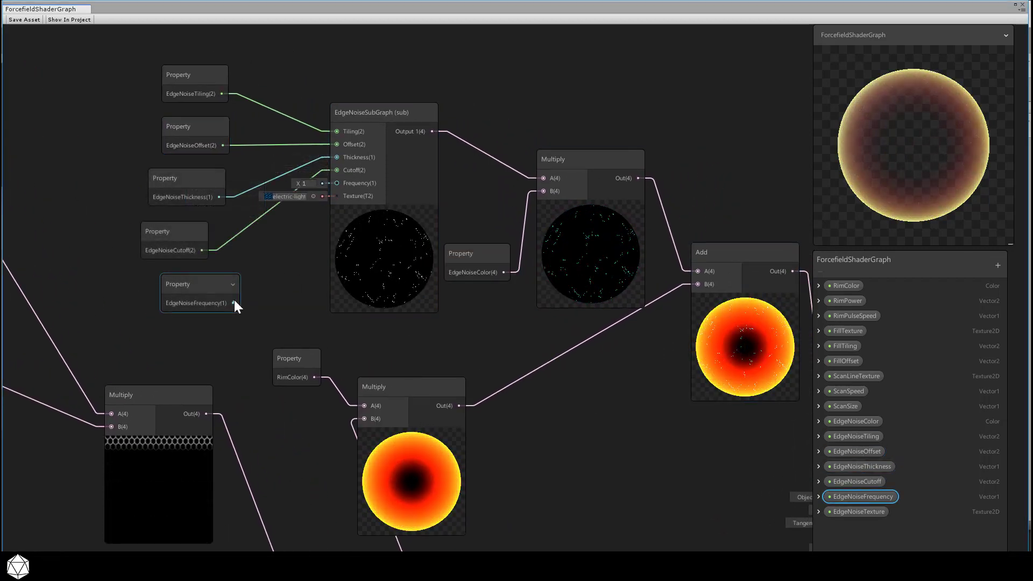
{"action": "left_click_drag", "start_coordinate": [234, 301], "coordinate": [334, 188]}
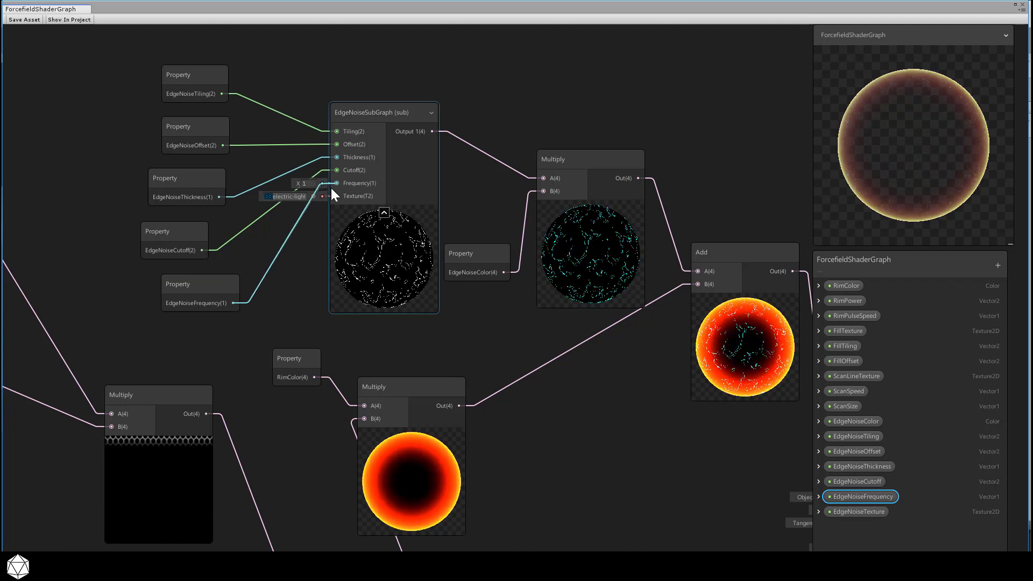
{"action": "left_click_drag", "start_coordinate": [221, 286], "coordinate": [192, 284]}
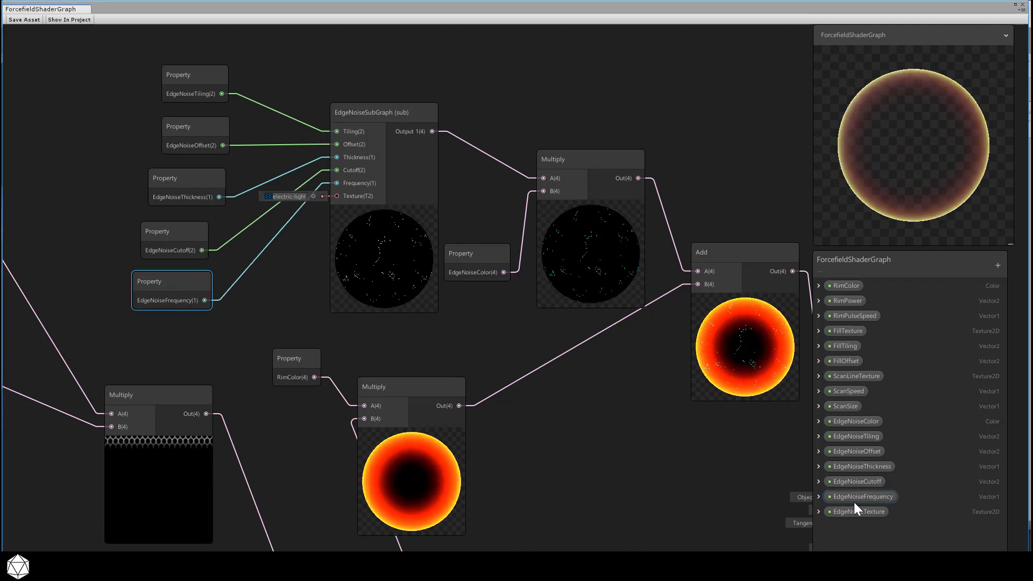
{"action": "left_click_drag", "start_coordinate": [858, 511], "coordinate": [179, 330]}
{"action": "left_click_drag", "start_coordinate": [245, 357], "coordinate": [337, 196]}
{"action": "left_click_drag", "start_coordinate": [221, 332], "coordinate": [177, 328]}
{"action": "left_click_drag", "start_coordinate": [202, 127], "coordinate": [197, 126]}
Step: Move the nine edge-noise nodes together up and left to tidy the graph
{"action": "left_click_drag", "start_coordinate": [116, 49], "coordinate": [573, 347]}
{"action": "left_click_drag", "start_coordinate": [421, 166], "coordinate": [365, 110]}
{"action": "left_click", "coordinate": [614, 98]}
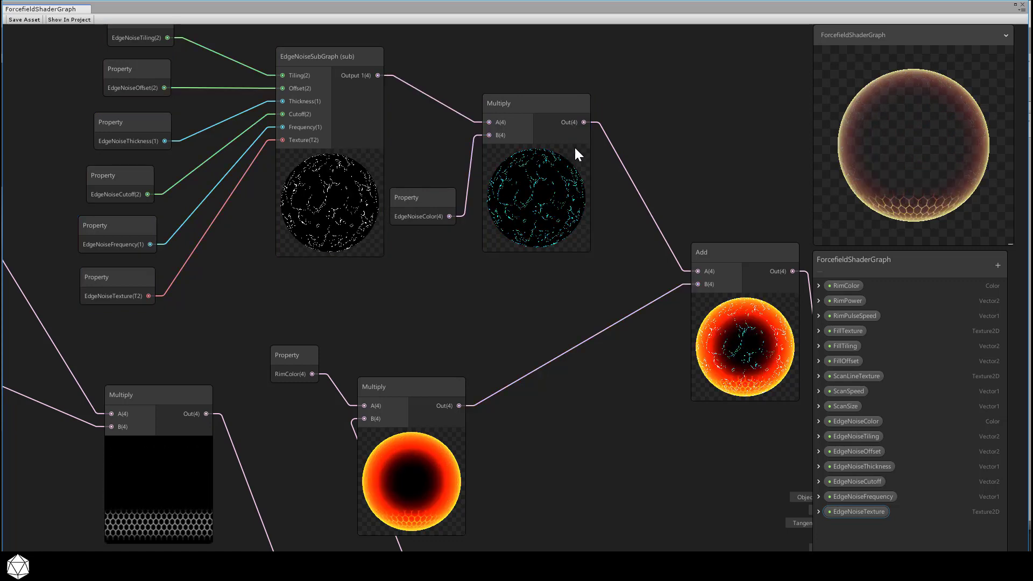
{"action": "scroll", "coordinate": [484, 245], "scroll_direction": "down", "scroll_amount": 6}
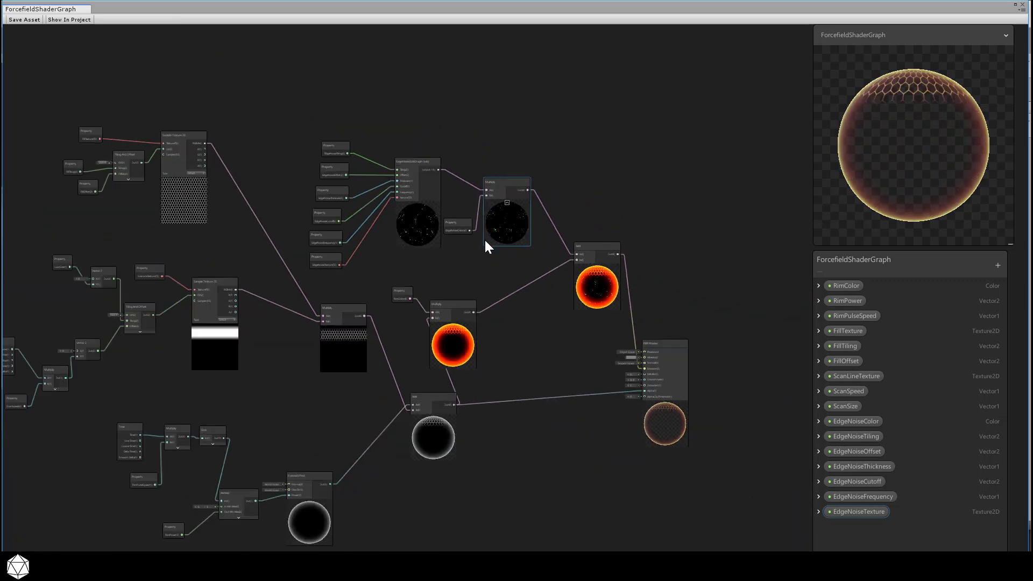
Step: Save the ForcefieldShaderGraph asset
{"action": "middle_click_drag", "start_coordinate": [491, 231], "coordinate": [565, 200]}
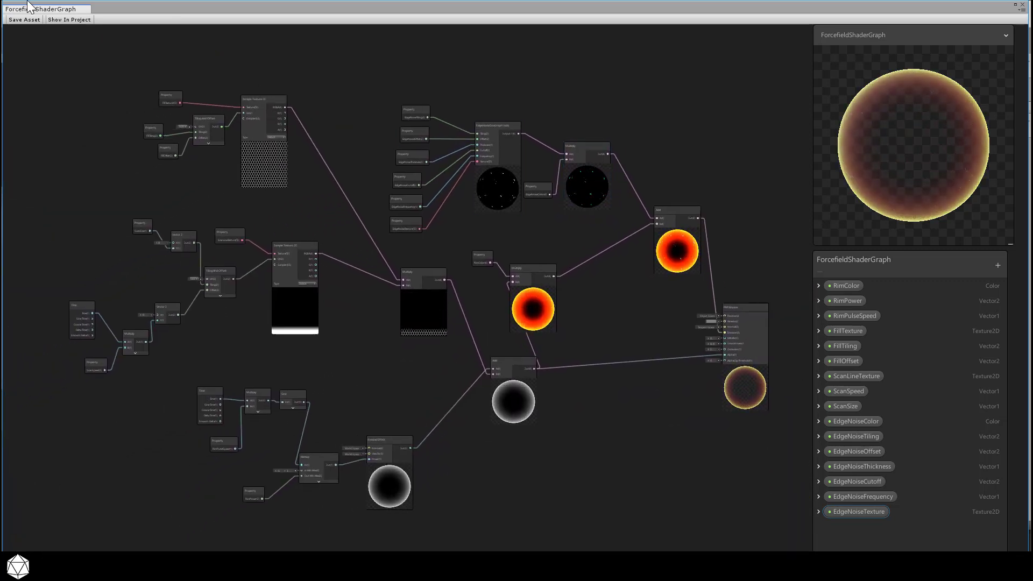
{"action": "left_click", "coordinate": [23, 18]}
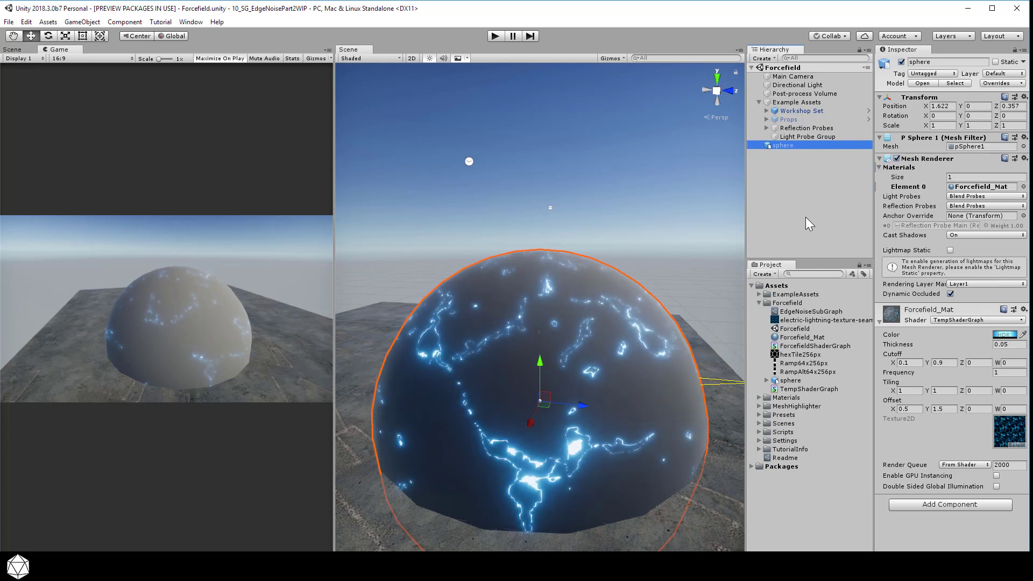
Step: Switch Forcefield_Mat's shader to ForcefieldShaderGraph and reveal its EdgeNoise settings
{"action": "left_click", "coordinate": [949, 320]}
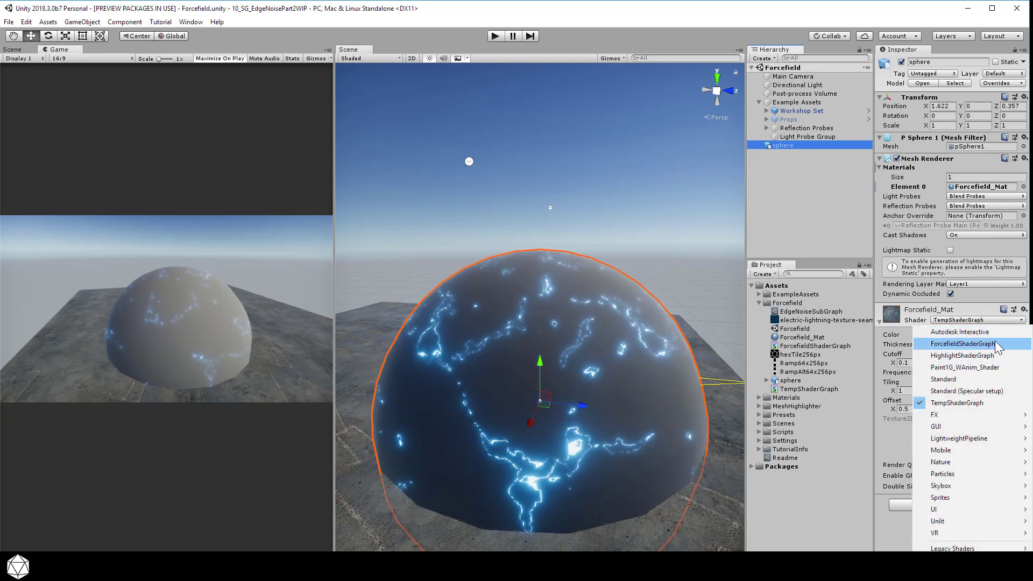
{"action": "left_click", "coordinate": [963, 344]}
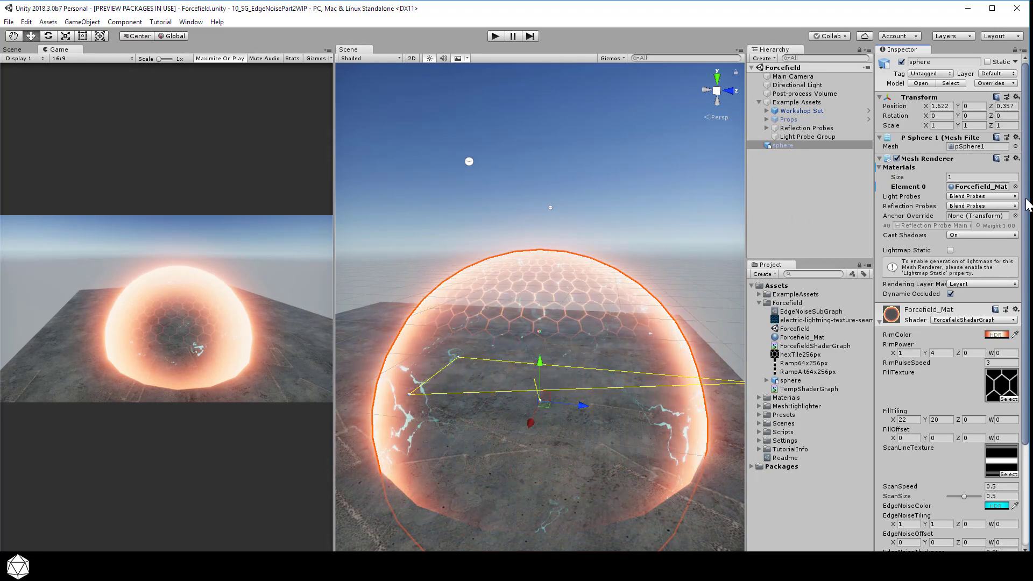
{"action": "scroll", "coordinate": [1017, 242], "scroll_direction": "down", "scroll_amount": 6}
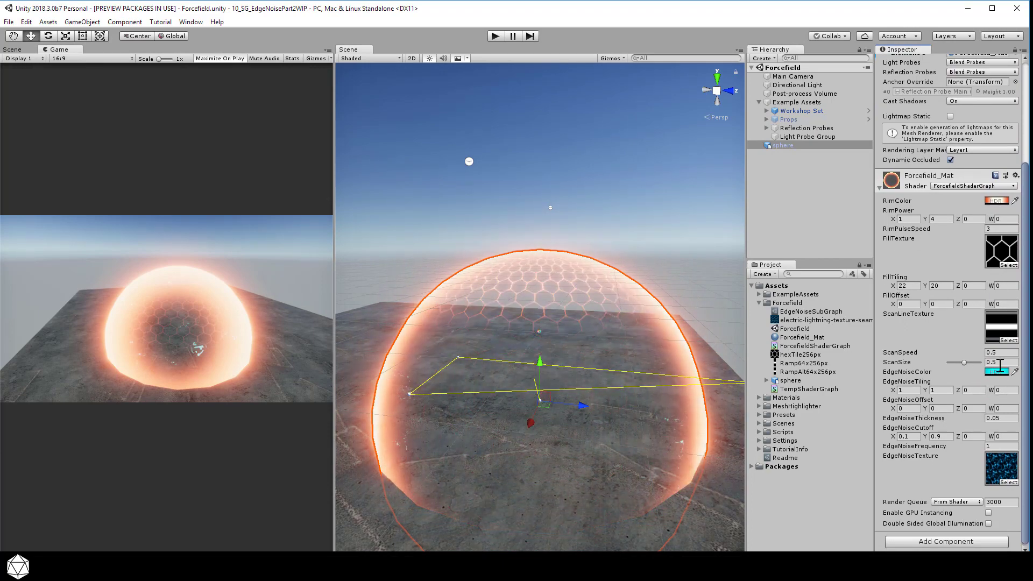
Step: Set edge-noise Thickness 0.1, Frequency 2, Cutoff Y 0.5, Tiling 1.5 × 1.5, Offset 0.27, 0.03
{"action": "left_click", "coordinate": [1002, 418]}
{"action": "type", "text": "0.1"}
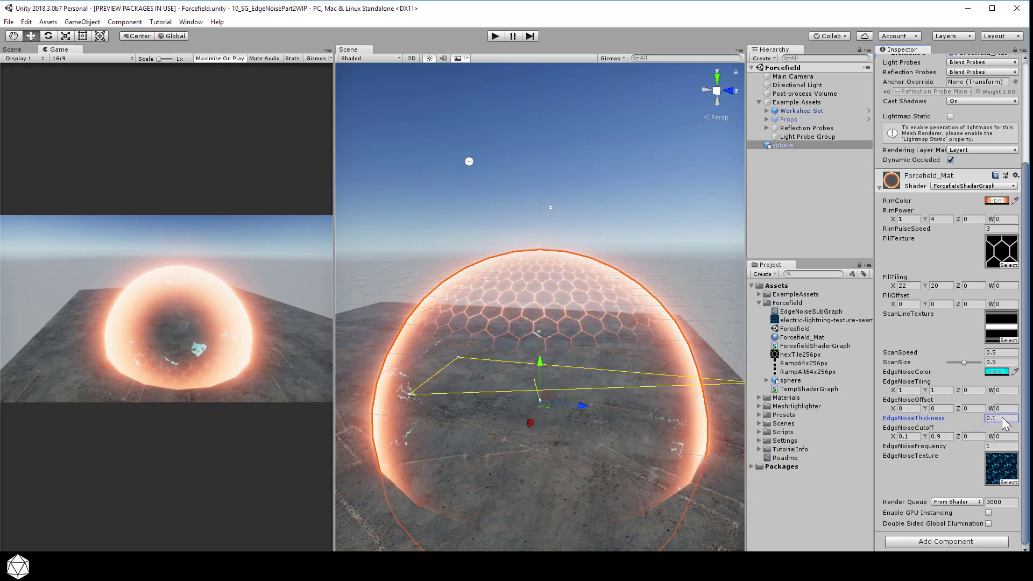
{"action": "left_click", "coordinate": [997, 447]}
{"action": "type", "text": "2"}
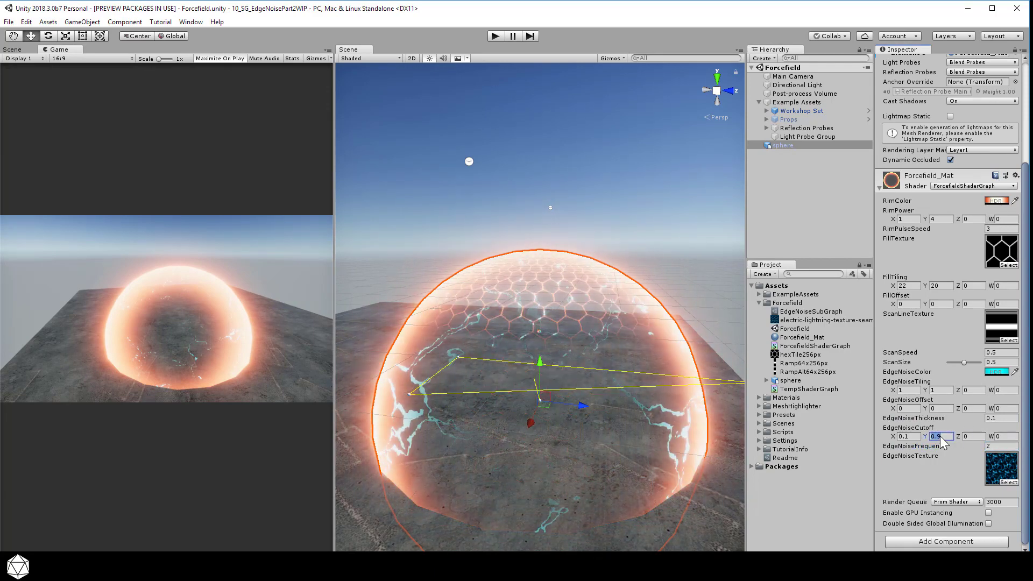
{"action": "type", "text": "0.5"}
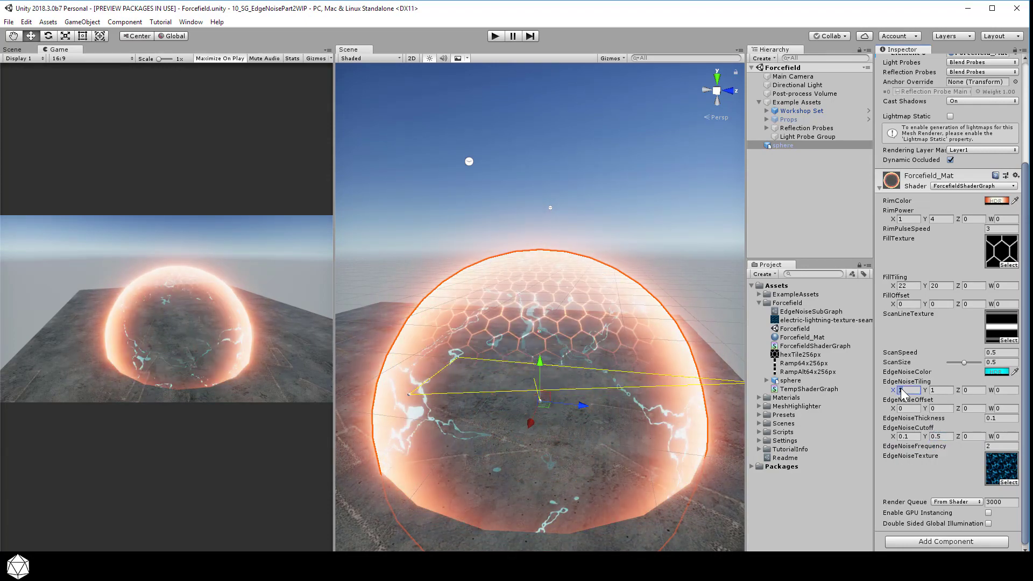
{"action": "type", "text": ".5"}
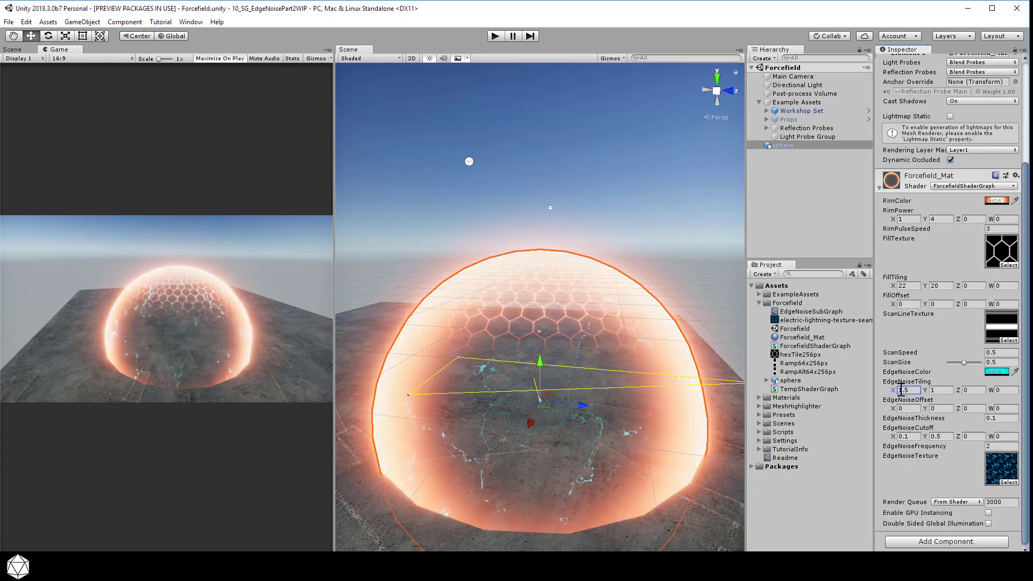
{"action": "left_click_drag", "start_coordinate": [898, 412], "coordinate": [910, 409]}
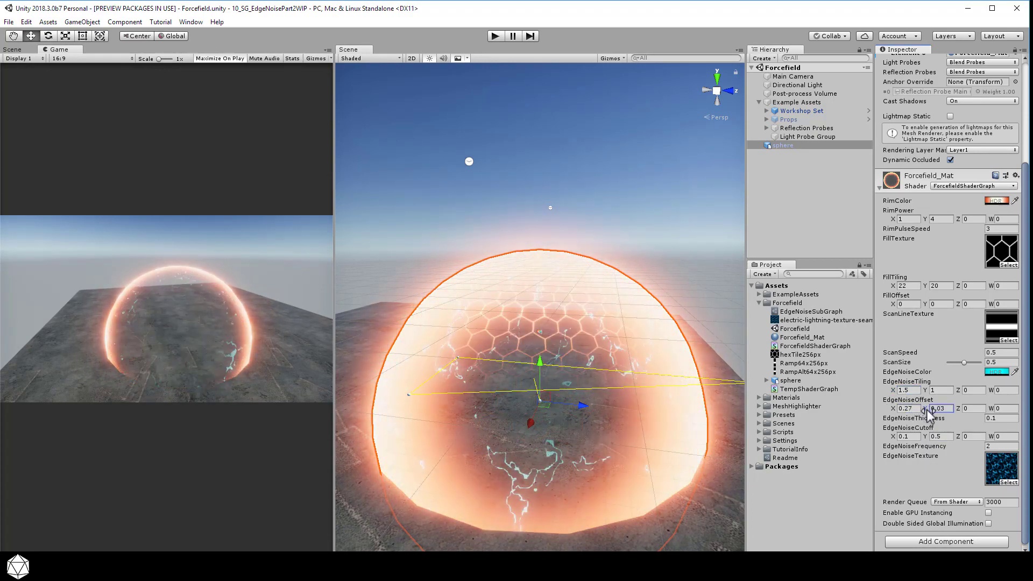
{"action": "left_click", "coordinate": [939, 390]}
{"action": "type", "text": "1.5"}
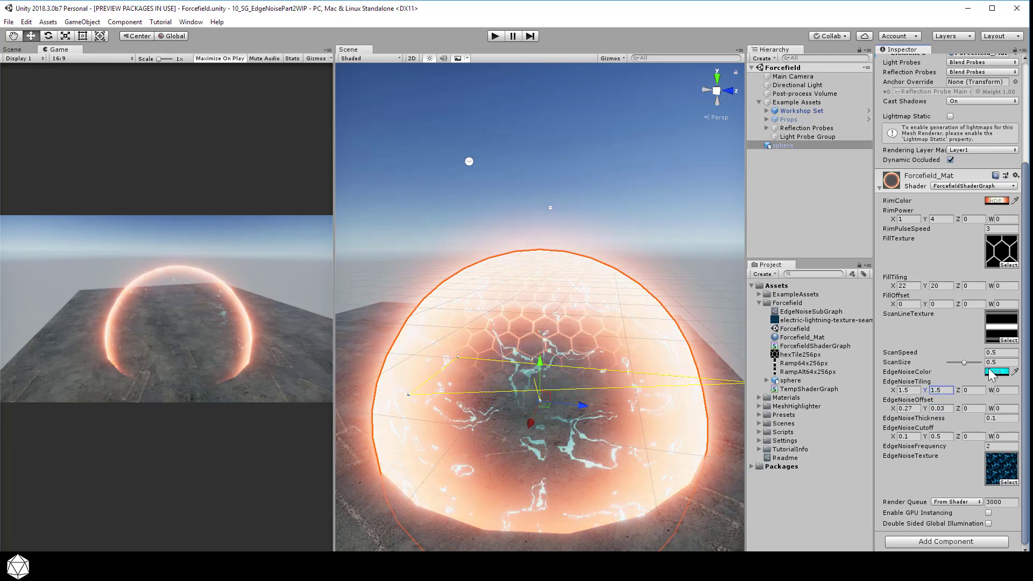
Step: Raise EdgeNoiseColor's HDR intensity to 7.5 and set EdgeNoiseThickness to 0.05
{"action": "left_click", "coordinate": [992, 372]}
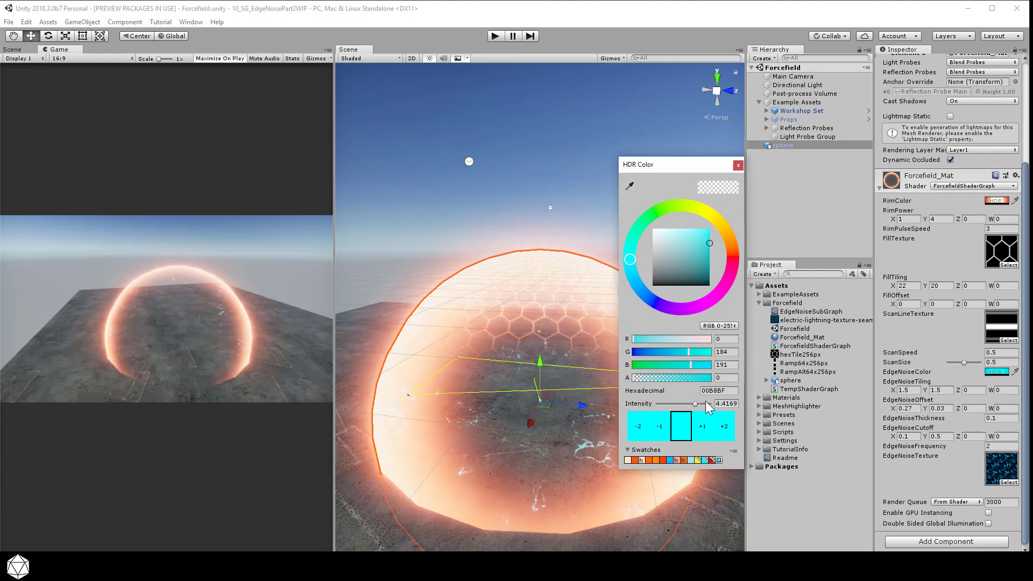
{"action": "left_click", "coordinate": [703, 427]}
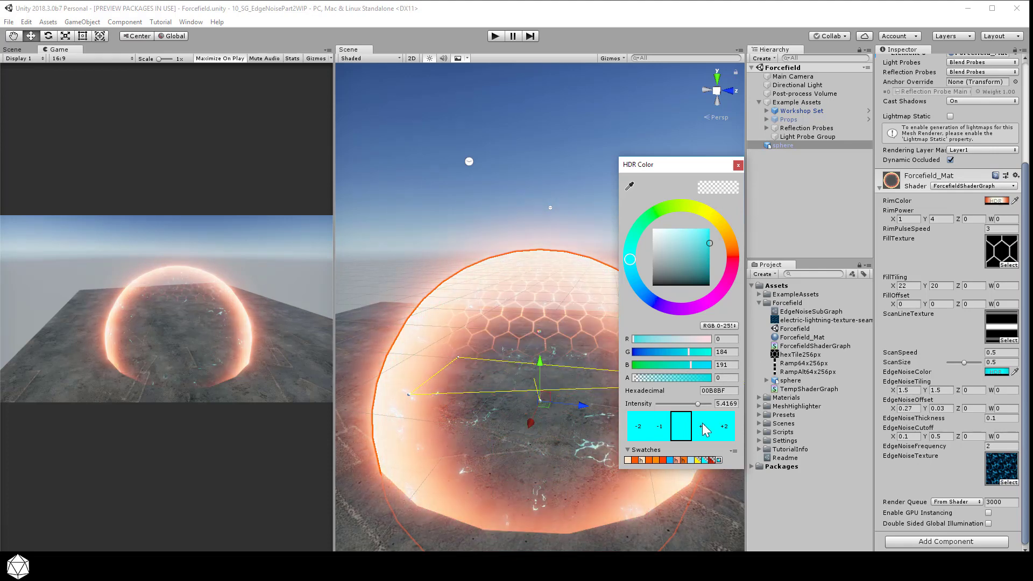
{"action": "left_click", "coordinate": [703, 426]}
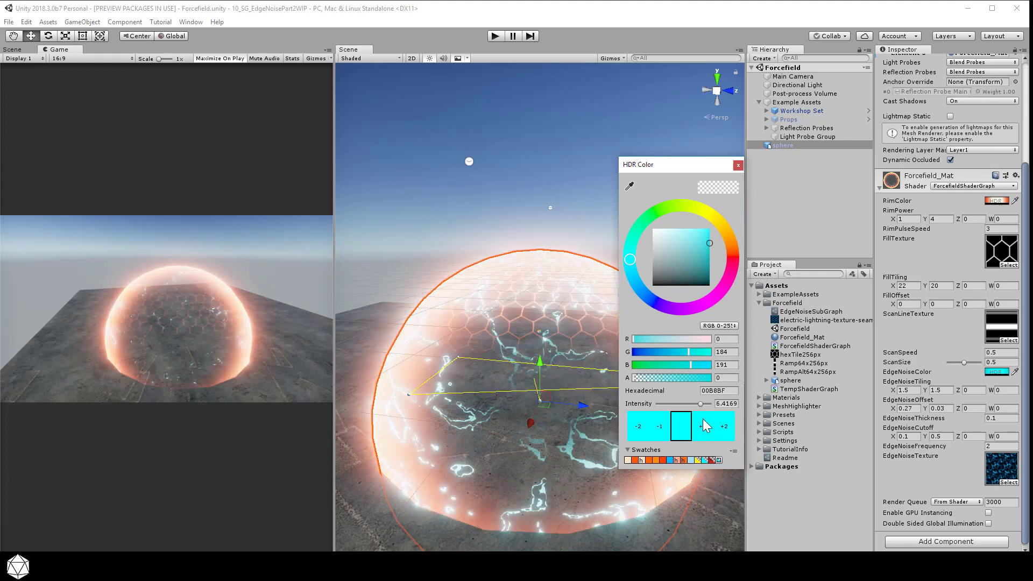
{"action": "left_click", "coordinate": [705, 427]}
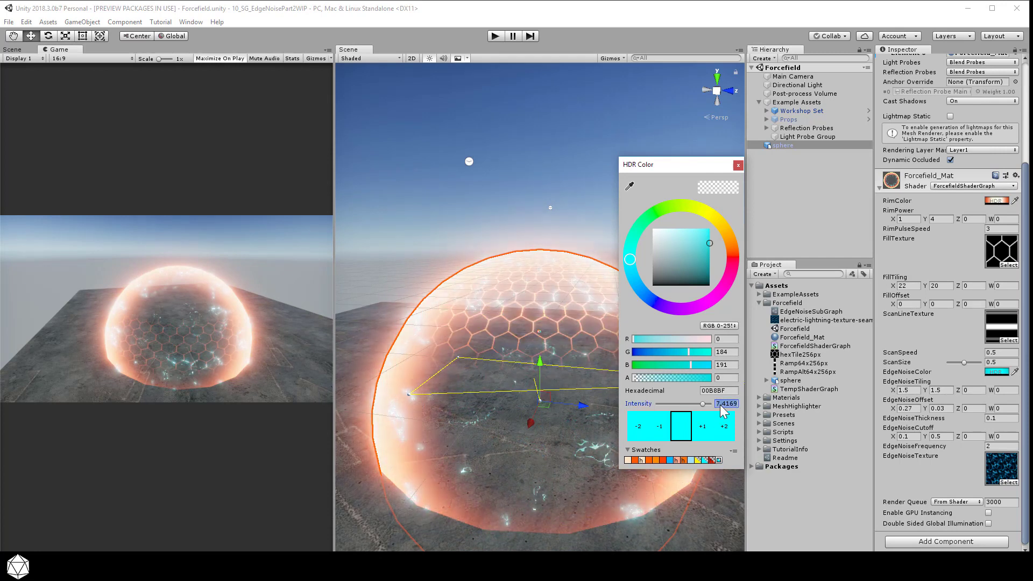
{"action": "type", "text": "7.5"}
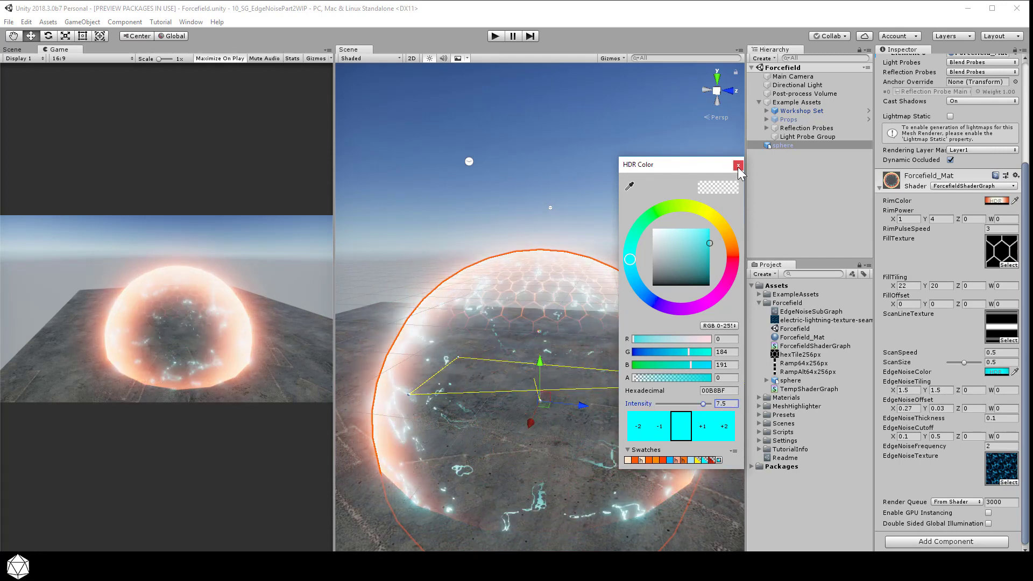
{"action": "left_click", "coordinate": [738, 166]}
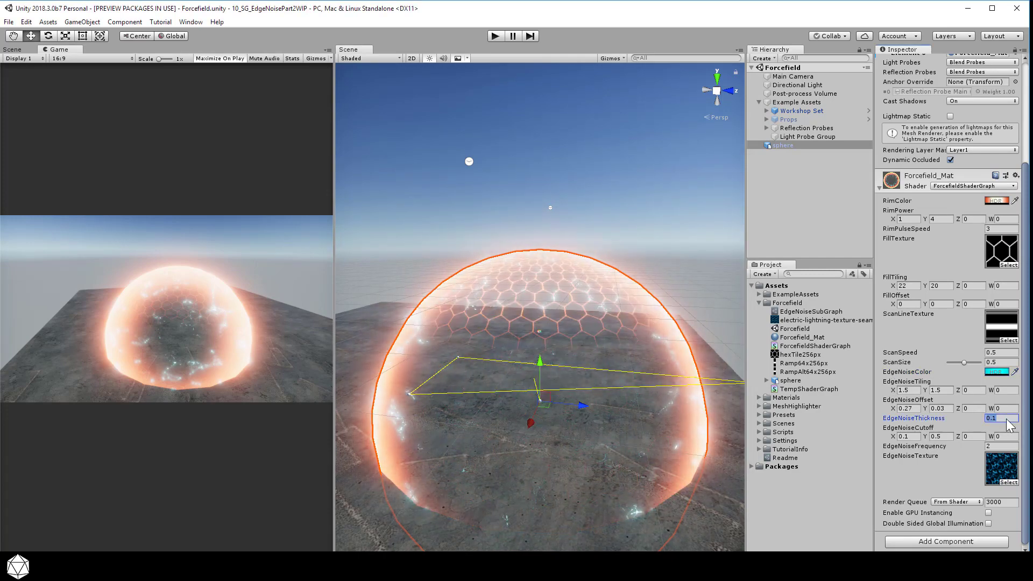
{"action": "type", "text": ".05"}
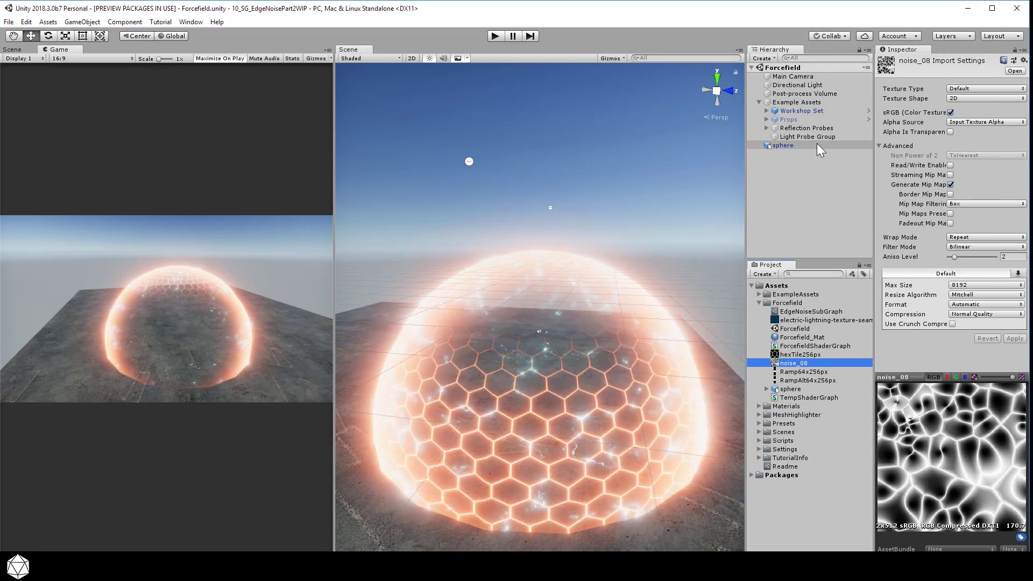
Step: Assign noise_08 as EdgeNoiseTexture, set EdgeNoiseTiling to 10 × 10, and enter Play mode
{"action": "left_click", "coordinate": [816, 144]}
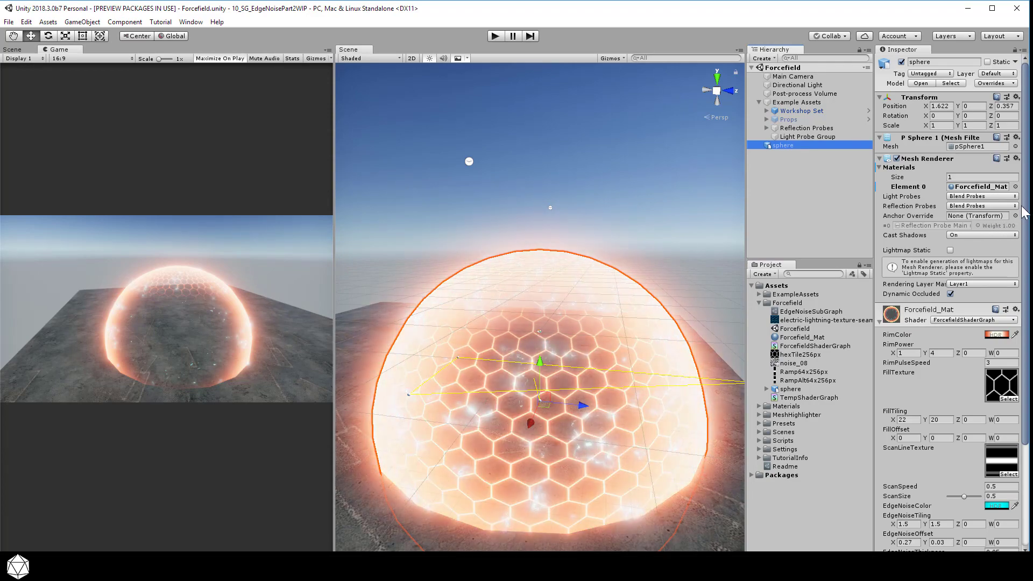
{"action": "scroll", "coordinate": [1025, 211], "scroll_direction": "down", "scroll_amount": 5}
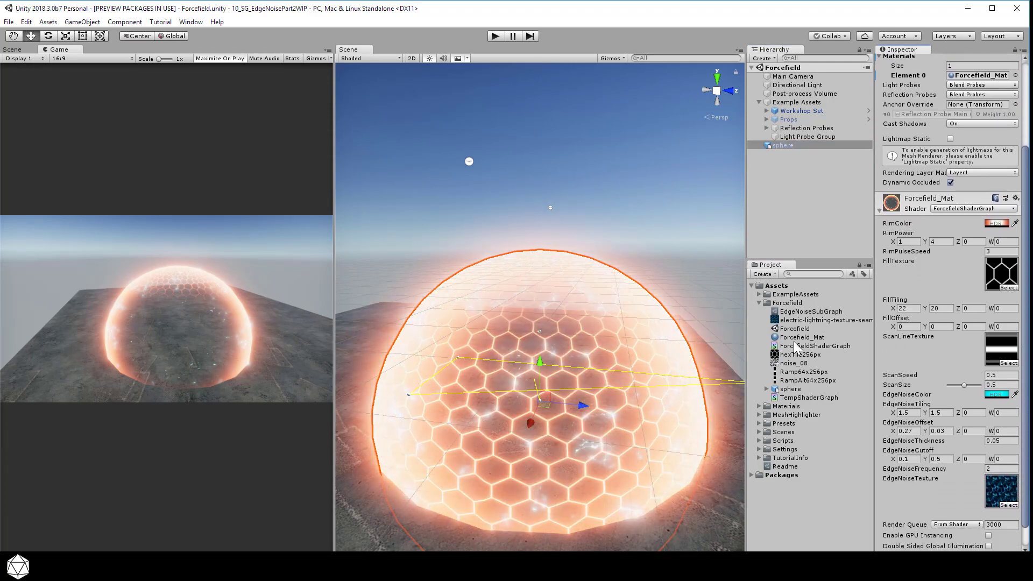
{"action": "mouse_move", "coordinate": [782, 365]}
{"action": "left_mouse_down"}
{"action": "mouse_move", "coordinate": [839, 371]}
{"action": "mouse_move", "coordinate": [1001, 490]}
{"action": "left_mouse_up"}
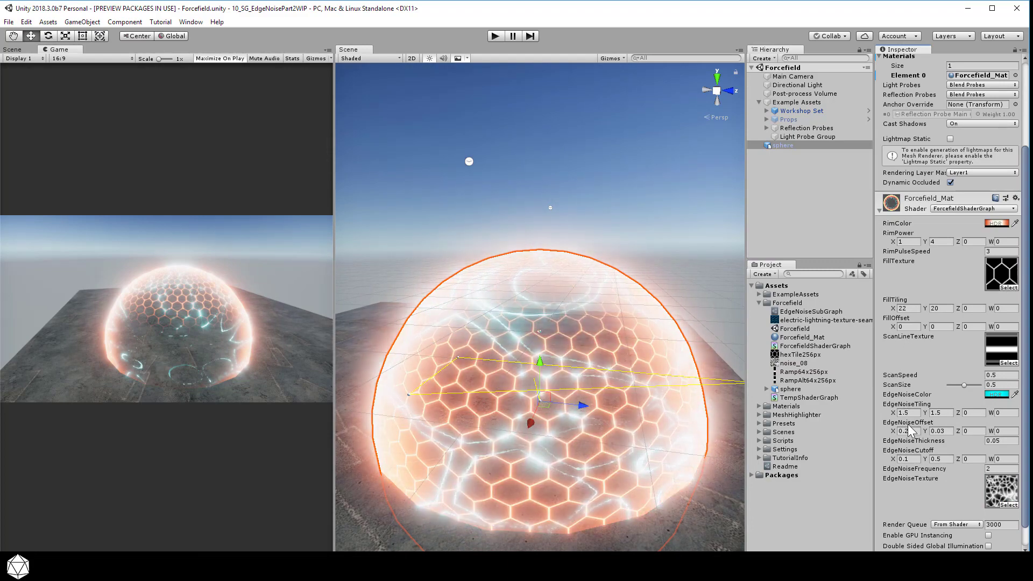
{"action": "left_click", "coordinate": [908, 413]}
{"action": "type", "text": "1"}
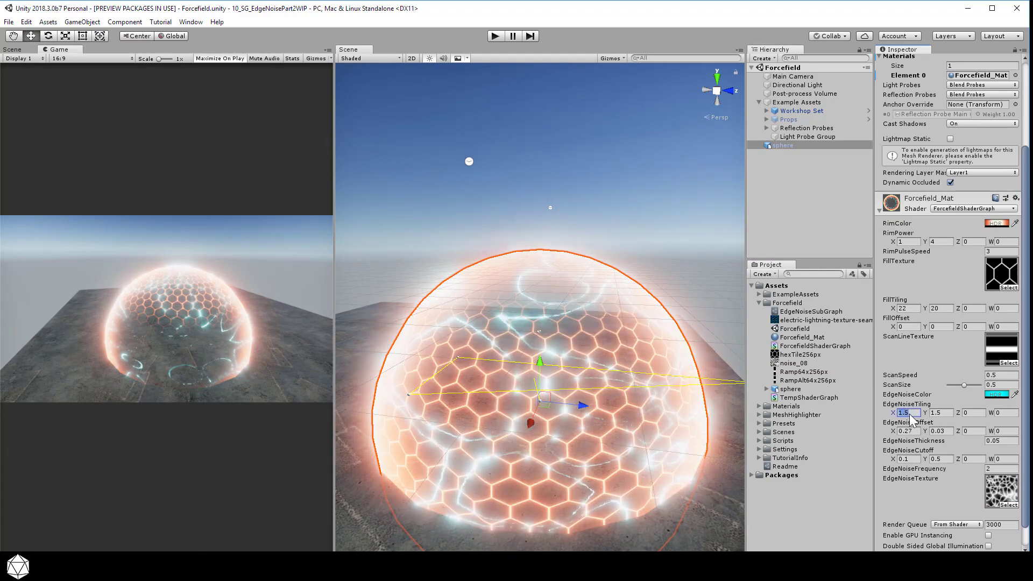
{"action": "type", "text": "0"}
{"action": "key", "text": "Tab"}
{"action": "type", "text": "10"}
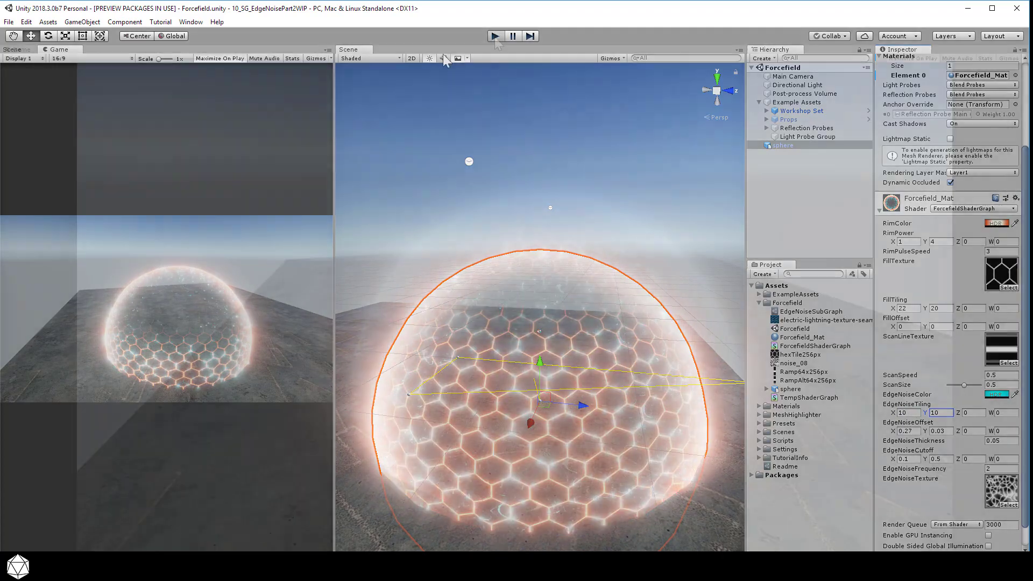
{"action": "left_click", "coordinate": [494, 36]}
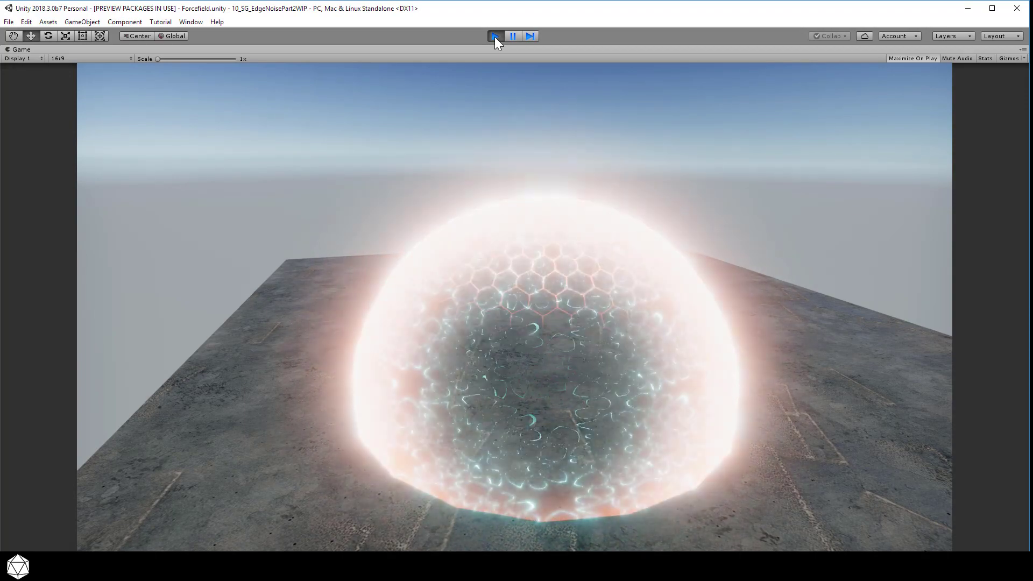
Step: Stop Play mode and save Forcefield_Mat's settings as the preset ForceFieldA
{"action": "left_click", "coordinate": [495, 37]}
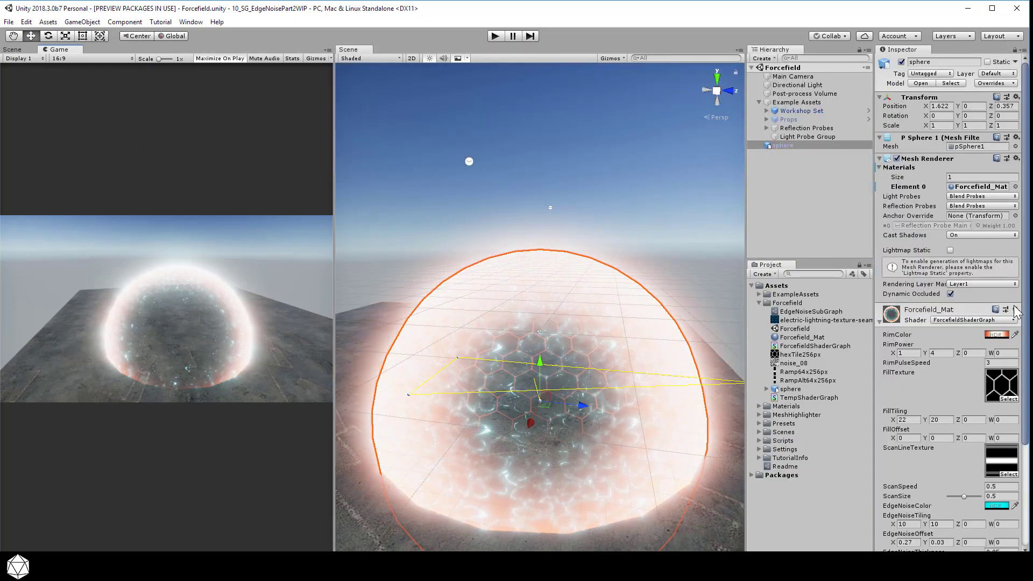
{"action": "left_click", "coordinate": [1006, 310]}
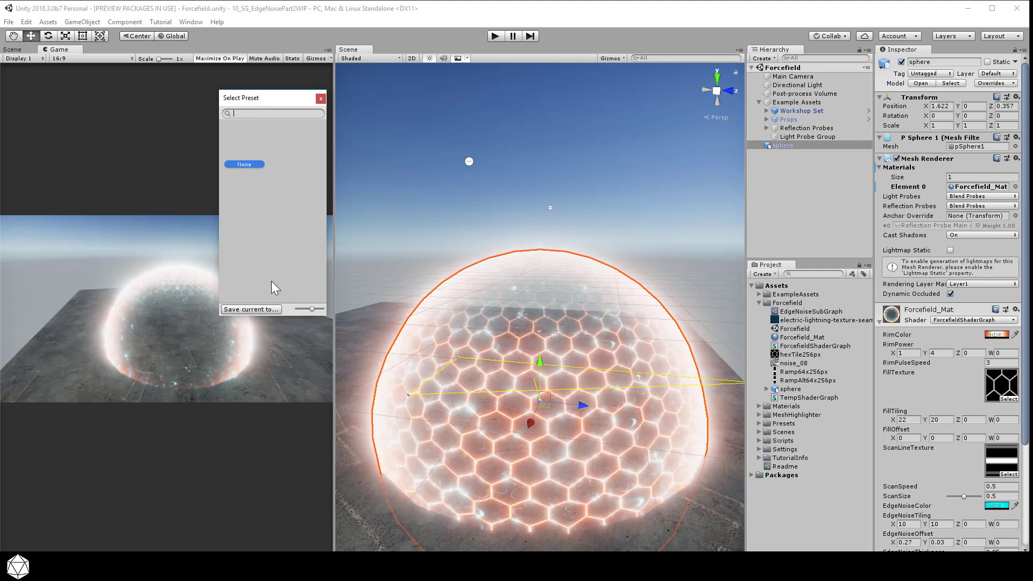
{"action": "left_click", "coordinate": [268, 308]}
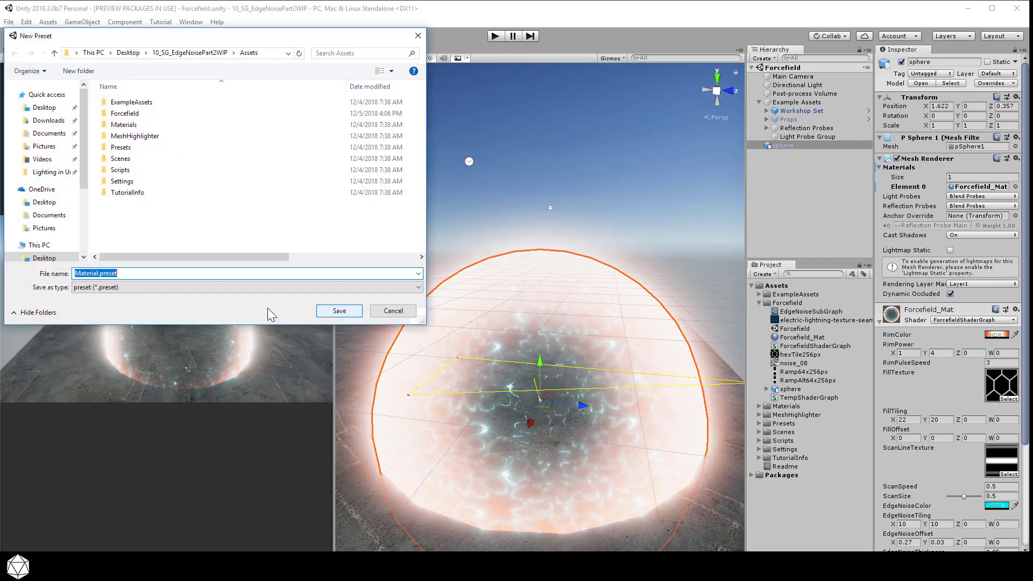
{"action": "type", "text": "ForceFieldA"}
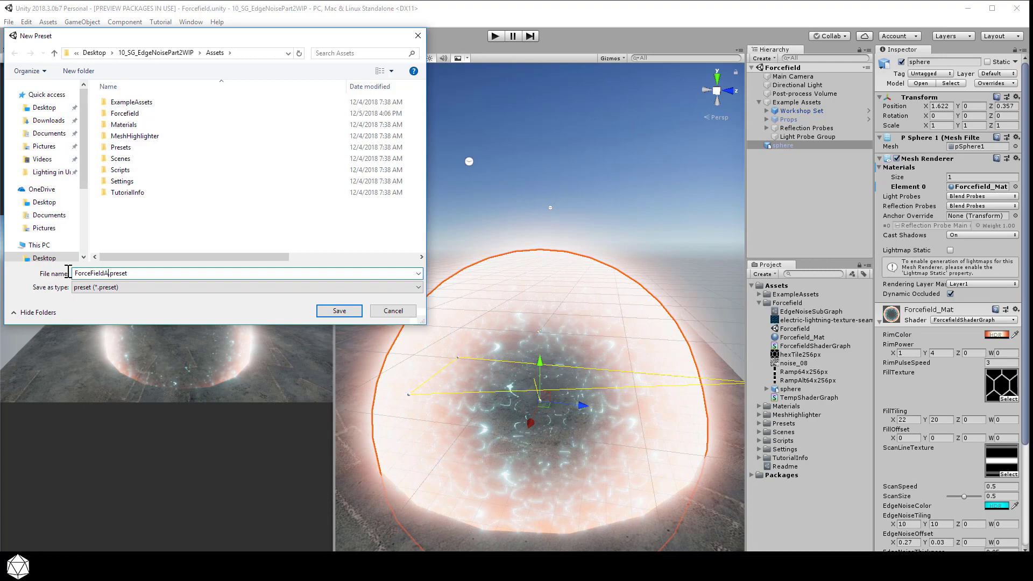
{"action": "key", "text": "Return"}
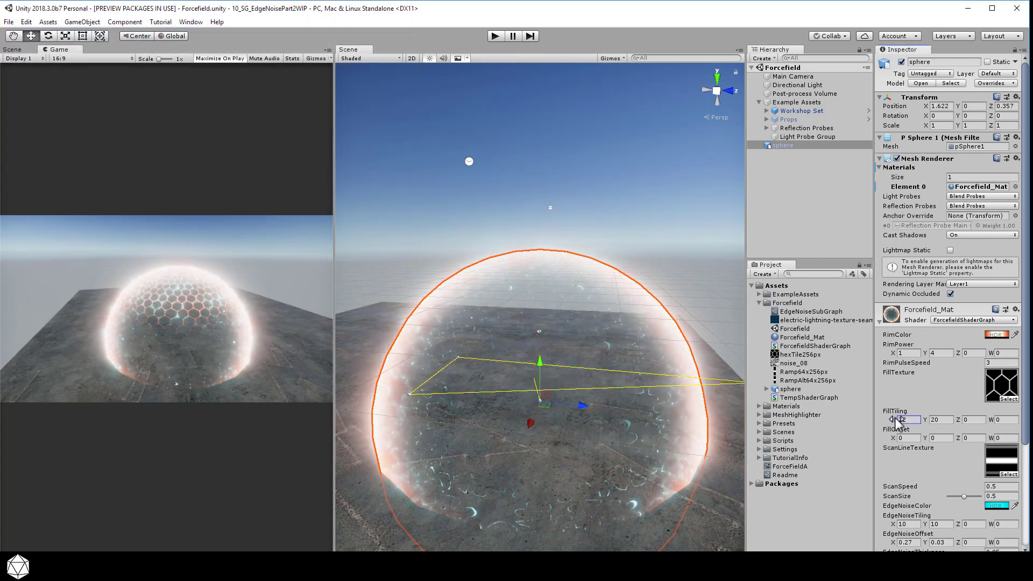
{"action": "left_click_drag", "start_coordinate": [897, 419], "coordinate": [932, 420]}
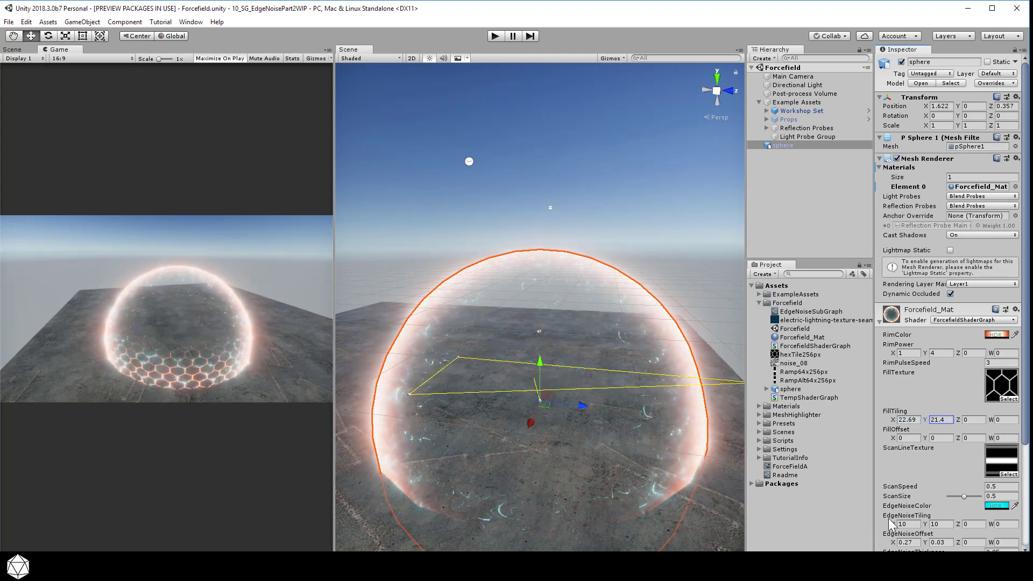
{"action": "left_click_drag", "start_coordinate": [893, 524], "coordinate": [912, 529]}
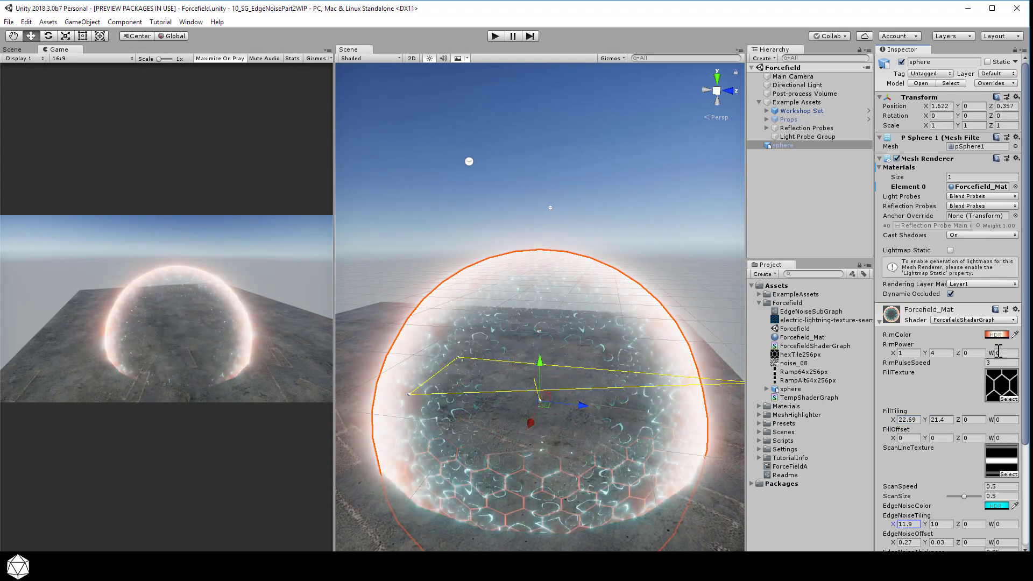
{"action": "left_click", "coordinate": [1006, 309]}
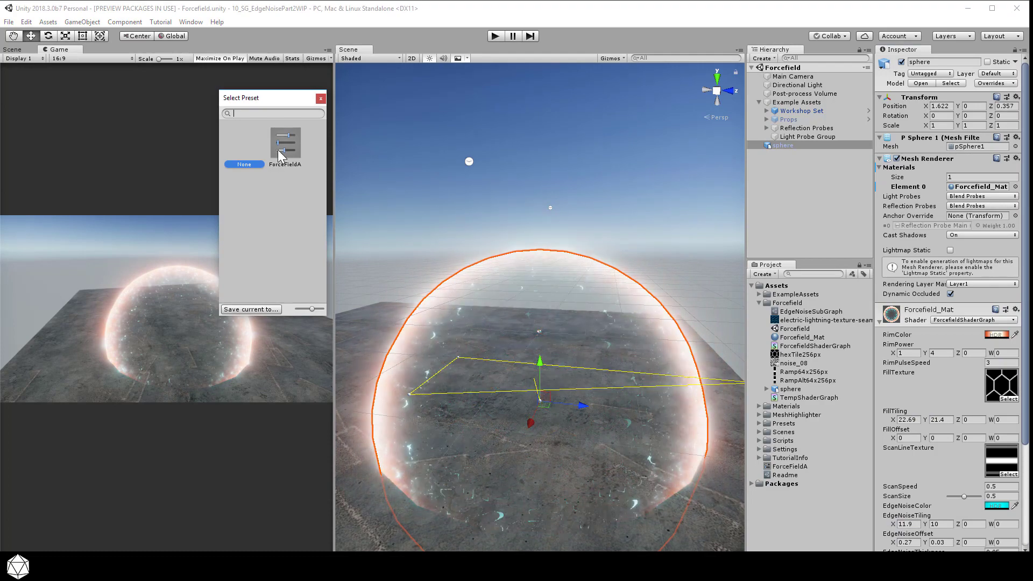
{"action": "double_click", "coordinate": [277, 149]}
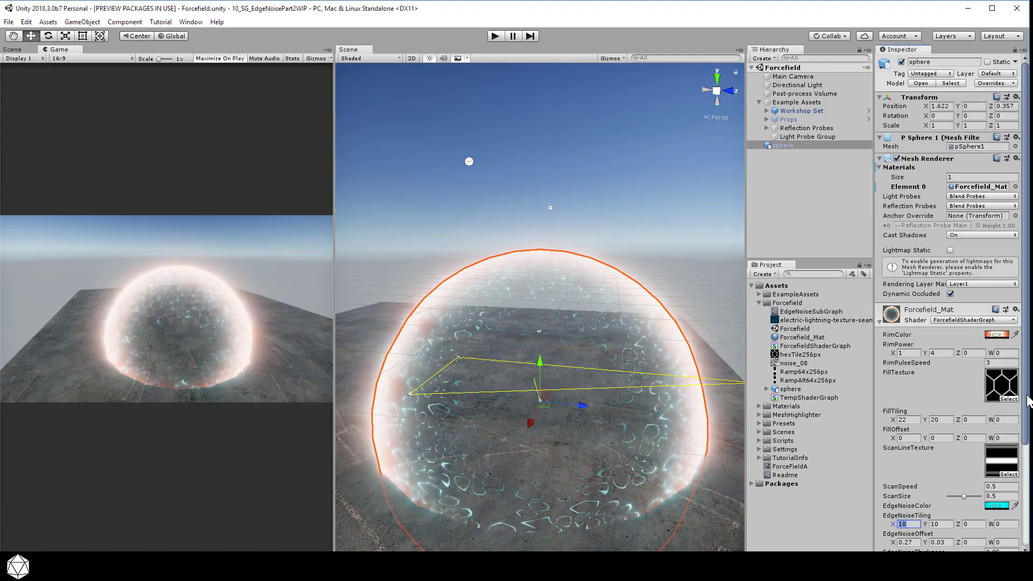
Step: Assign hexTile256px as the EdgeNoiseTexture with EdgeNoiseTiling 22 by 20
{"action": "left_click_drag", "start_coordinate": [1025, 399], "coordinate": [1025, 493]}
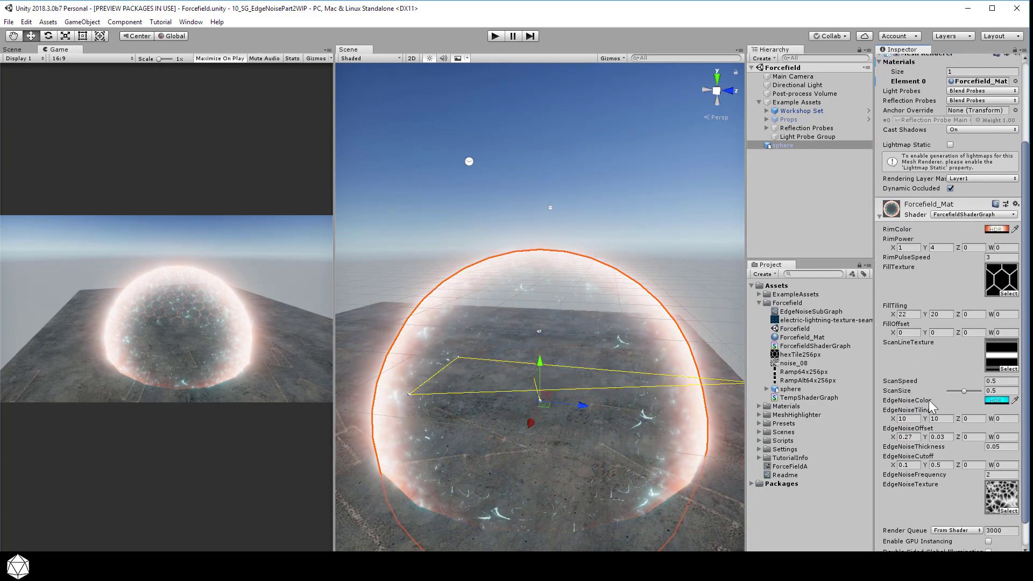
{"action": "left_click_drag", "start_coordinate": [782, 365], "coordinate": [915, 429]}
{"action": "left_click", "coordinate": [907, 418]}
{"action": "type", "text": "22"}
{"action": "key", "text": "Tab"}
{"action": "type", "text": "20"}
Step: Set EdgeNoiseOffset to 0, 0 and play the scene to preview the cyan hexagons
{"action": "left_click", "coordinate": [904, 436]}
{"action": "type", "text": "0"}
{"action": "key", "text": "Tab"}
{"action": "type", "text": "0"}
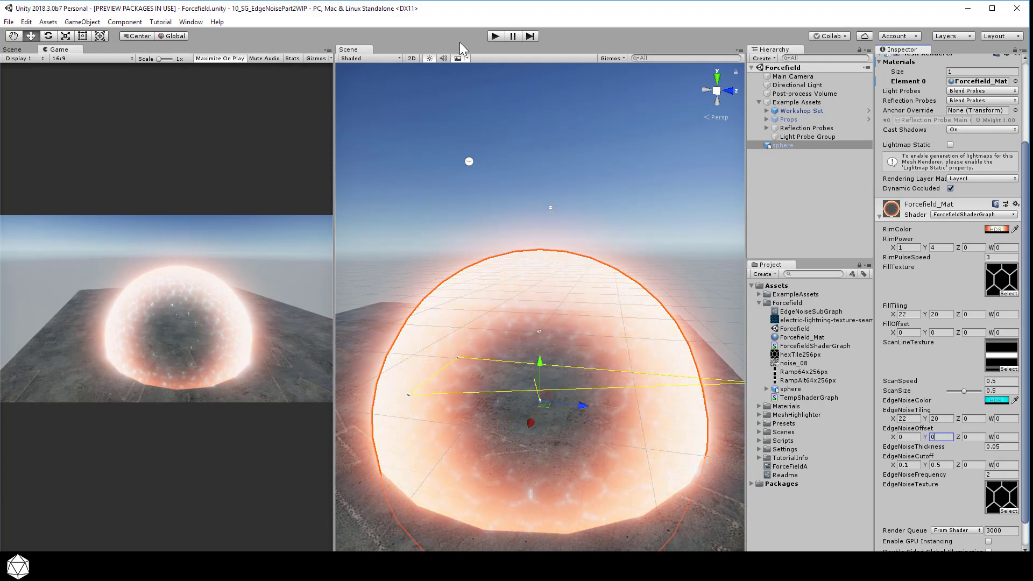
{"action": "left_click", "coordinate": [495, 36]}
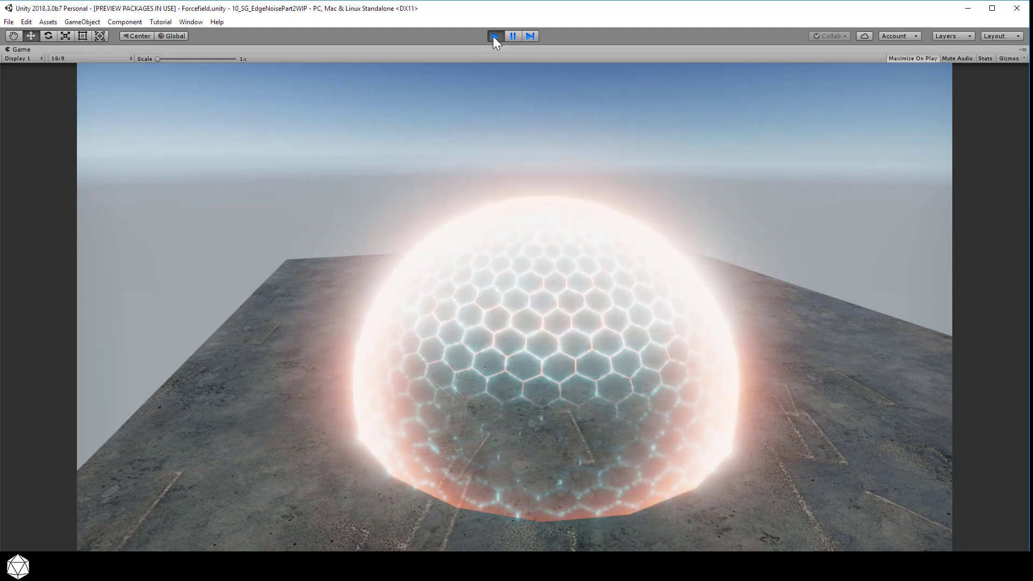
Step: Stop Play mode and shift EdgeNoiseColor's hue from cyan to yellow B6BF00
{"action": "left_click", "coordinate": [495, 36]}
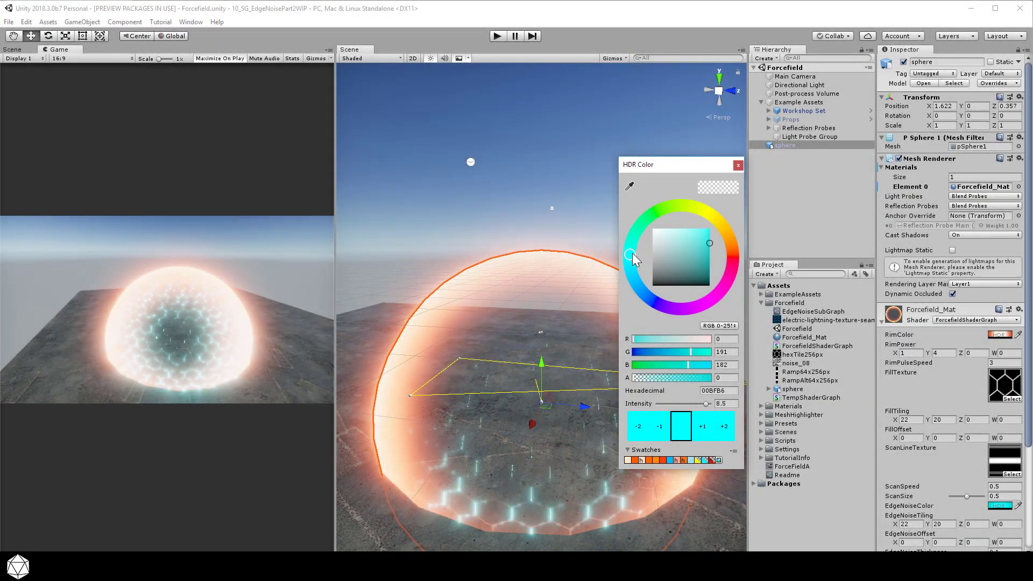
{"action": "left_click_drag", "start_coordinate": [632, 253], "coordinate": [706, 214]}
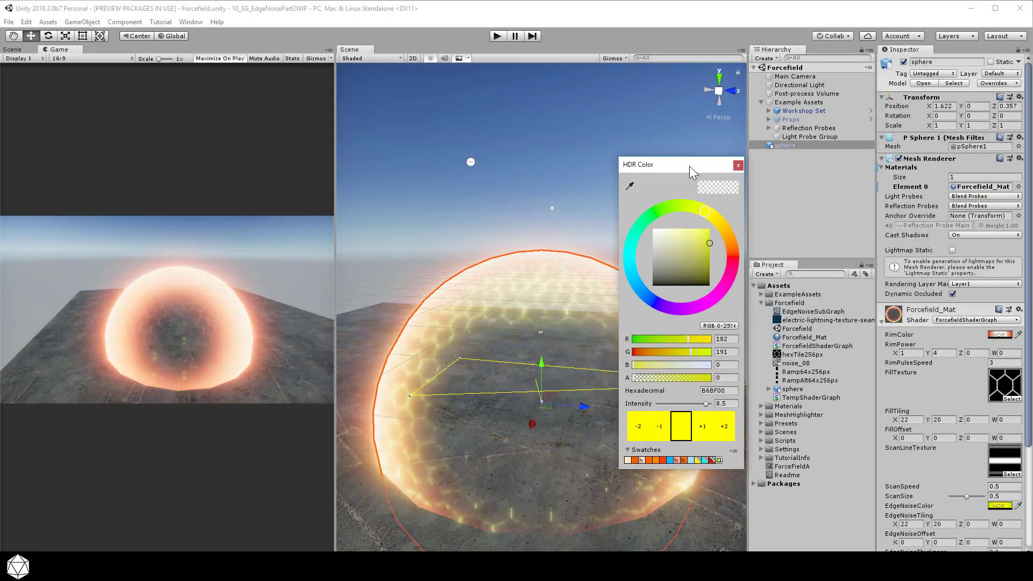
{"action": "left_click_drag", "start_coordinate": [692, 163], "coordinate": [809, 157]}
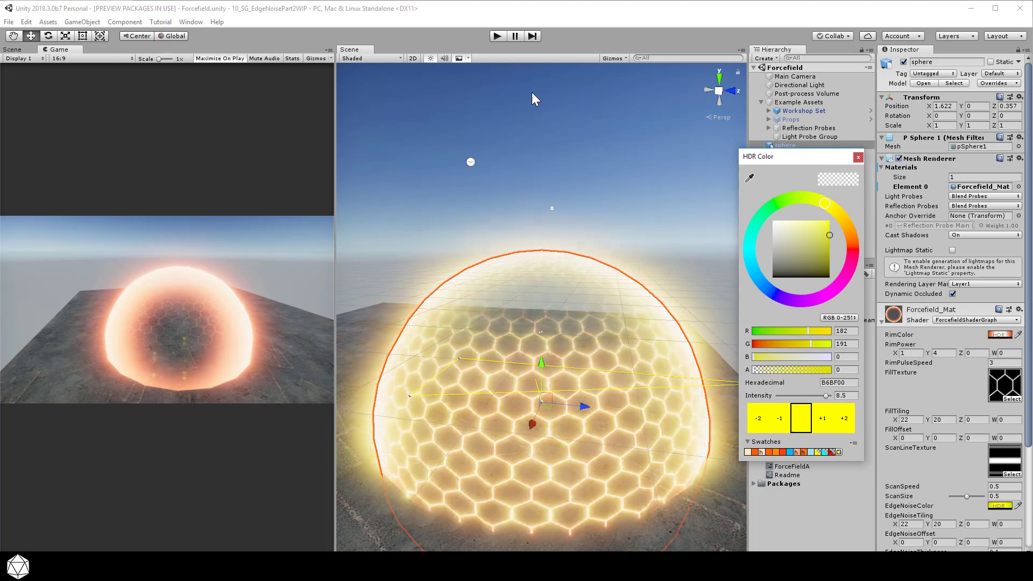
{"action": "left_click", "coordinate": [496, 36]}
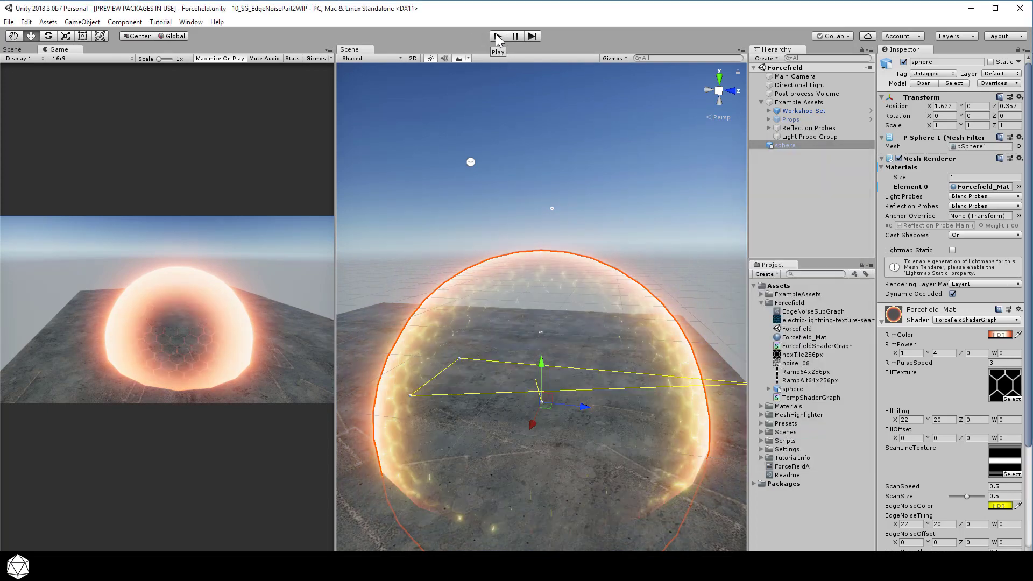